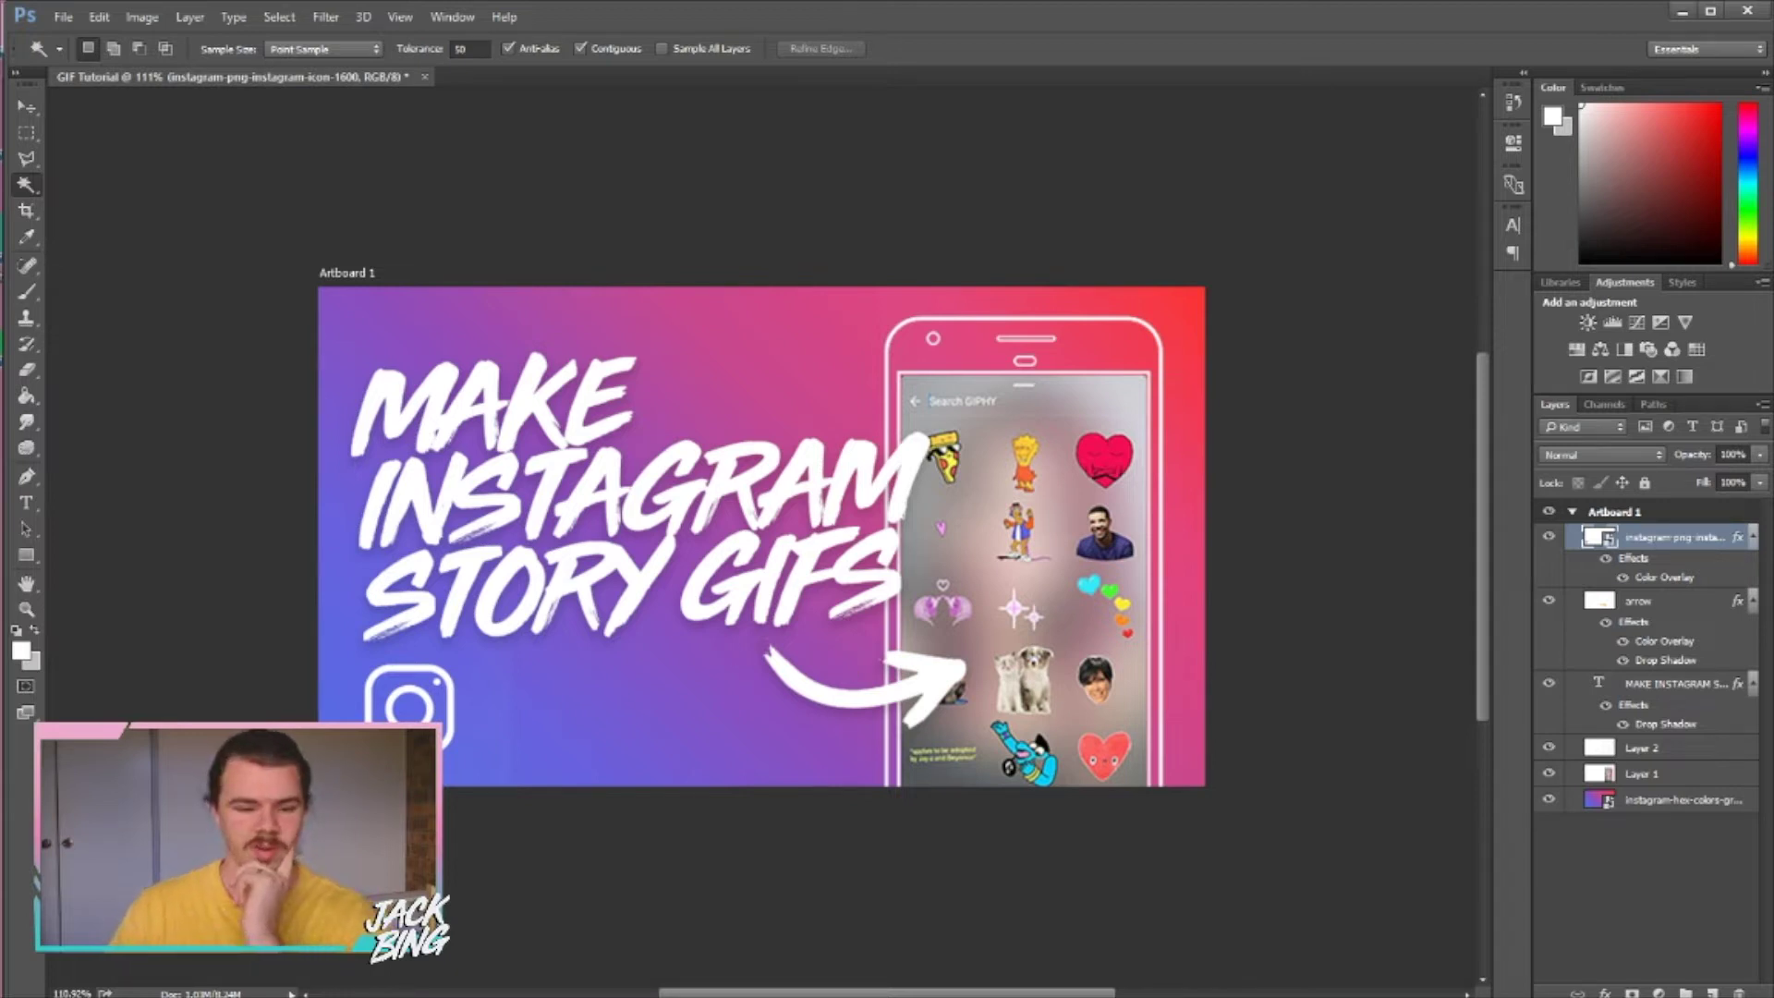
- Switch from Photoshop to the After Effects project holding Comp 1 and the MP4 clip
key("alt+Tab")
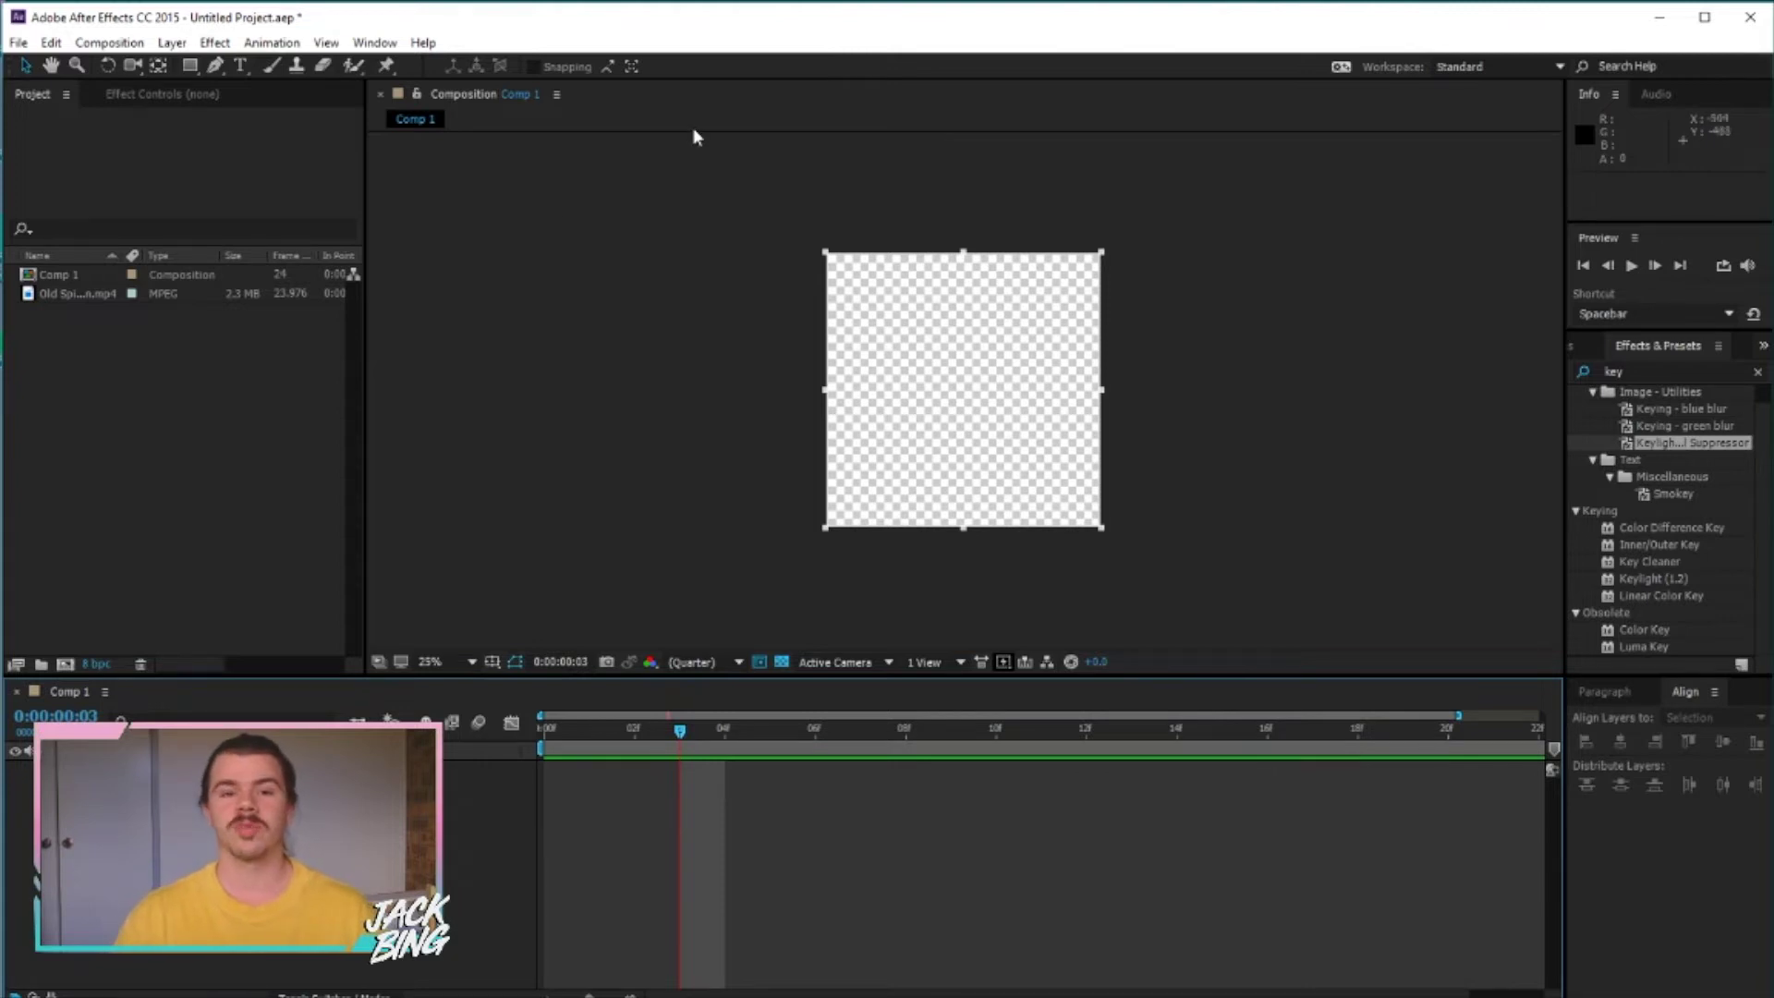
- Confirm Comp 1's settings at 1080×1080, 24 fps, with a 0:00:01:00 duration
left_click(126, 43)
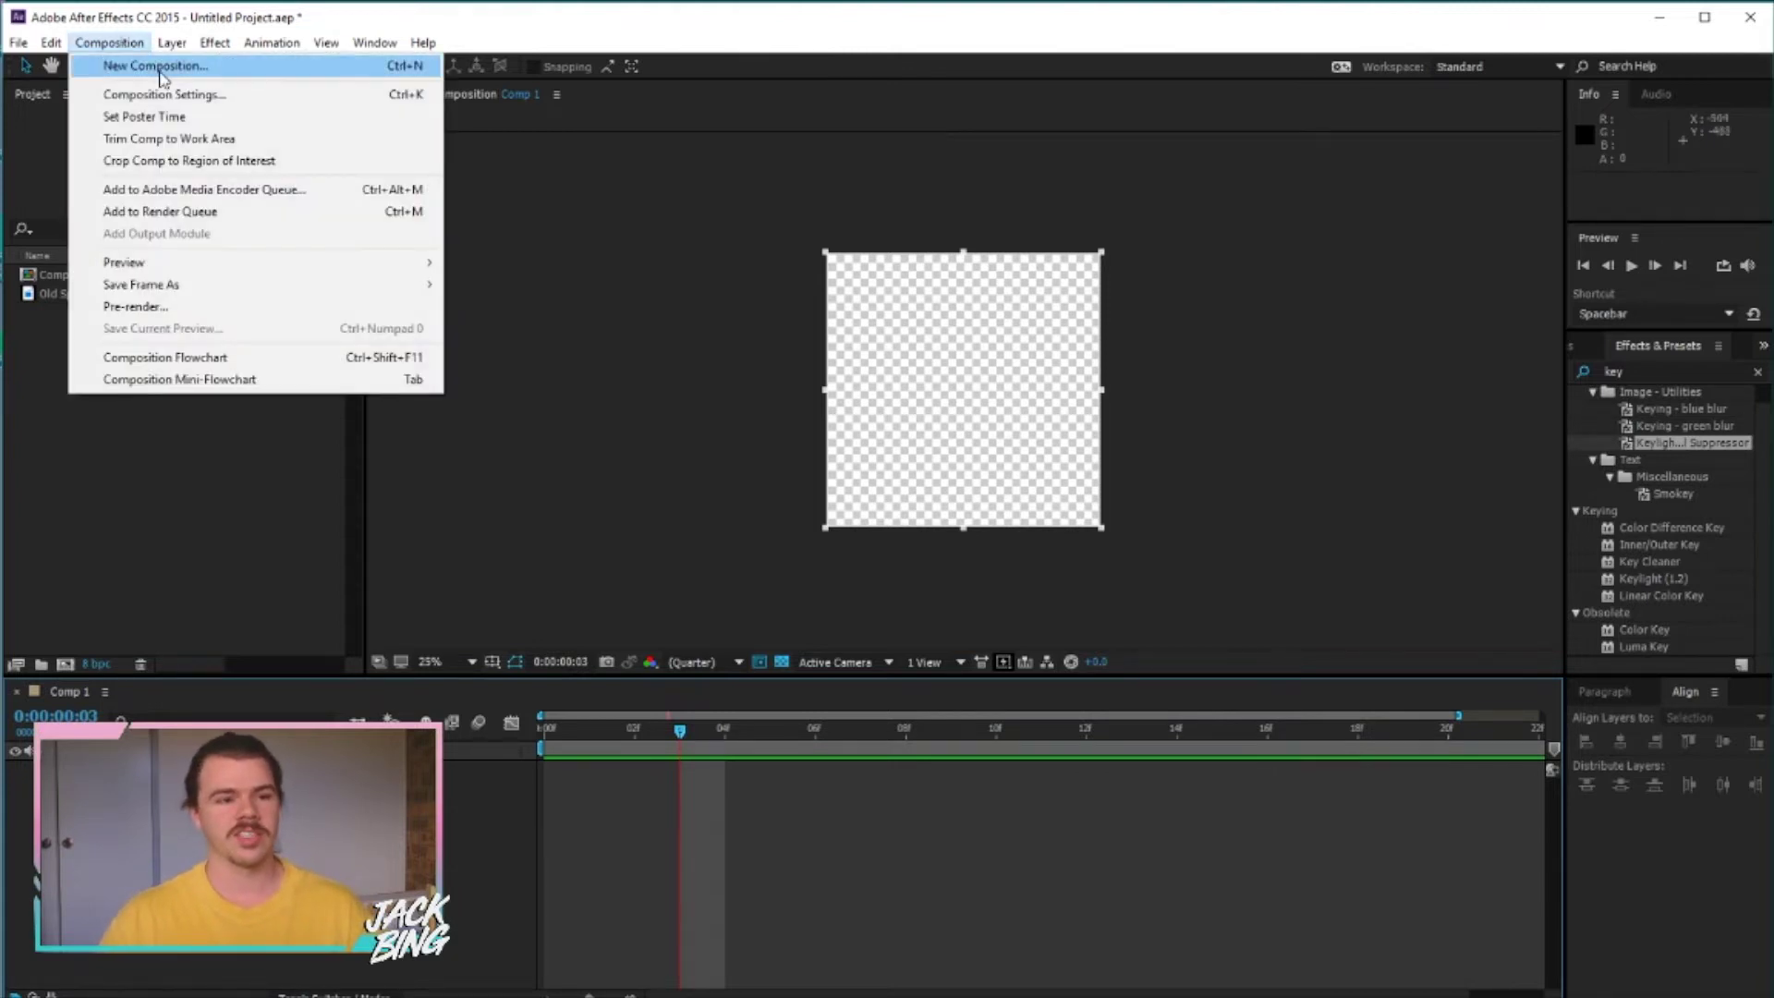
left_click(157, 97)
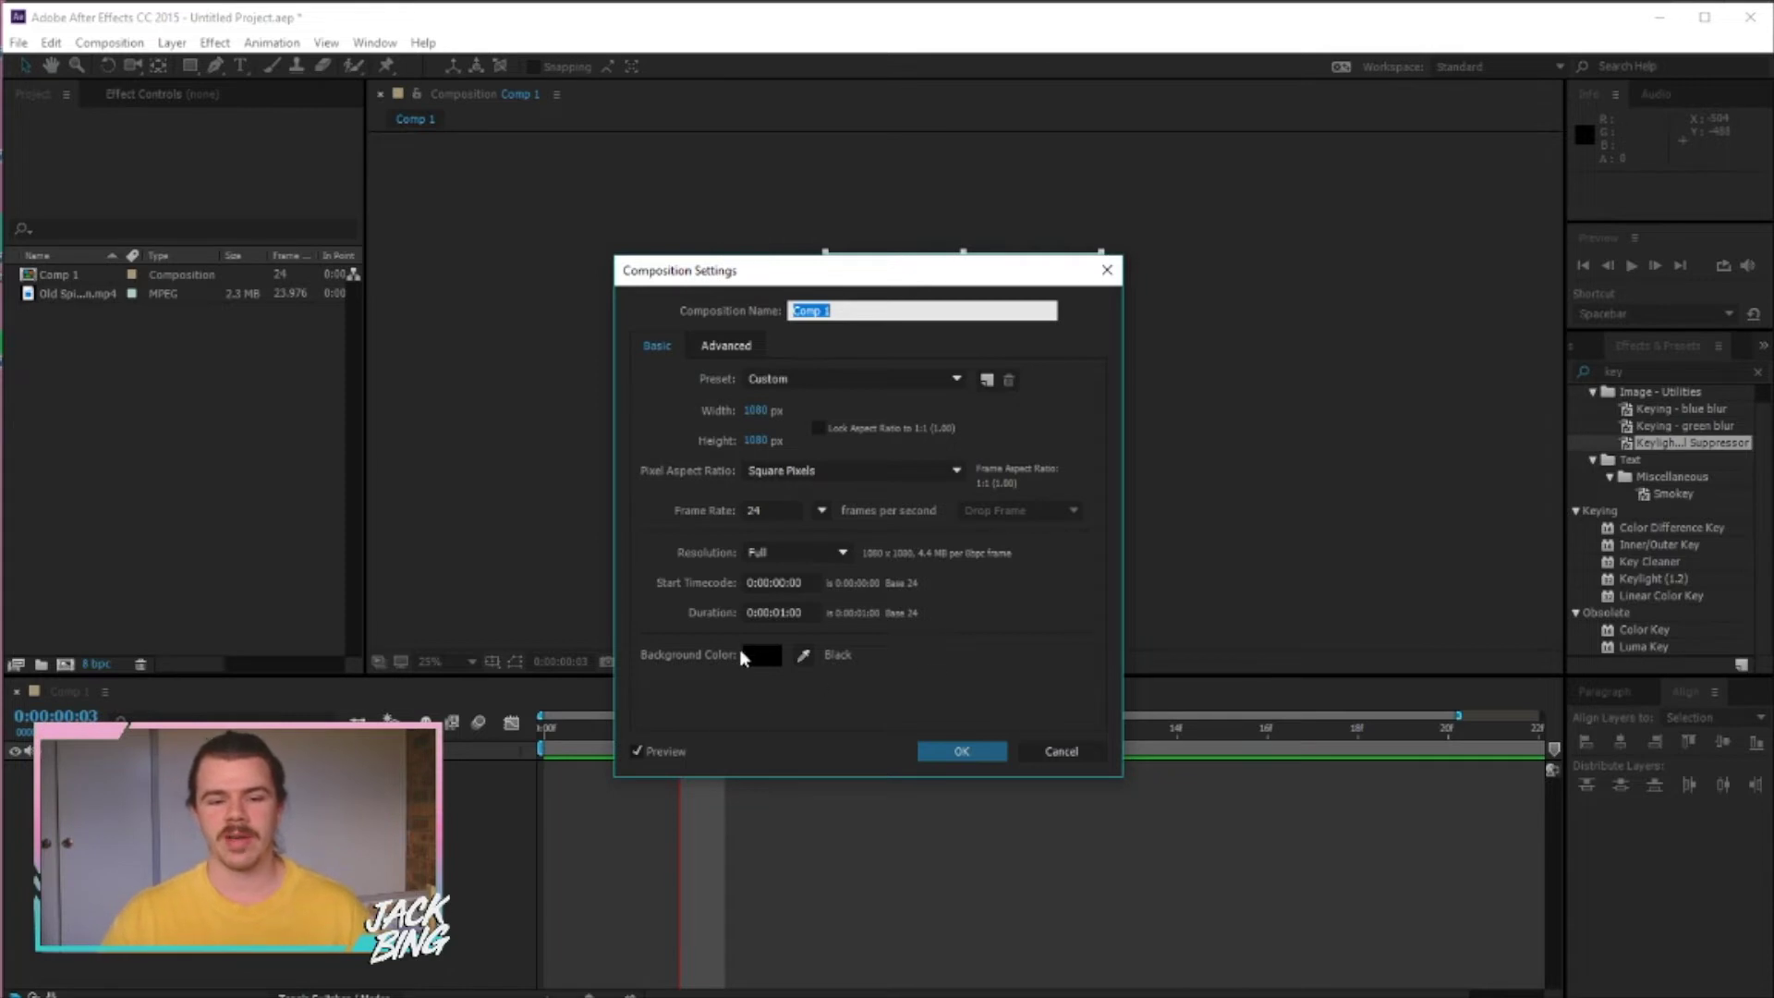
left_click(962, 751)
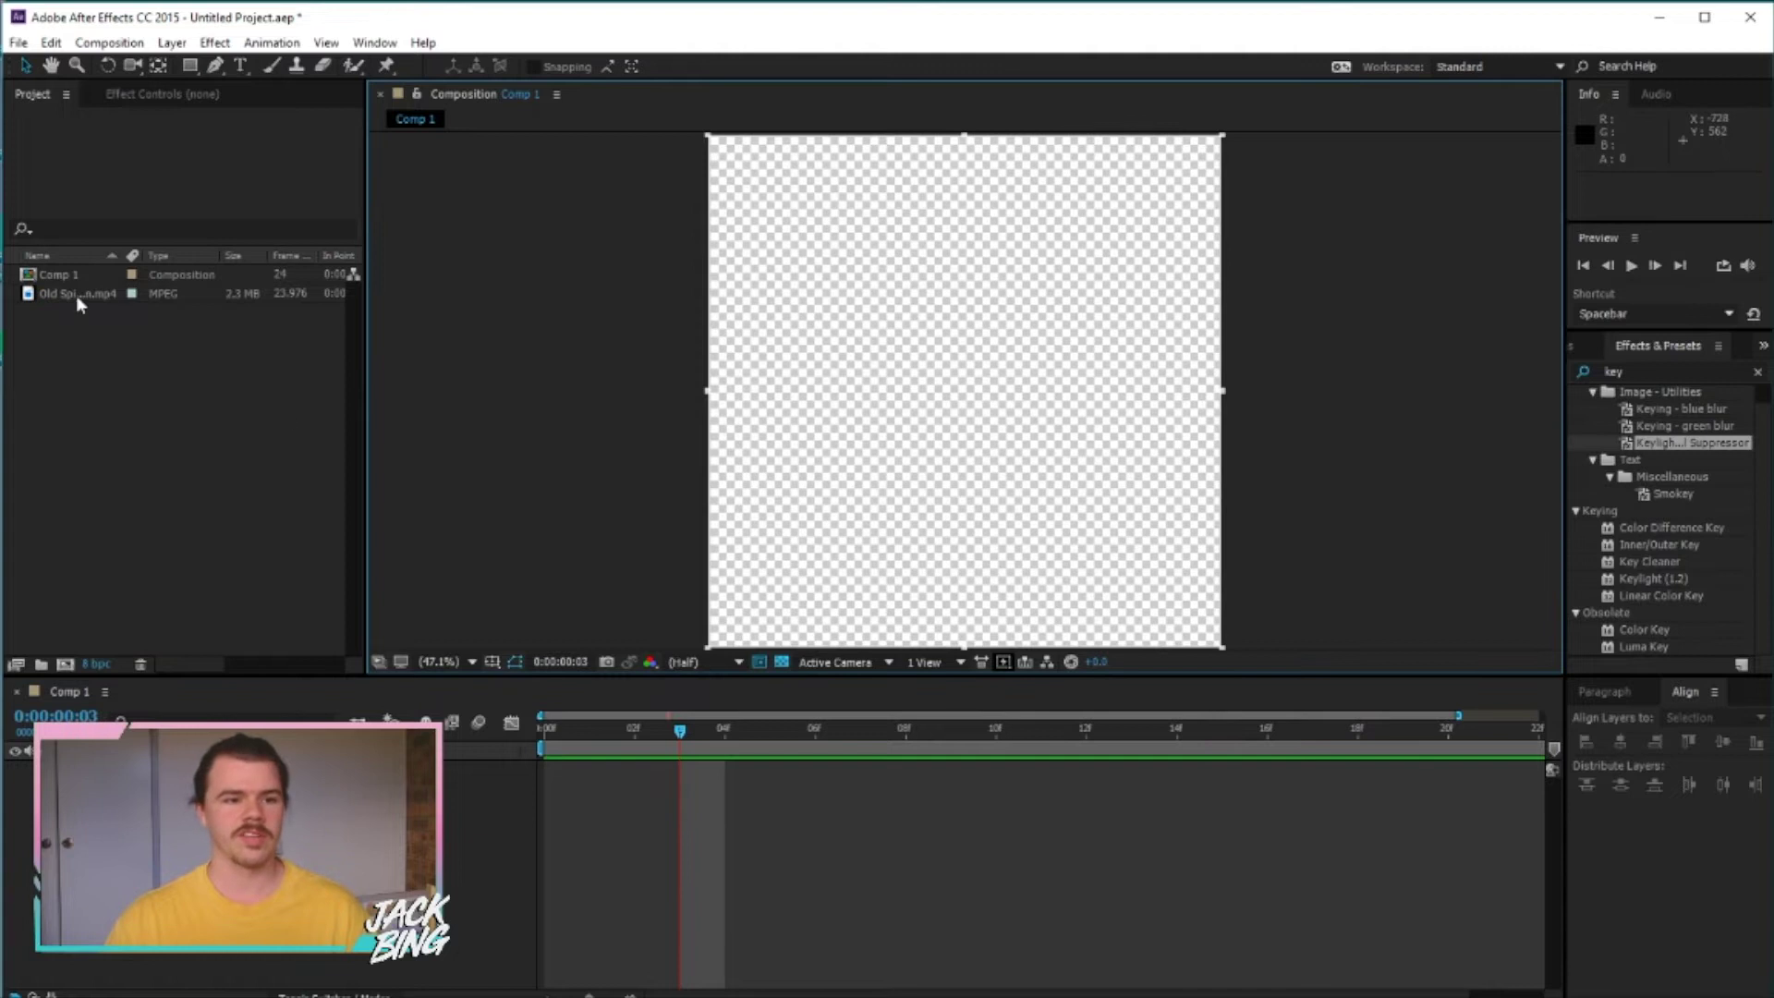
- Drop the Old Spice clip into Comp 1, scale it to about 151%, and preview from frame 0
left_click(76, 295)
left_click_drag(98, 303, 240, 767)
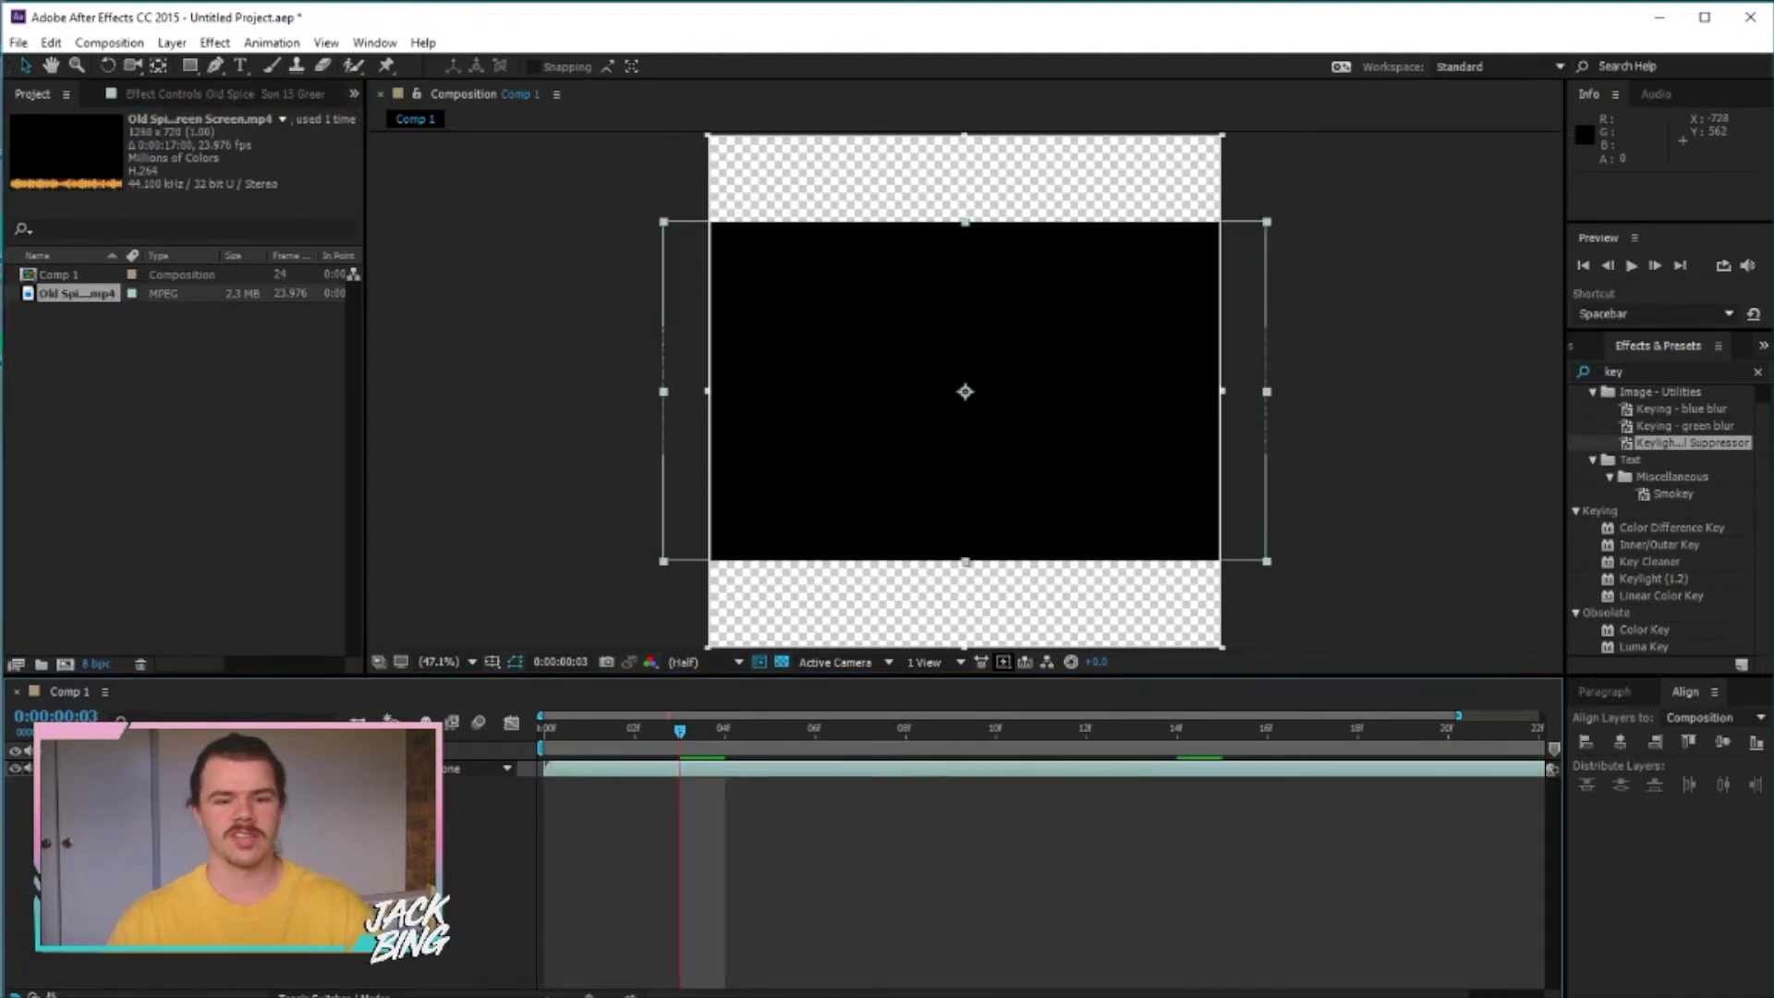
left_click_drag(659, 569, 508, 669)
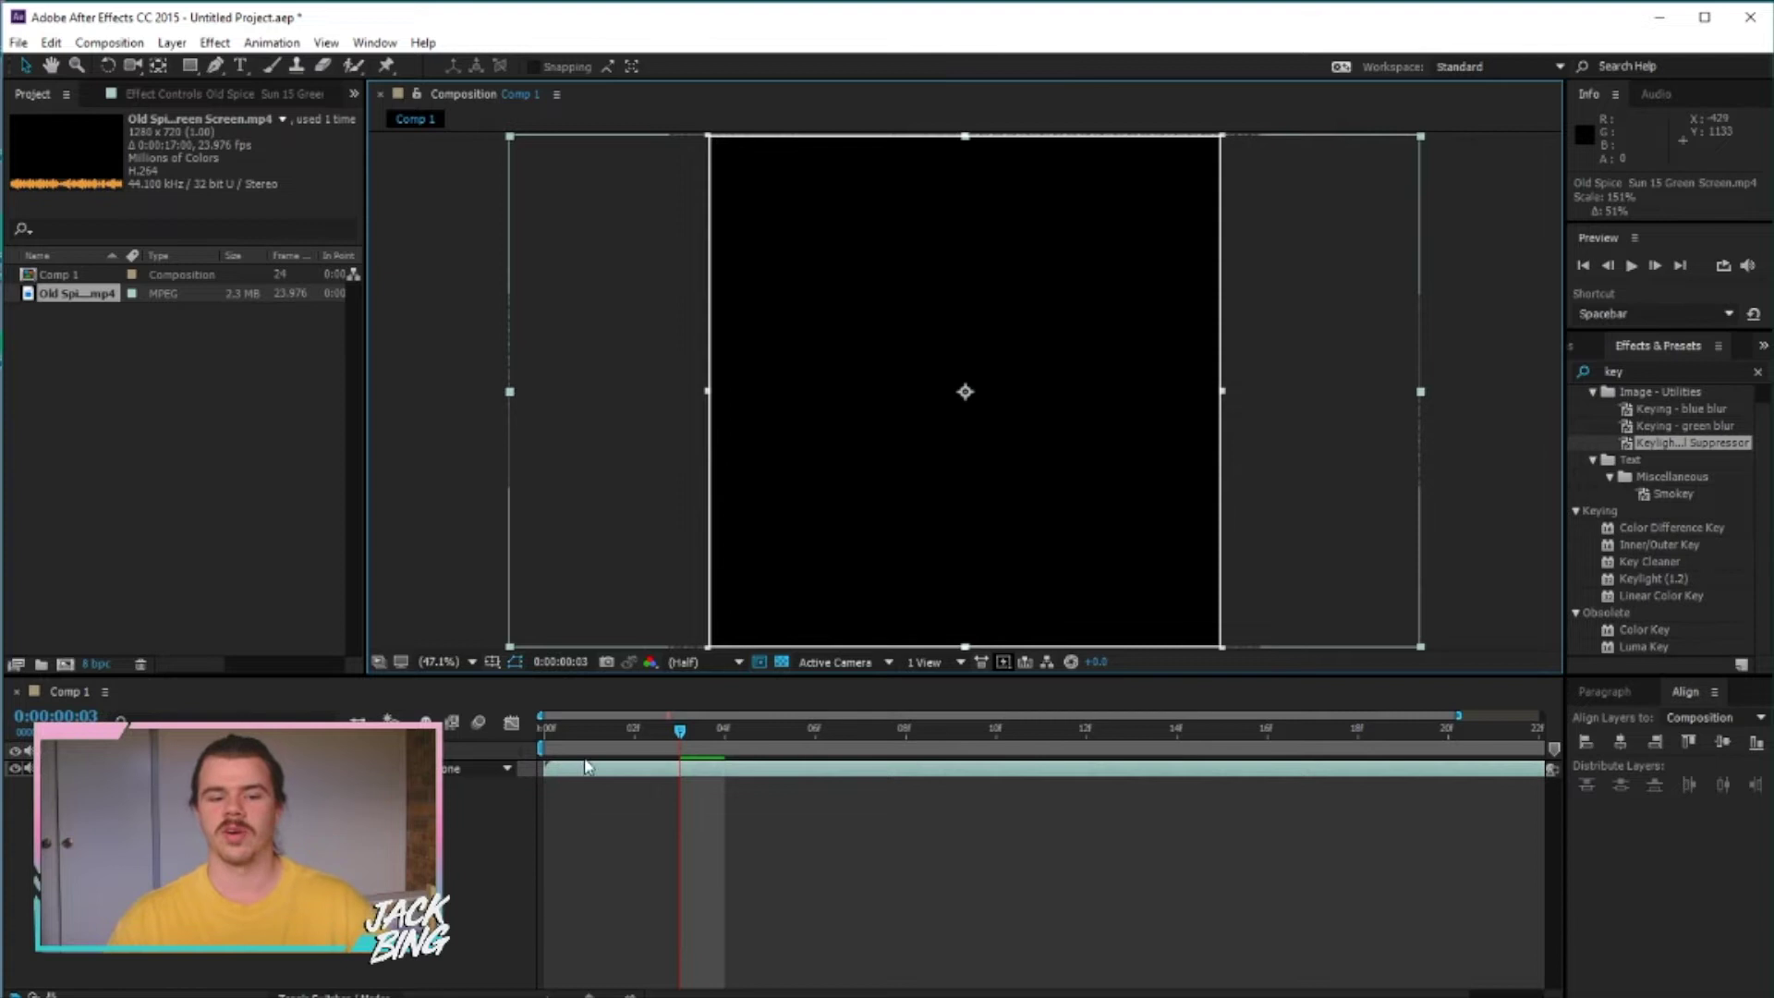
left_click(536, 730)
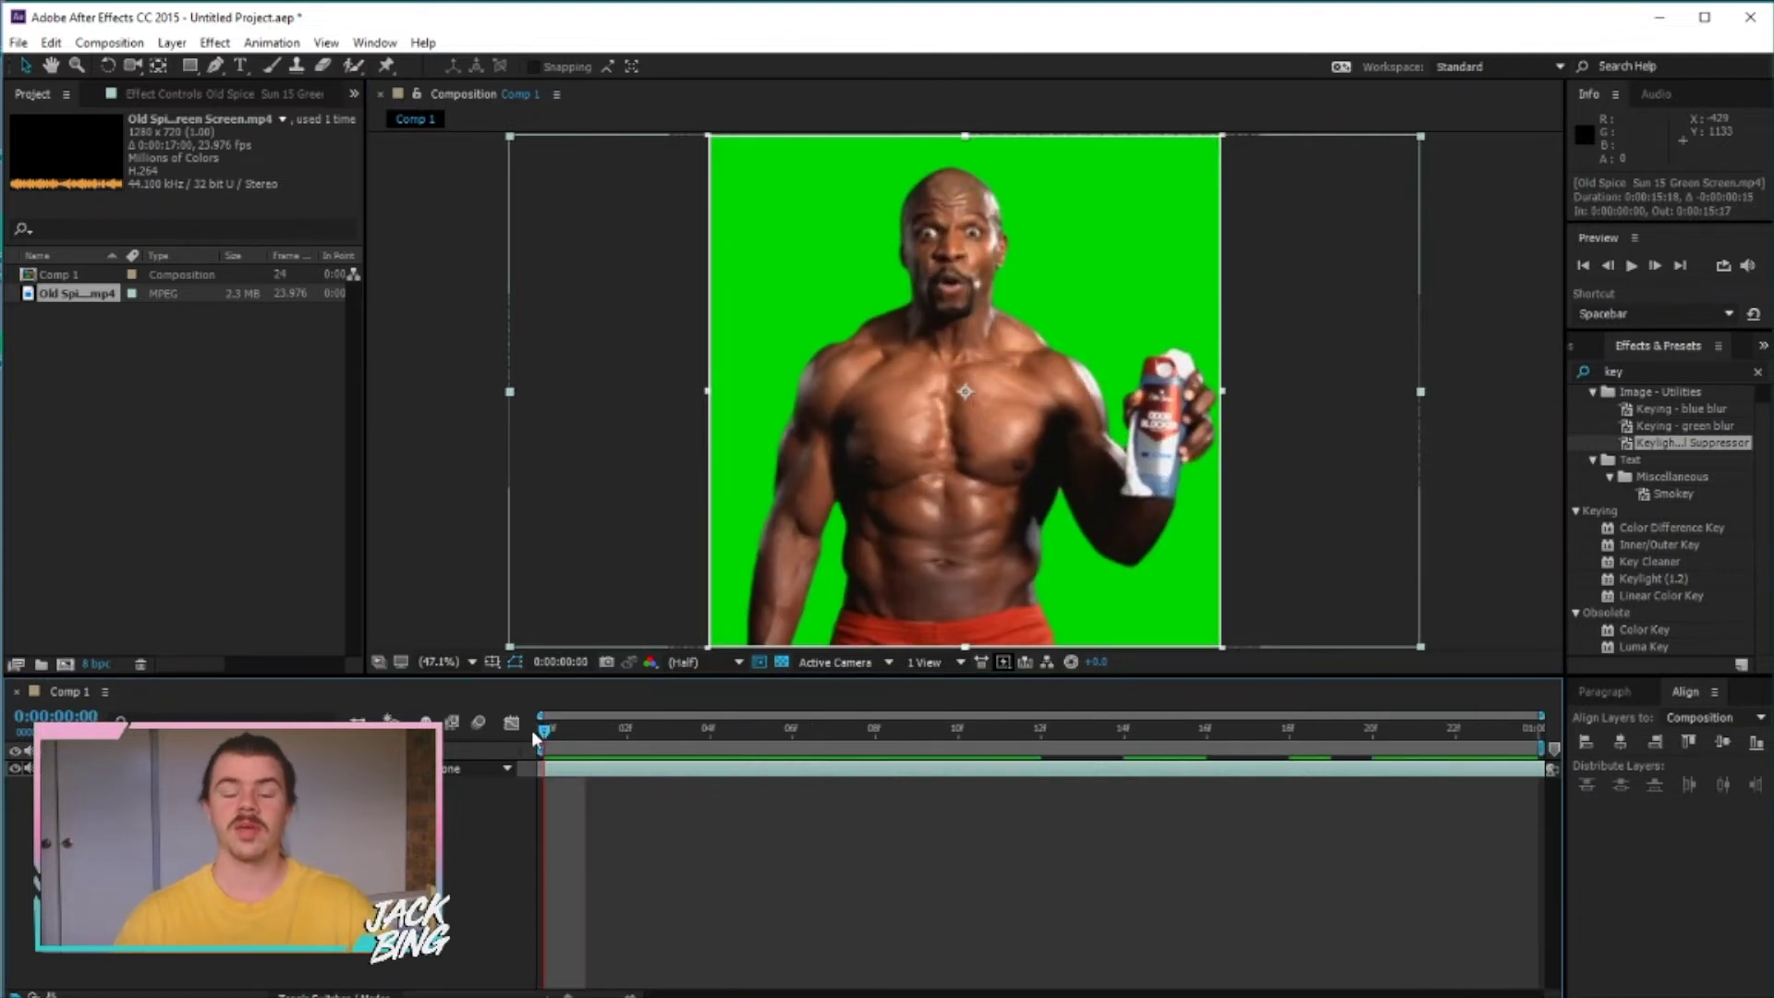
key("space")
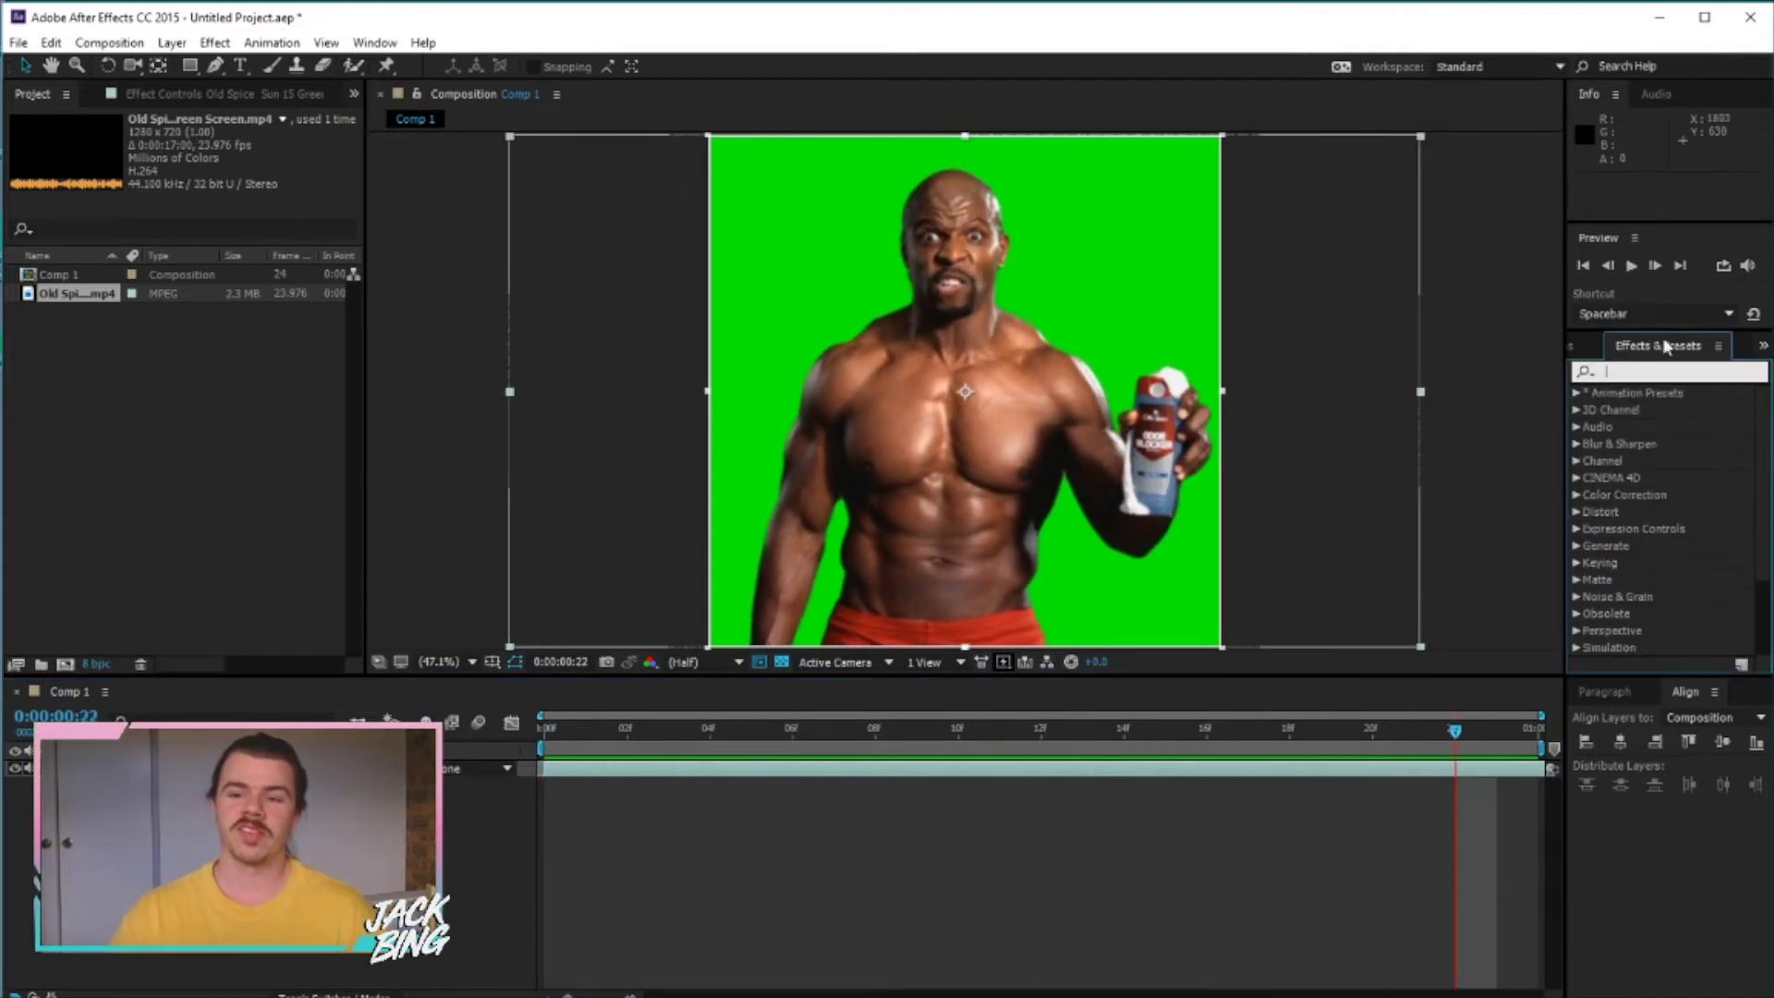
- Search 'key' and apply the Keylight + Key Cleaner + Advanced Spill Suppressor preset to the Old Spice layer
type("key")
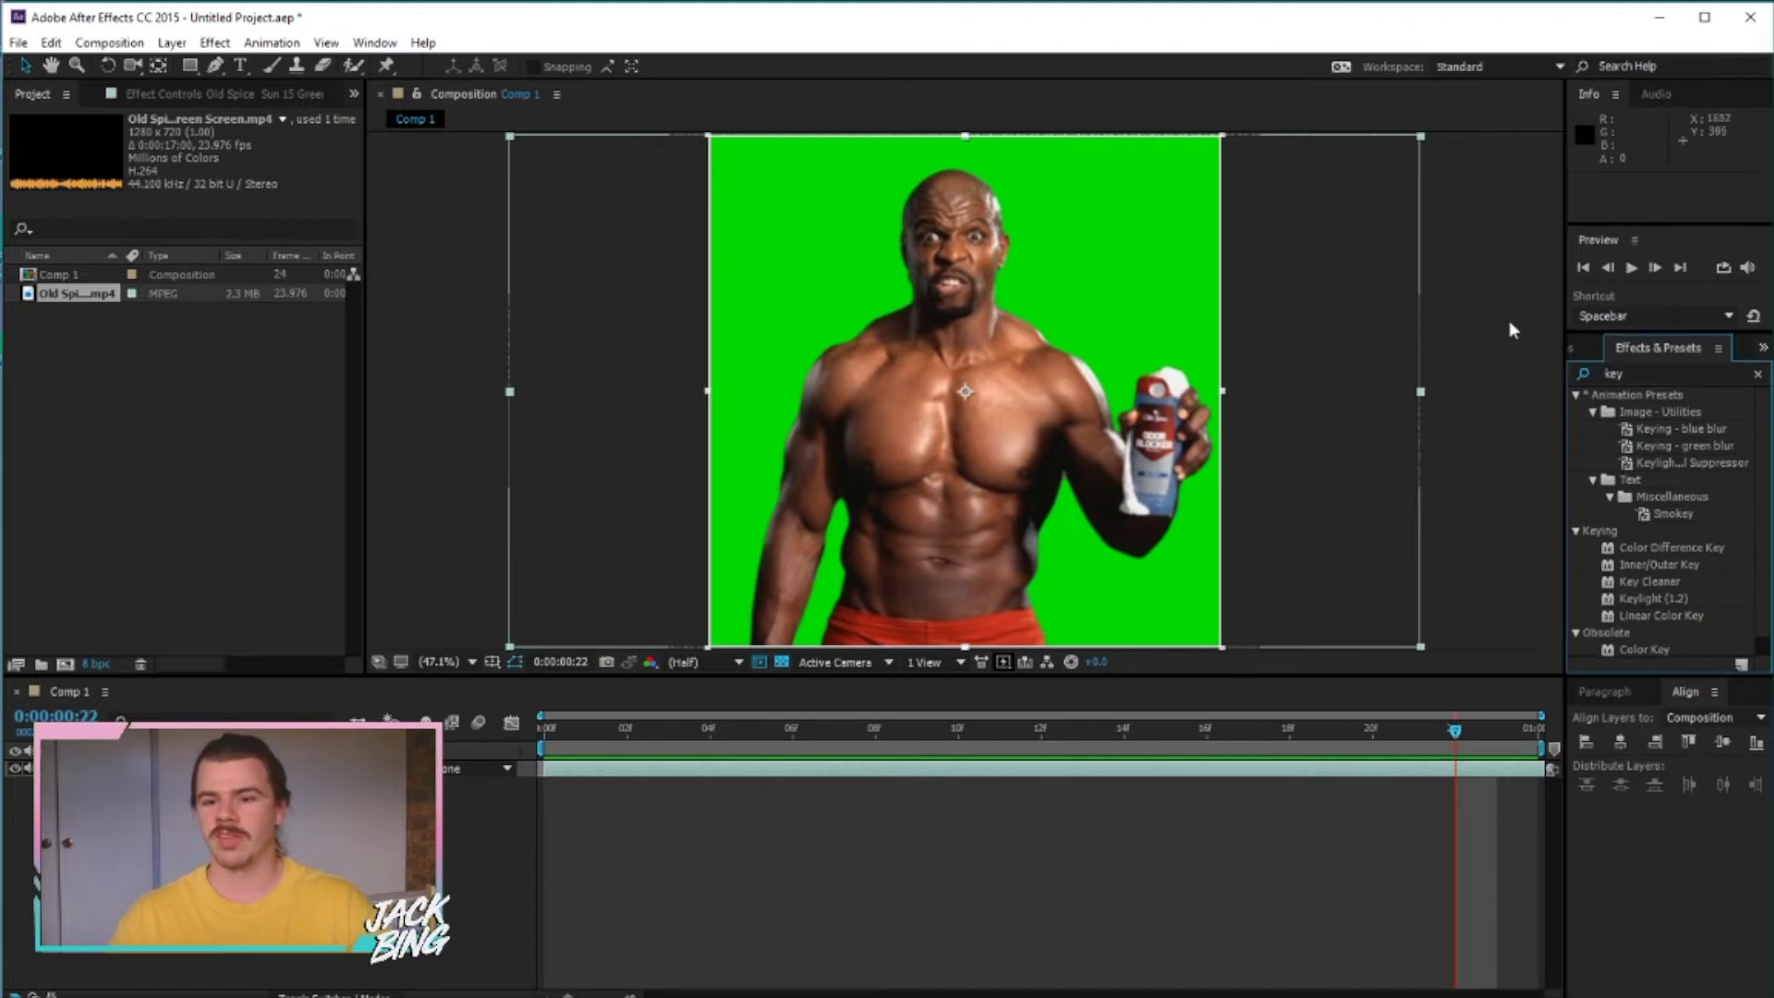
left_click_drag(1561, 295, 1437, 298)
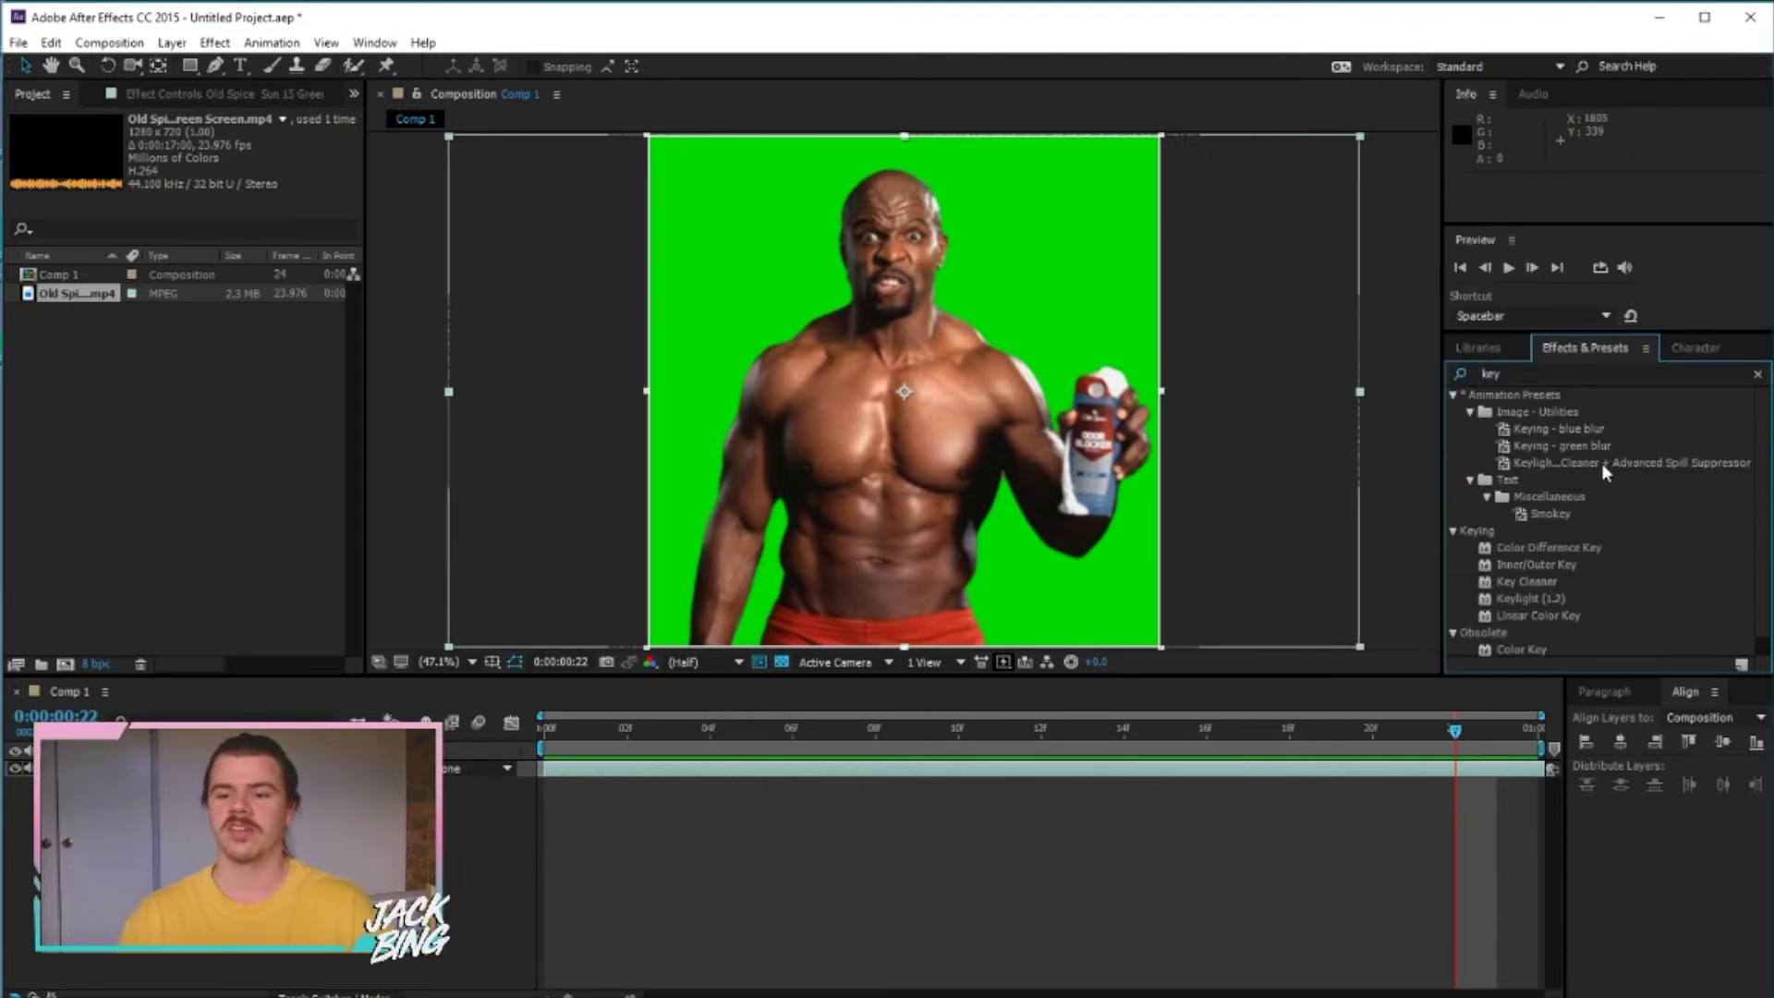
left_click(1603, 463)
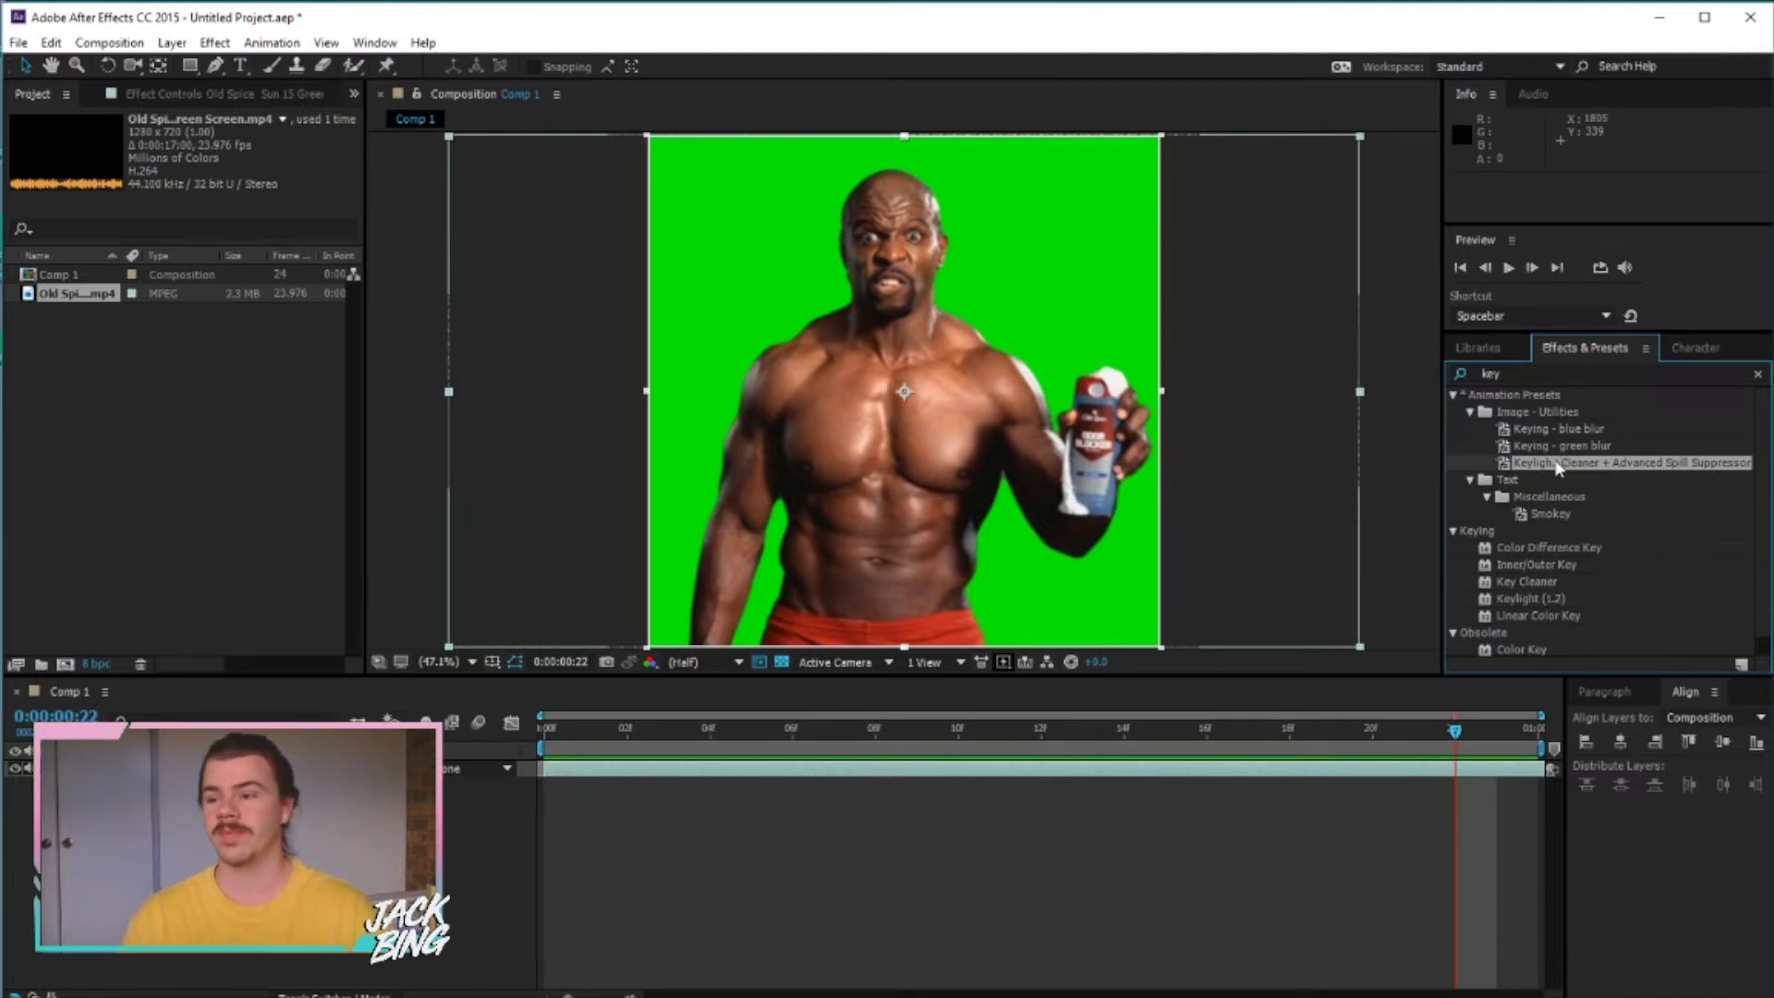
left_click_drag(1559, 467, 969, 417)
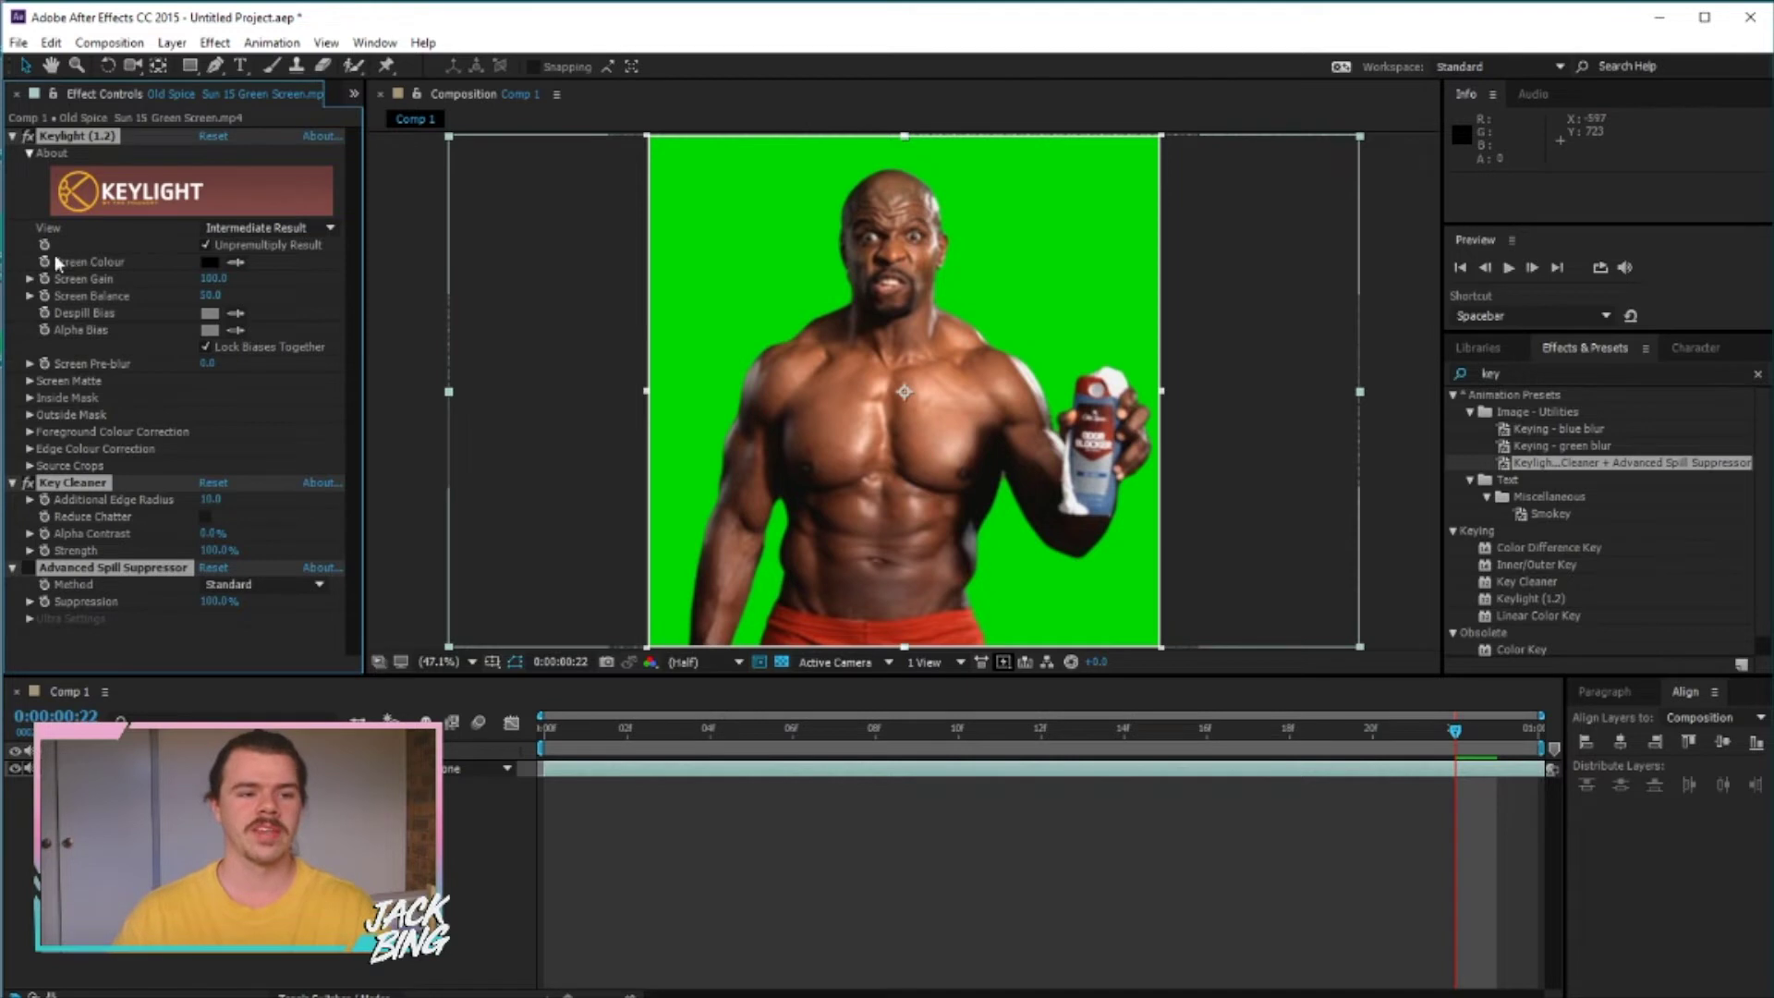
- Sample the green backdrop as Keylight's Screen Colour and preview the keyed clip
left_click(234, 263)
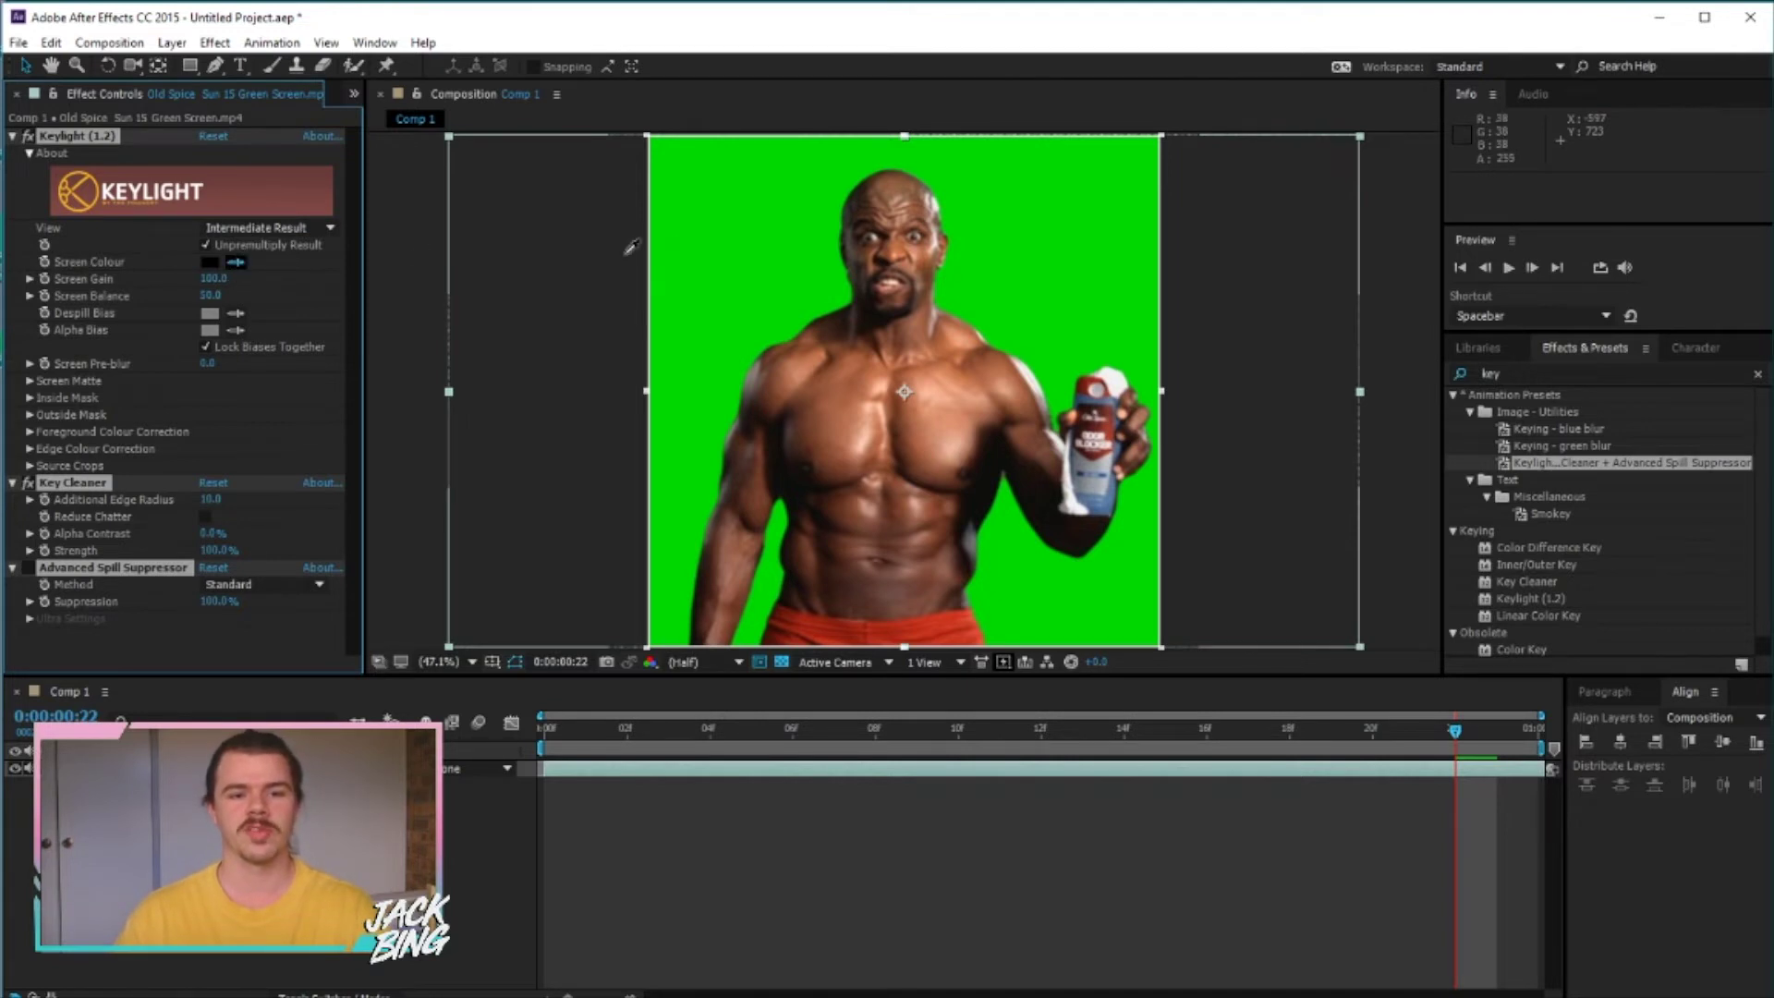
left_click(726, 260)
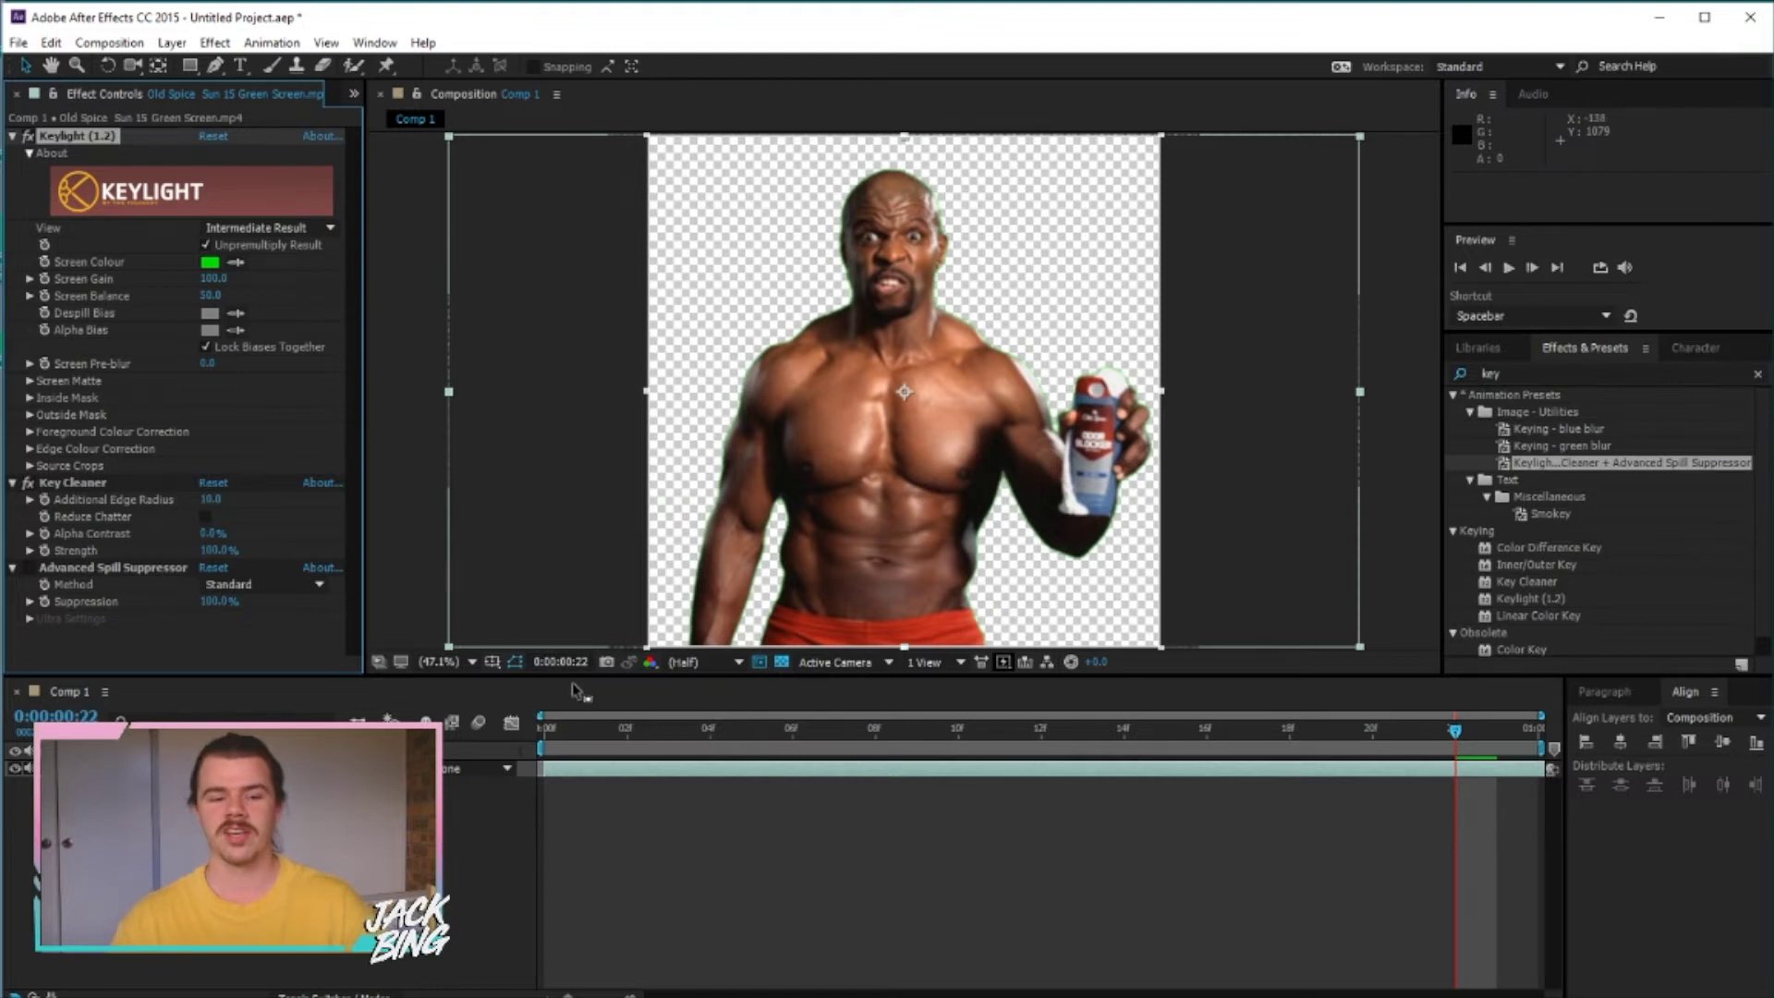
key("space")
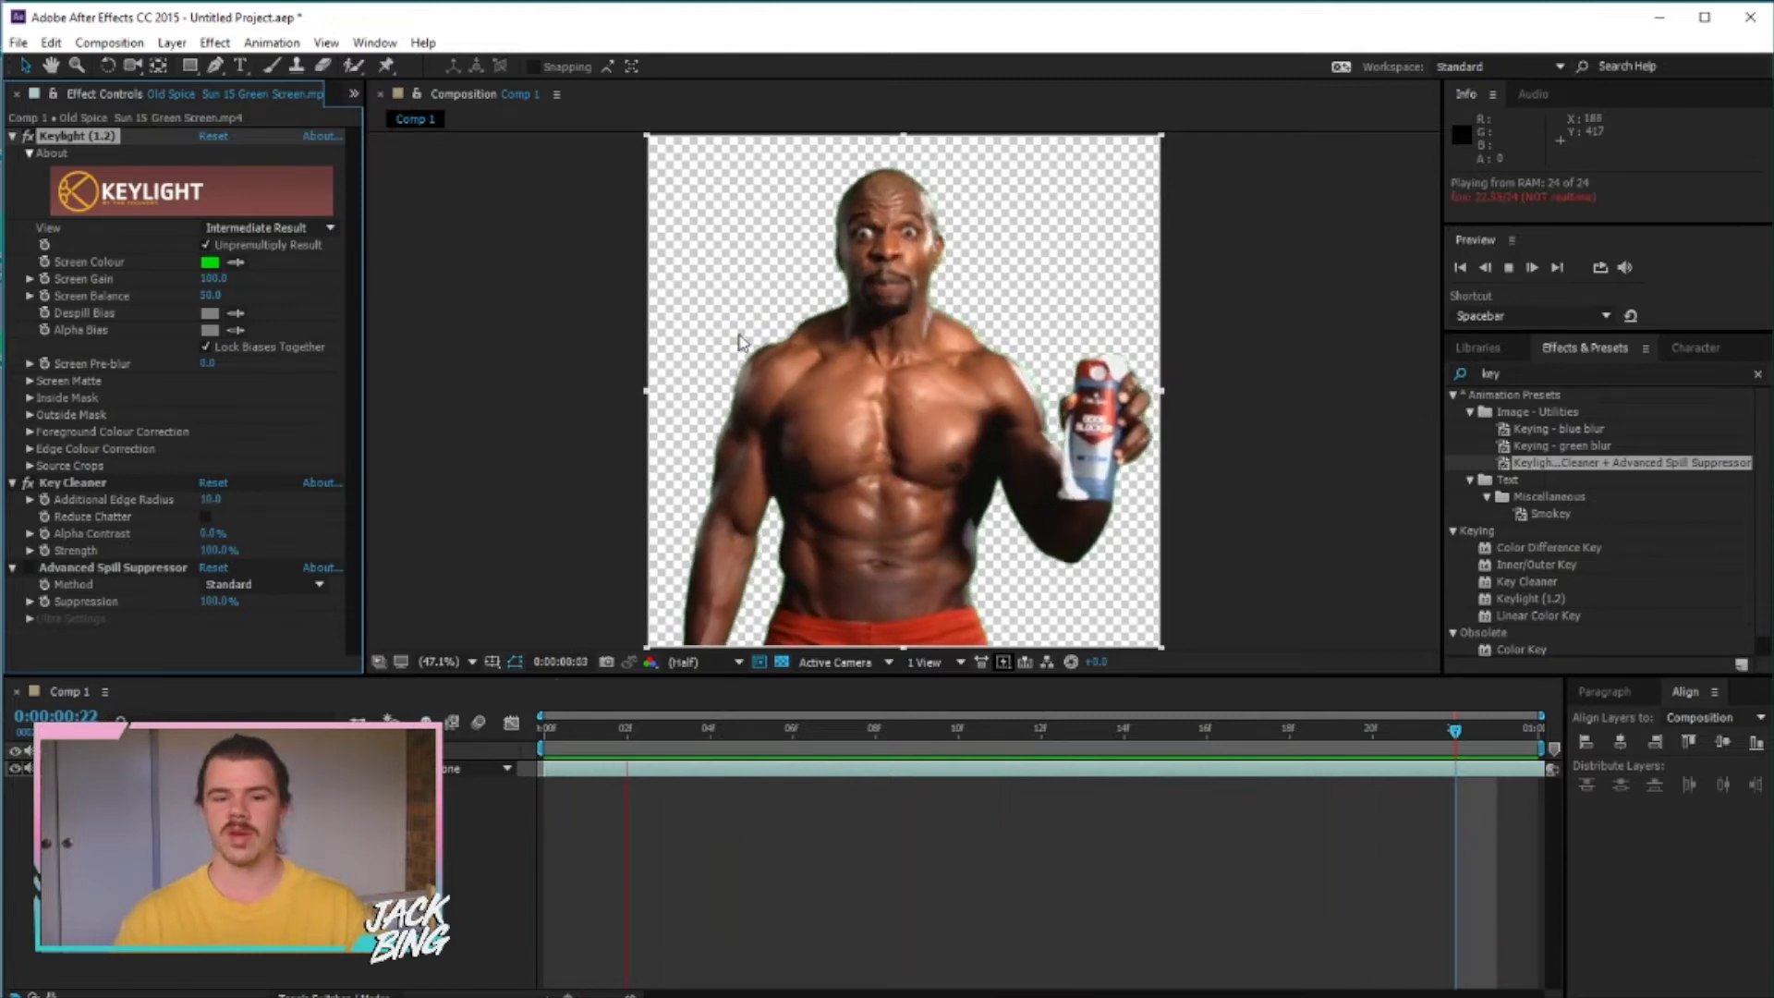
left_click(815, 388)
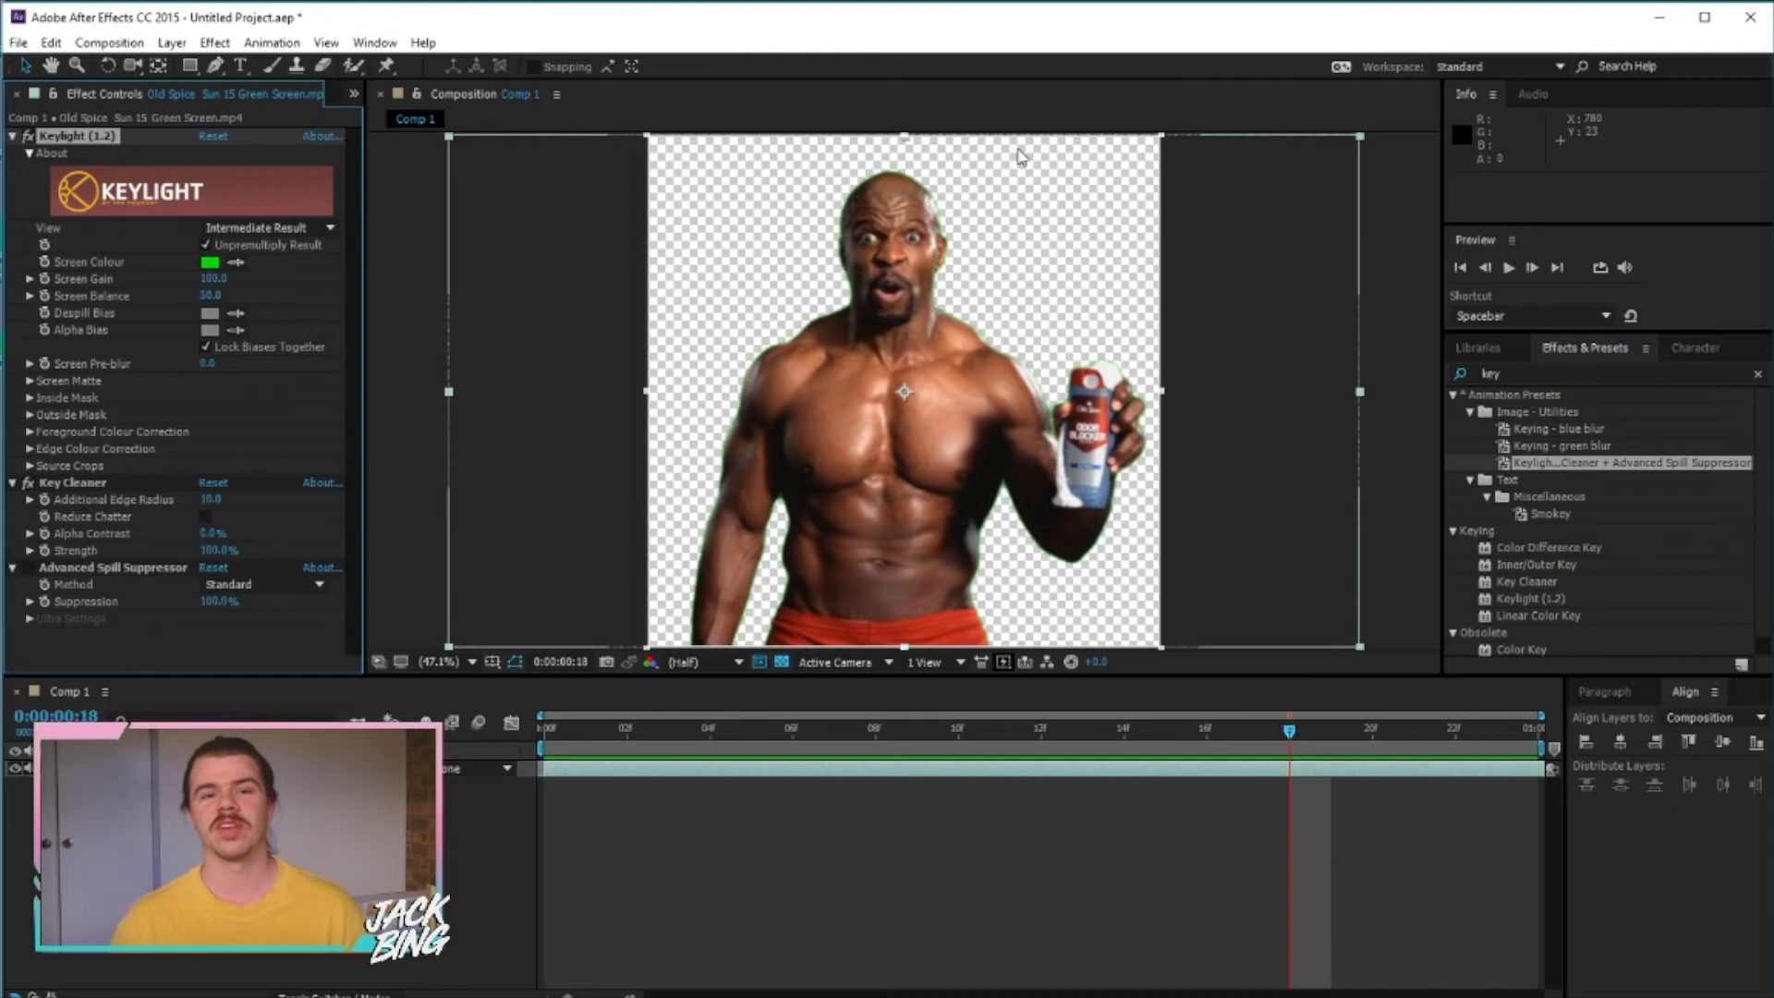
- Add Comp 1 to the Render Queue with RGB + Alpha output channels
left_click(18, 44)
mouse_move(231, 367)
left_click(503, 393)
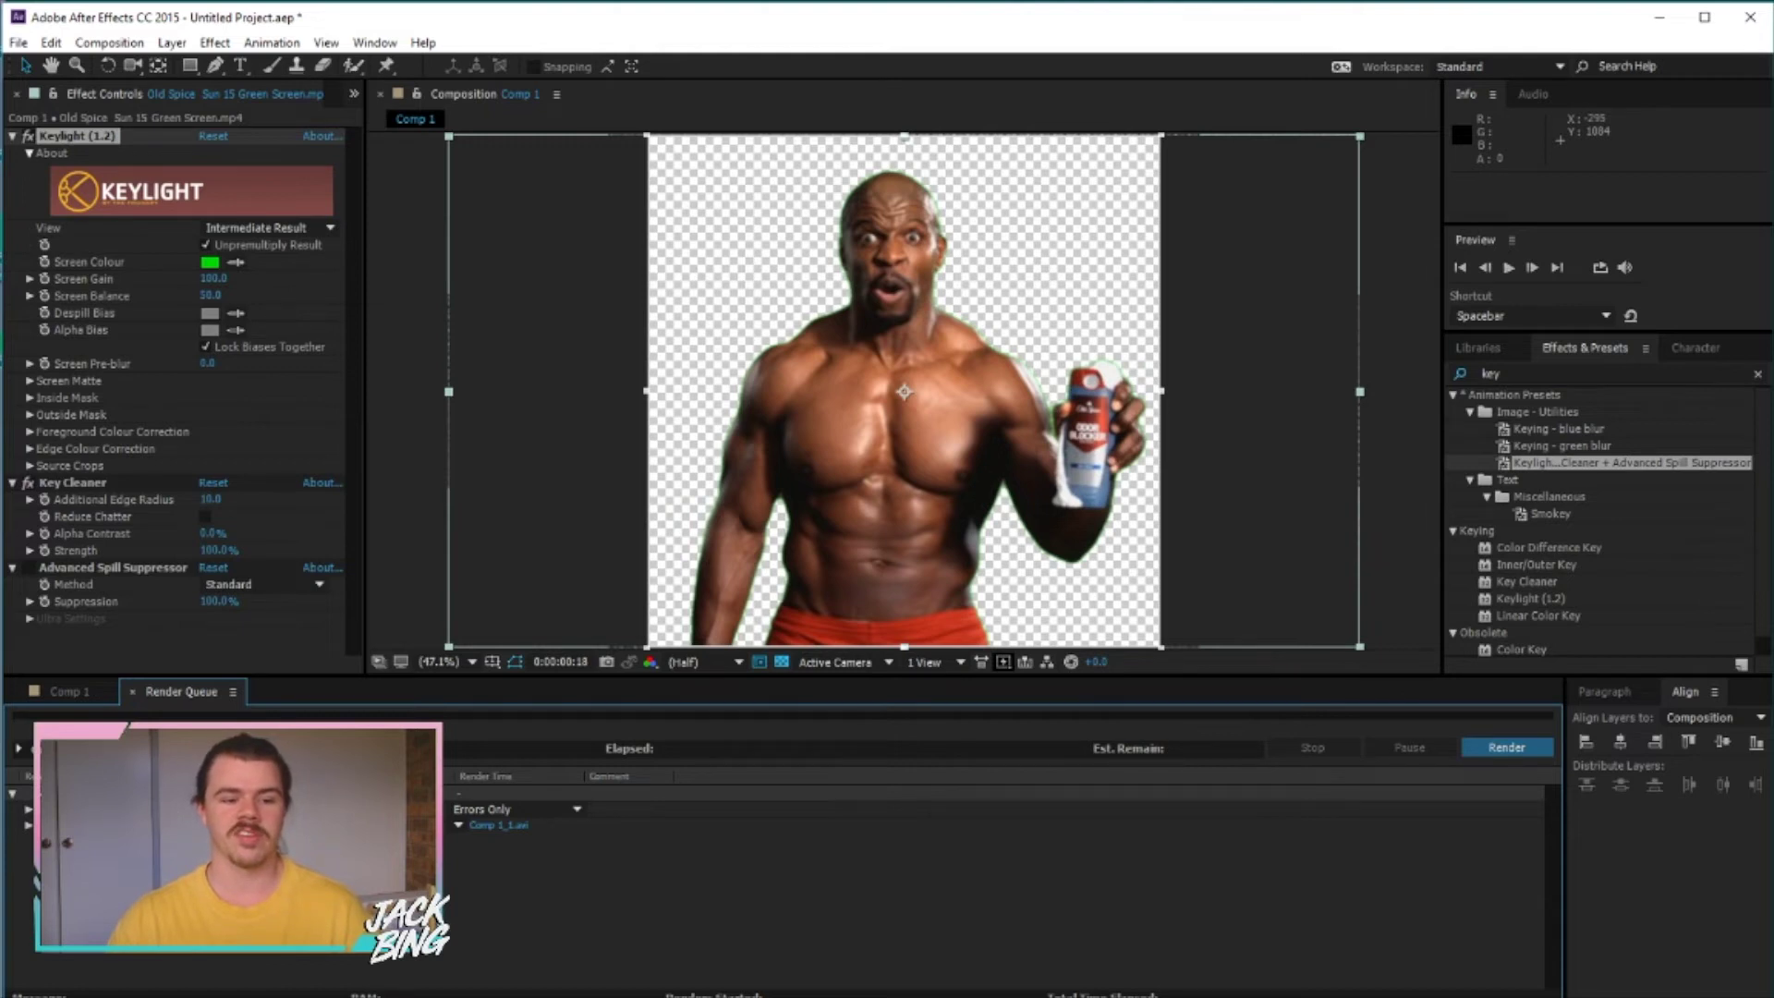
left_click(148, 824)
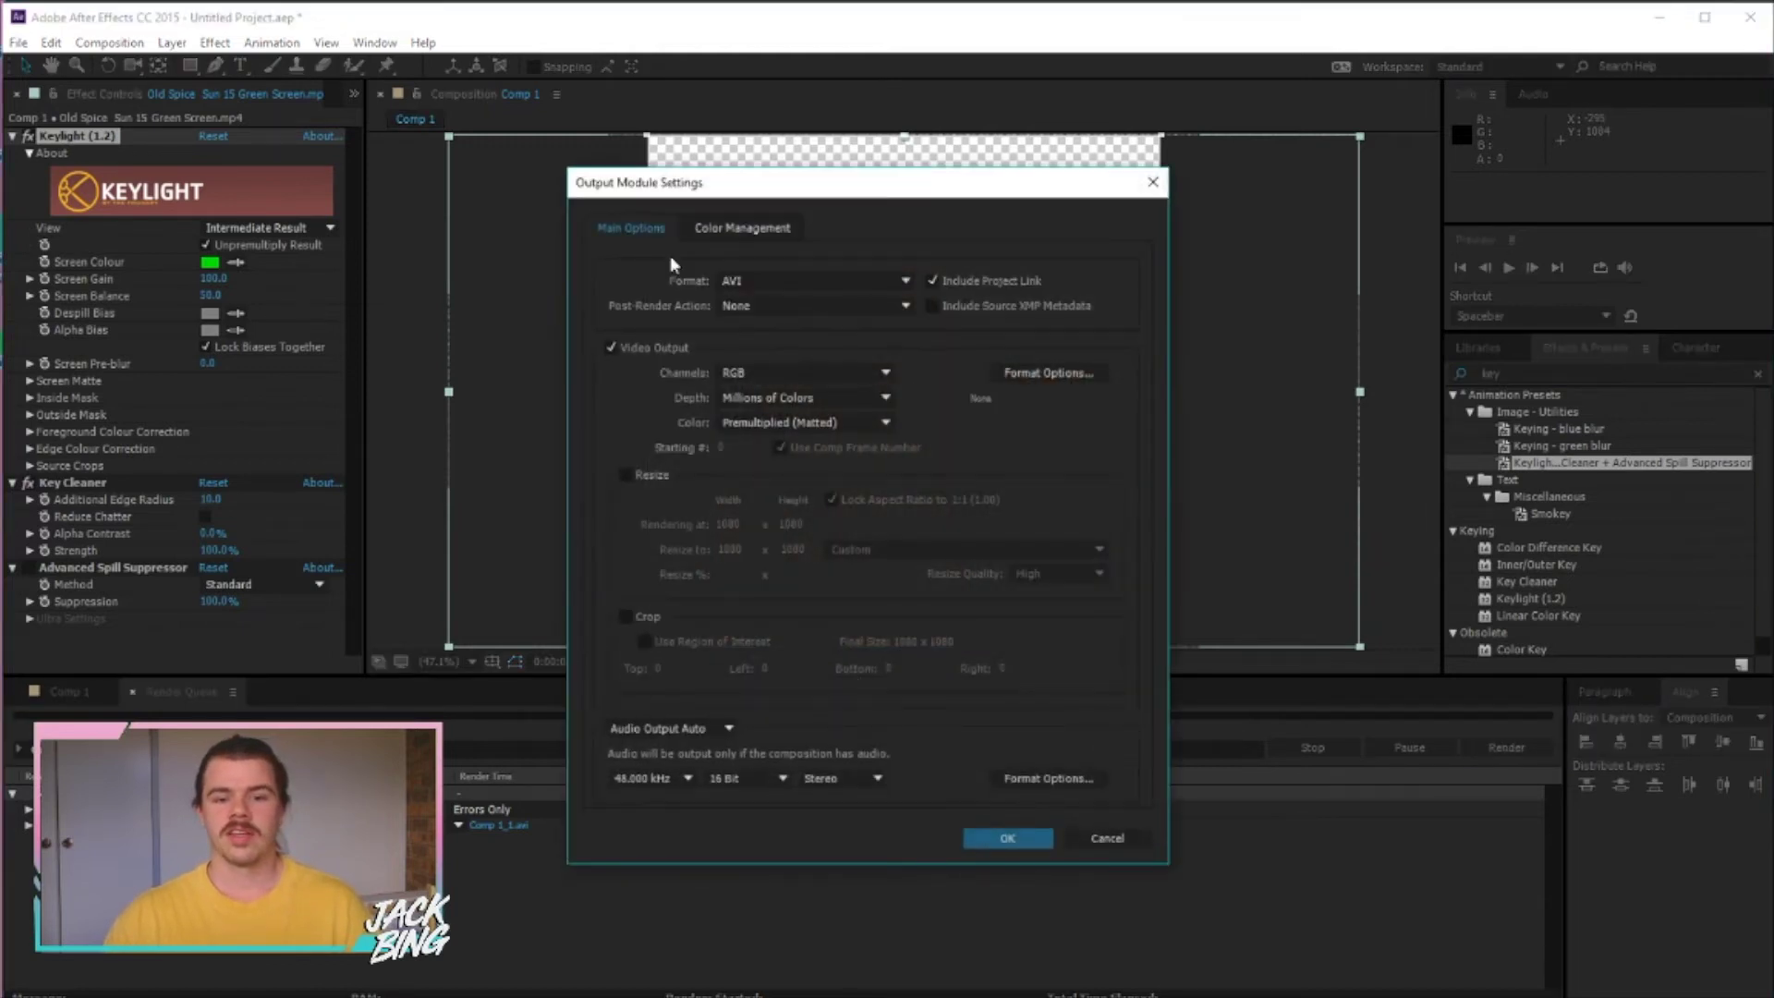
left_click(888, 374)
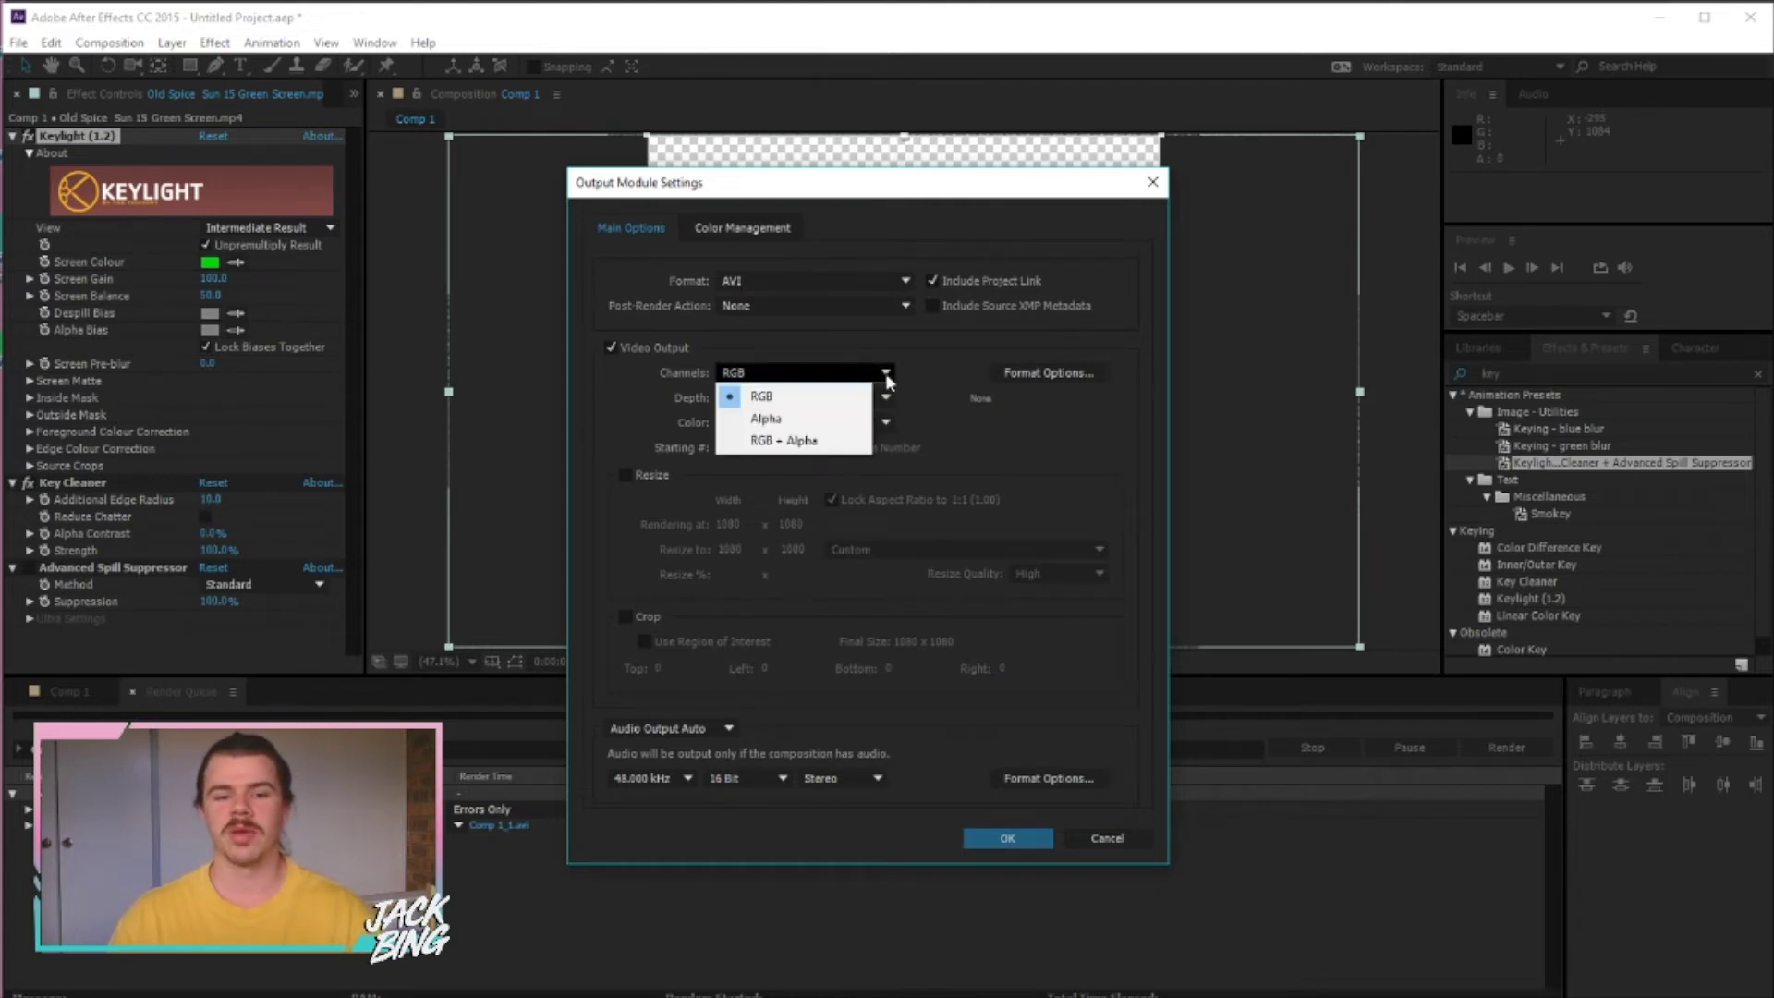
left_click(825, 445)
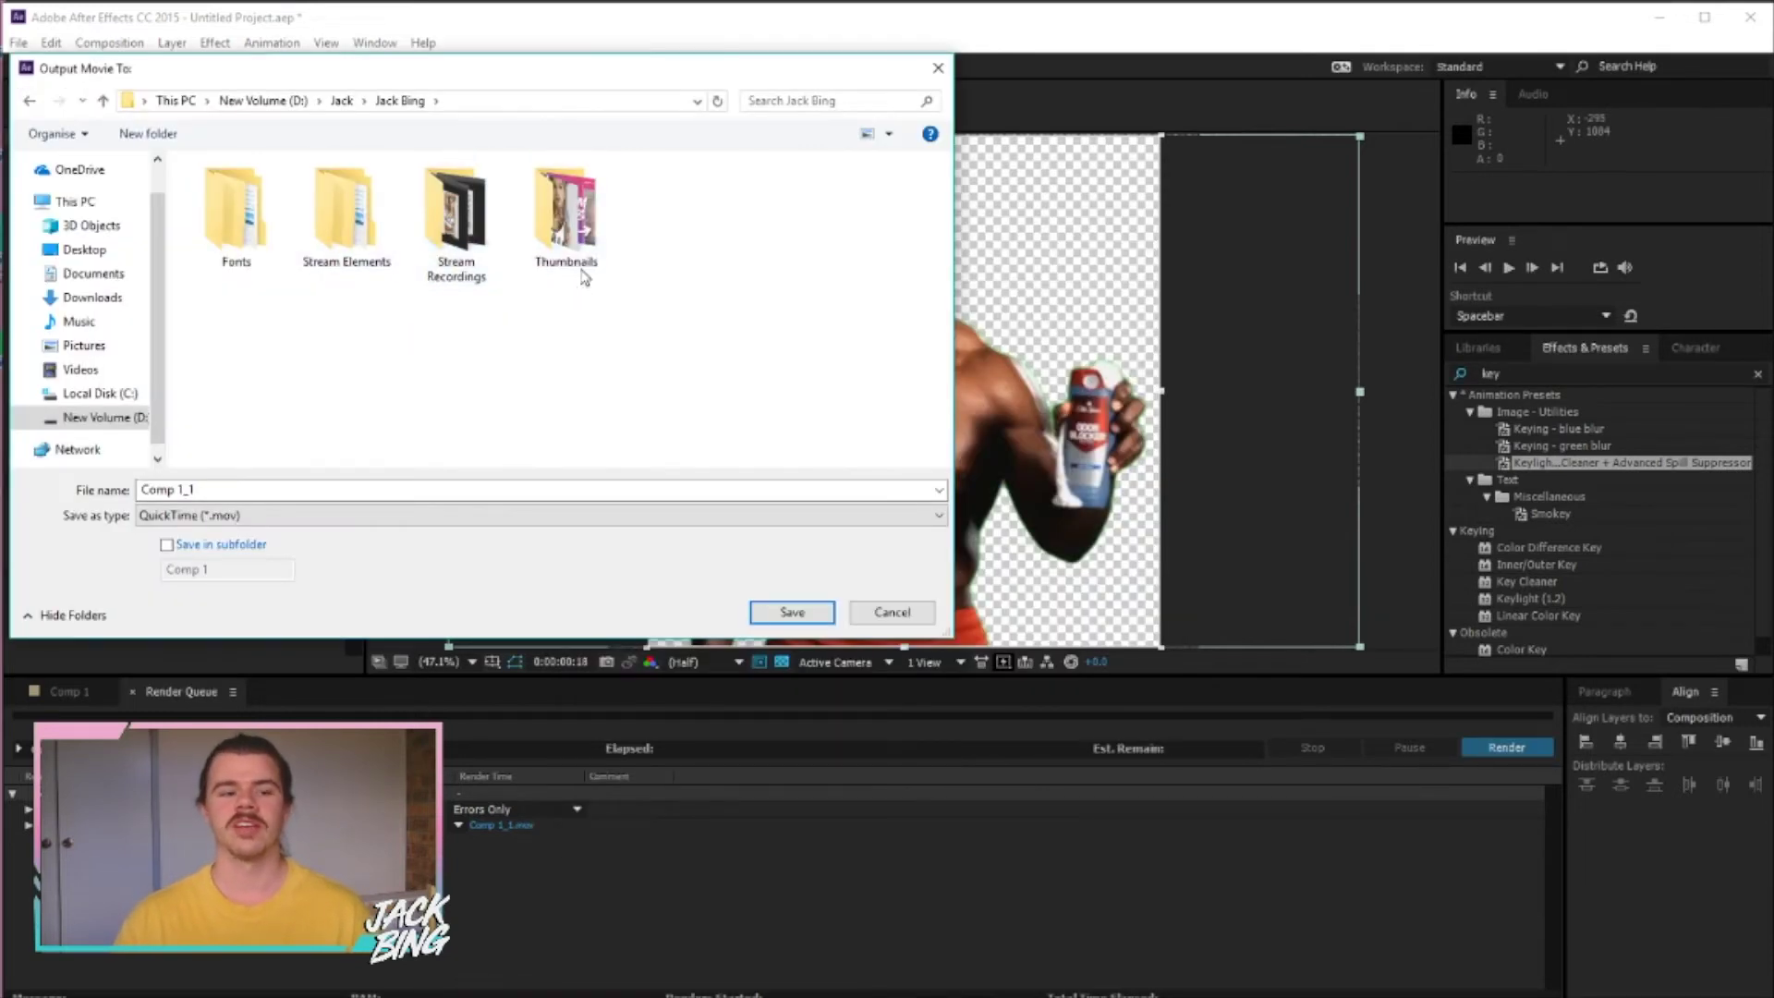
- Name the output 'Terry GIF', render it, and play back the comp
left_click(308, 489)
type("Terry GIF")
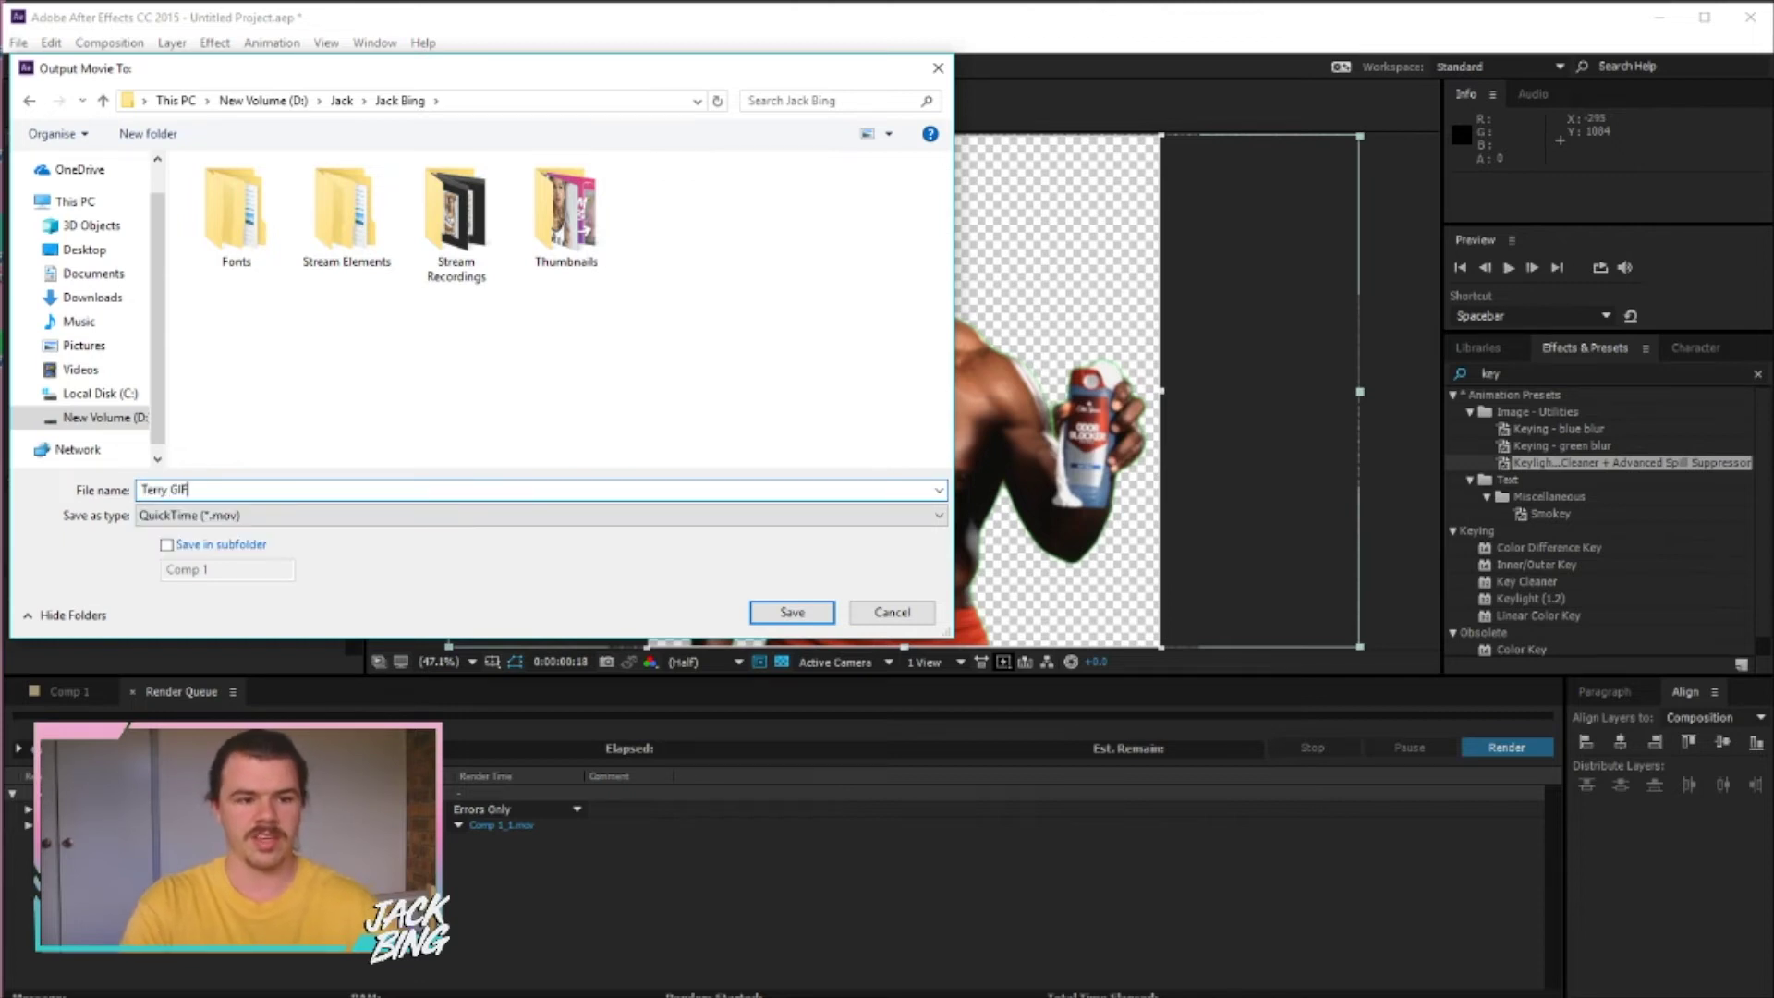
key("Return")
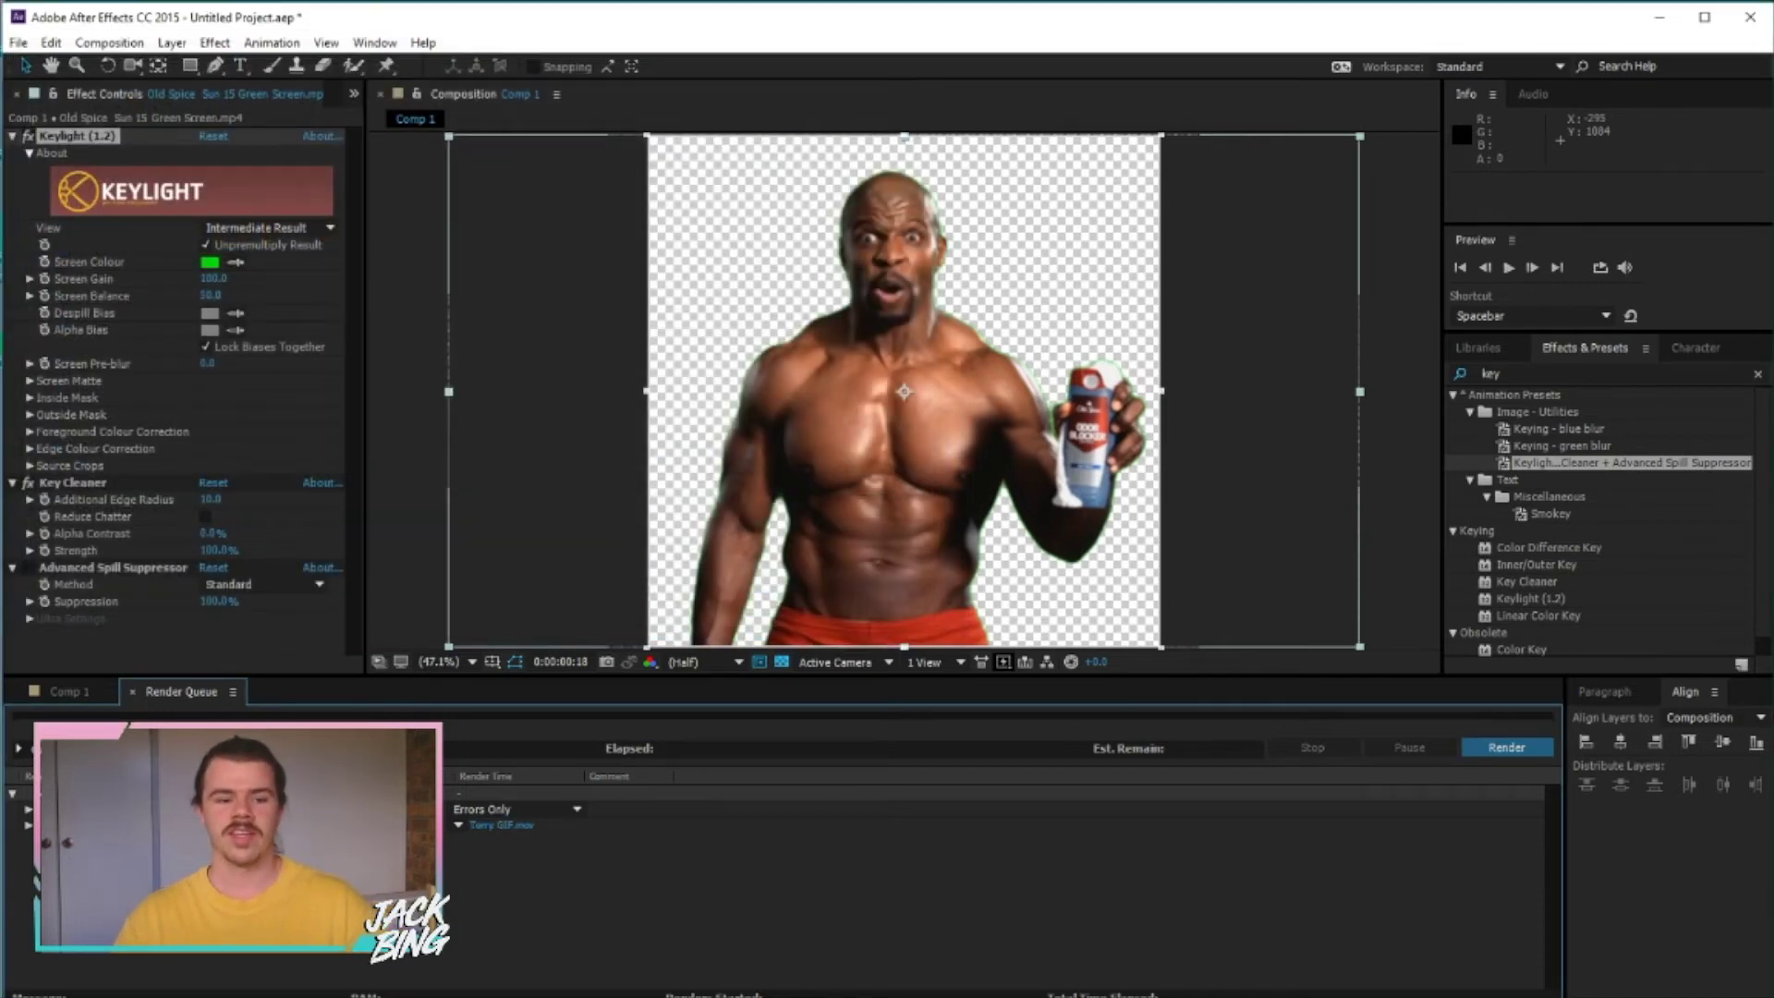
left_click(1506, 747)
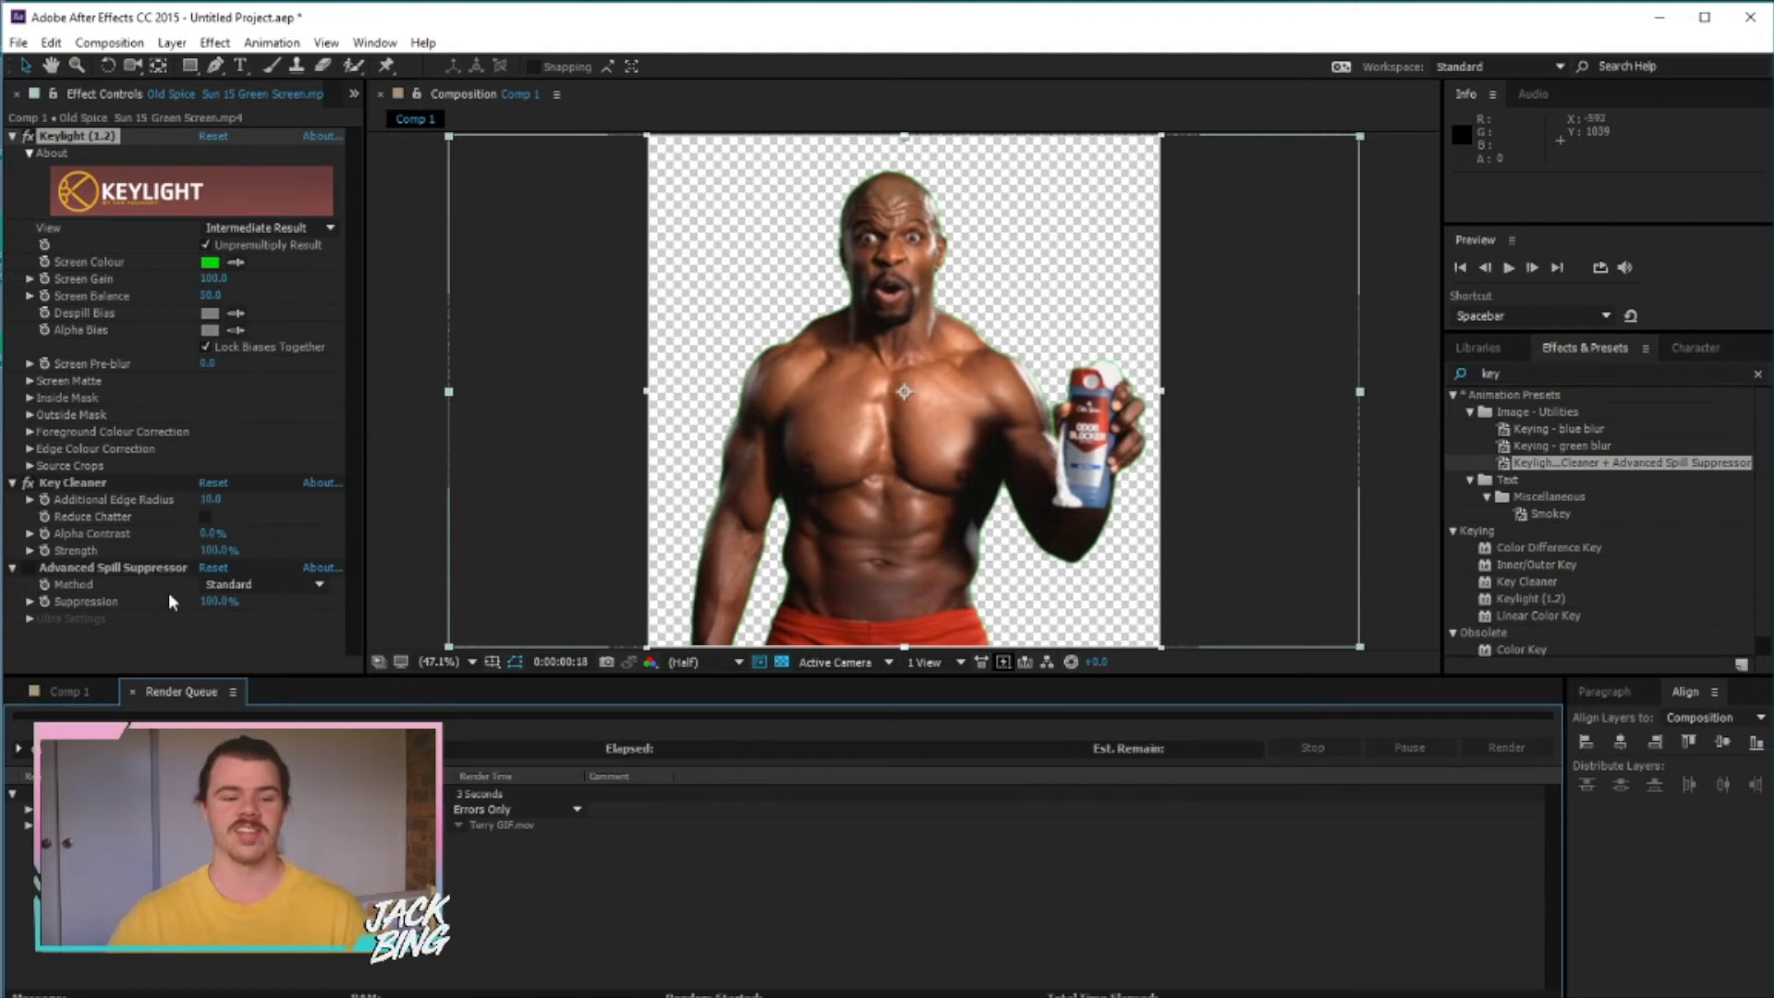
key("space")
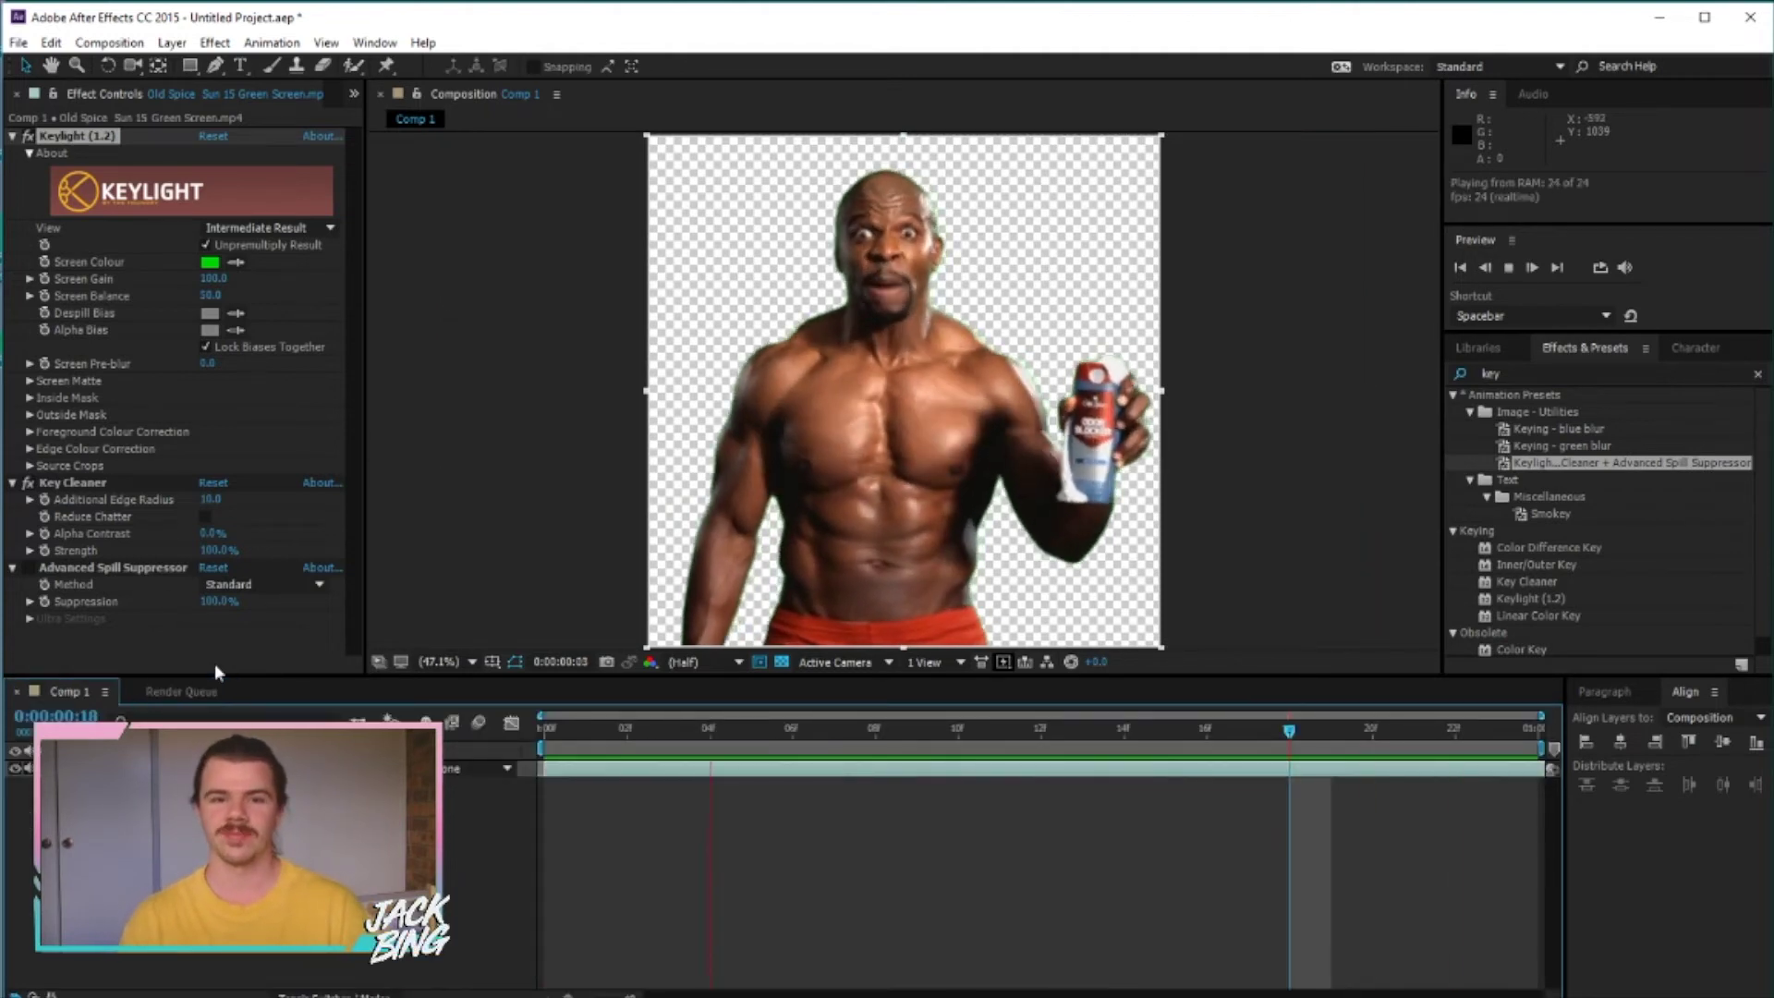
key("space")
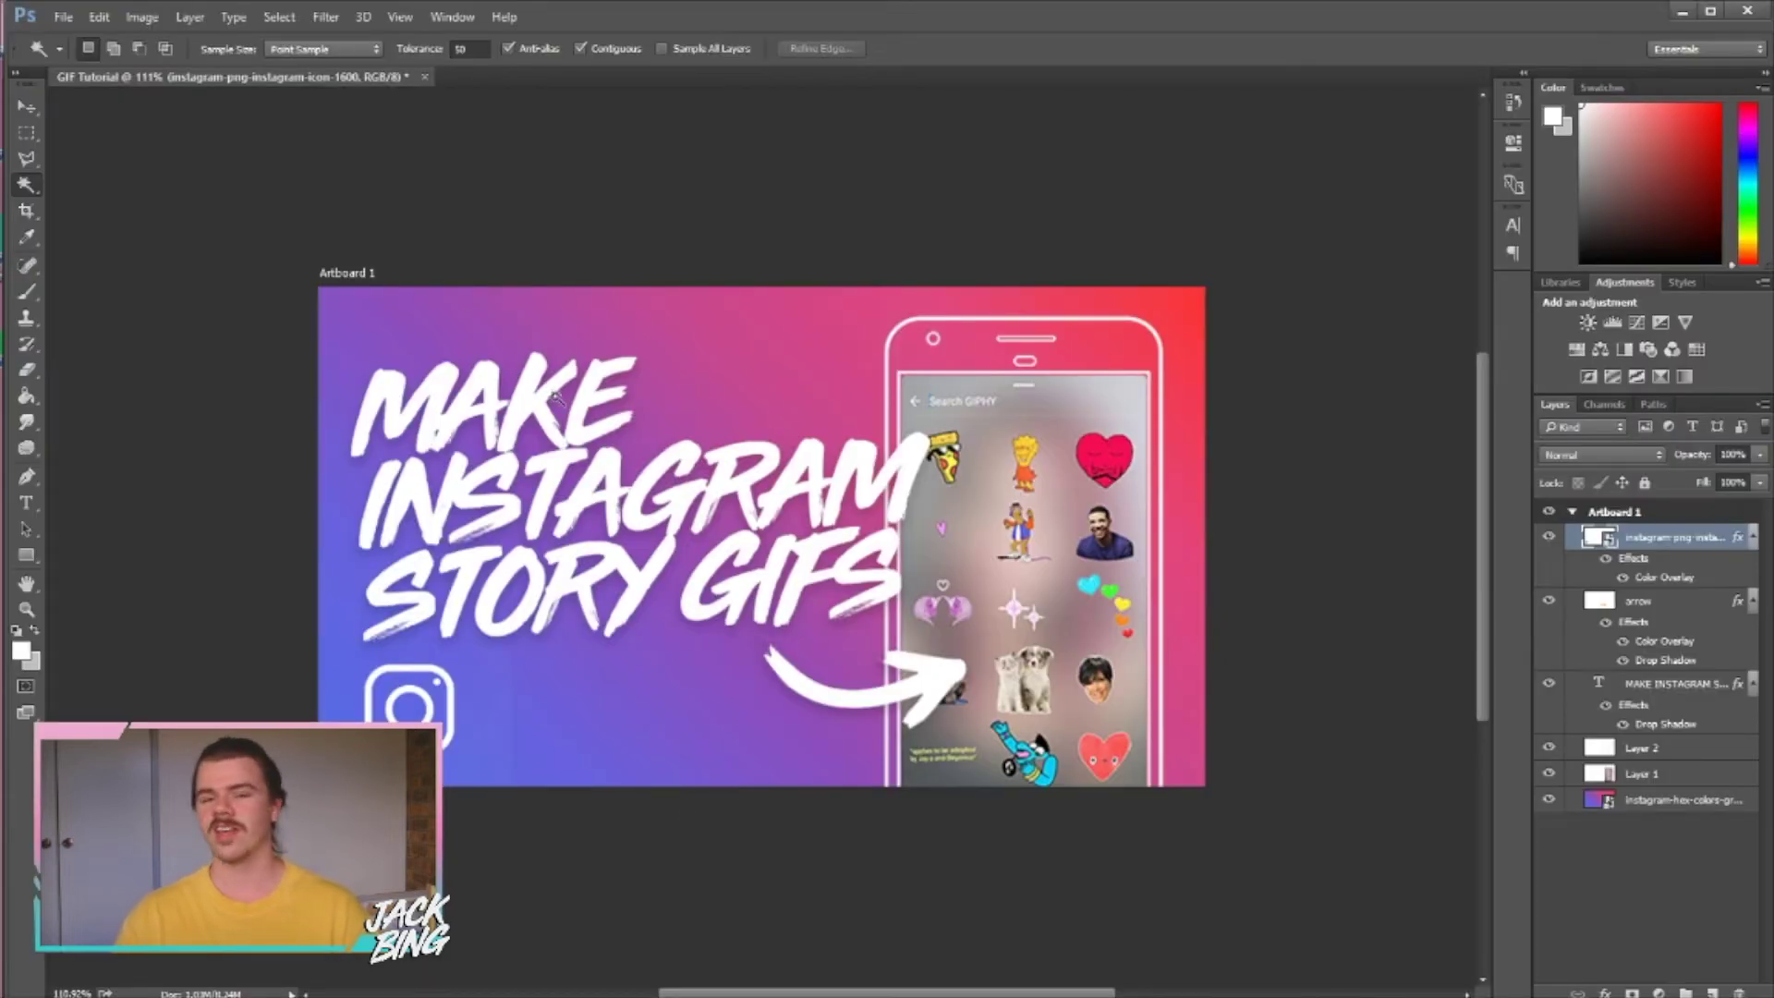
left_click(63, 17)
left_click(92, 58)
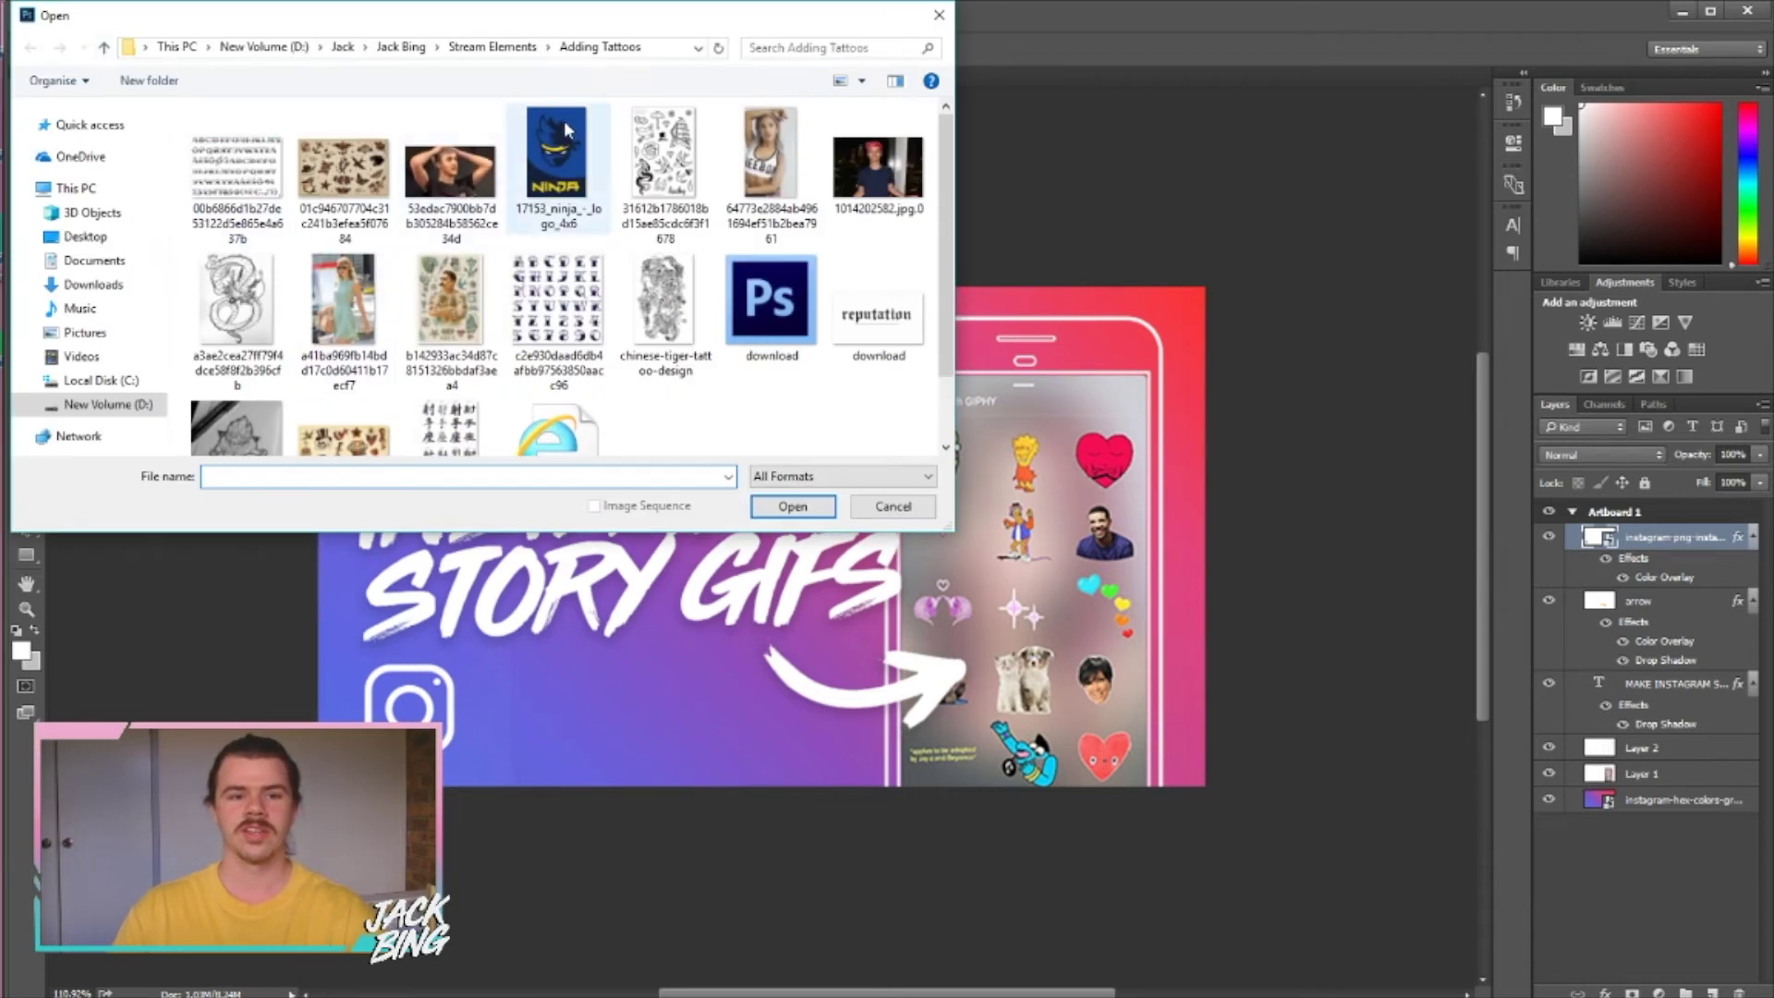
left_click(401, 48)
scroll(731, 271, "down", 3)
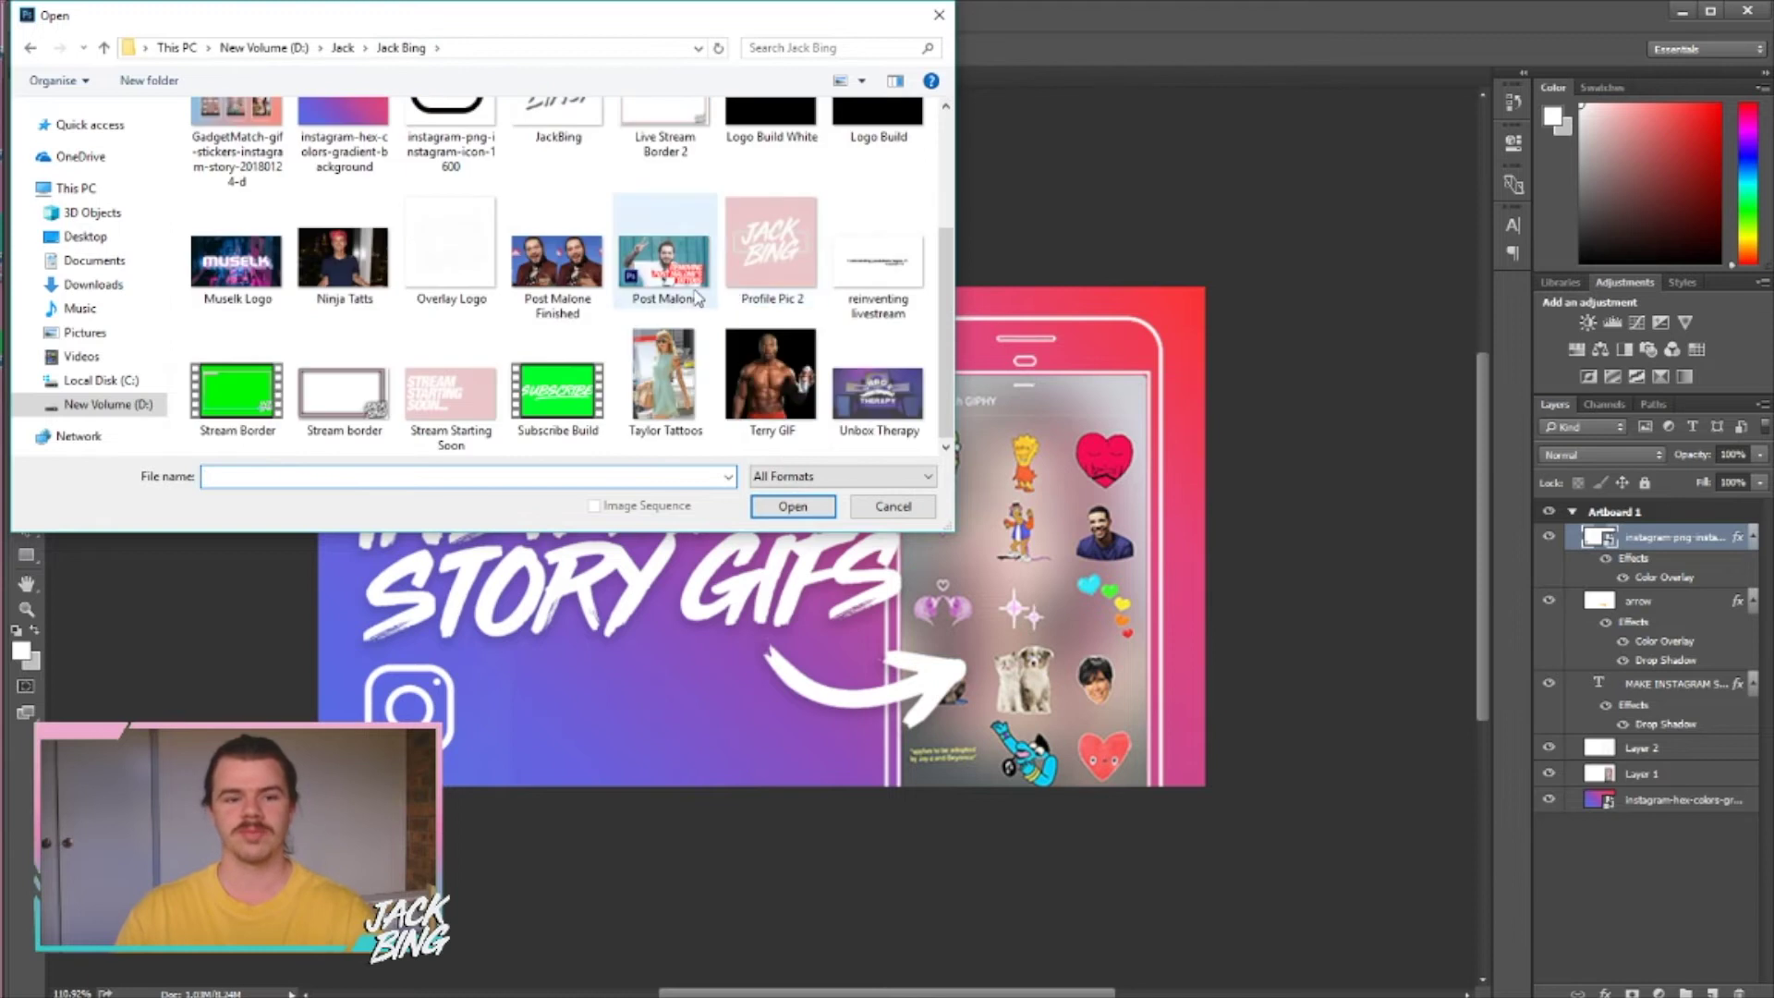
double_click(769, 369)
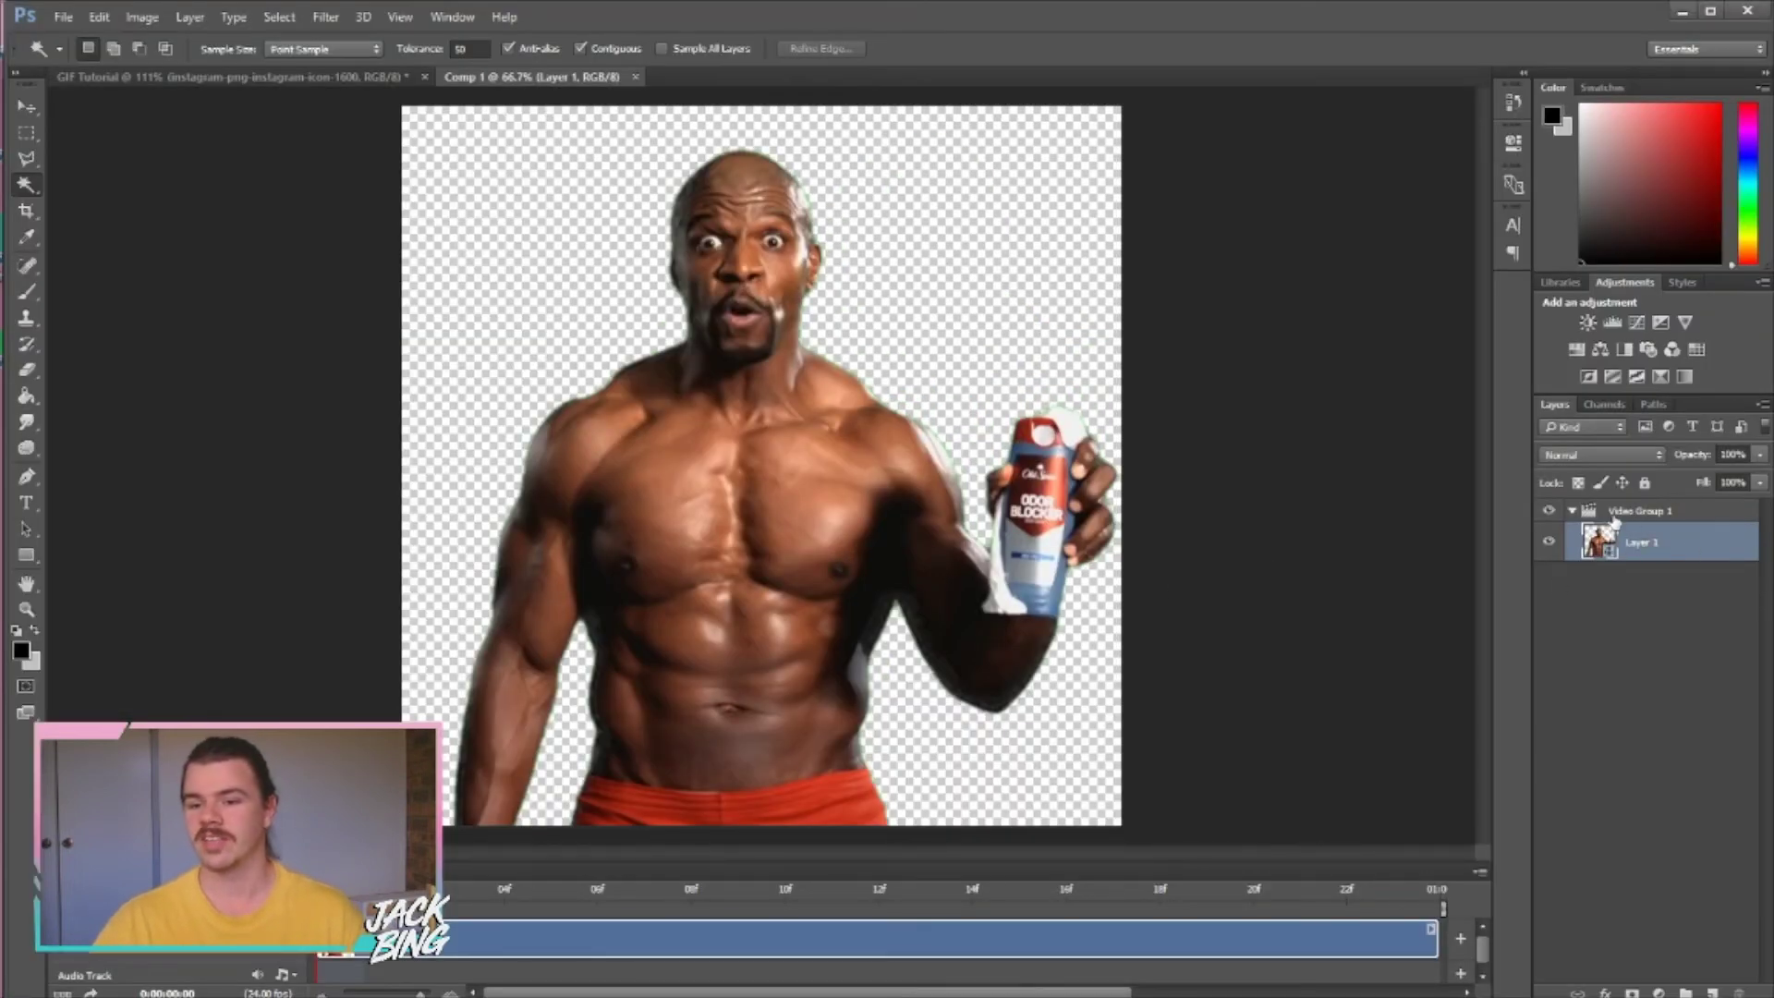
- Scrub to about frame 20 and trim the Subscribe to and another layer's clip to five seconds
left_click_drag(318, 892, 1141, 922)
left_click_drag(982, 993, 610, 995)
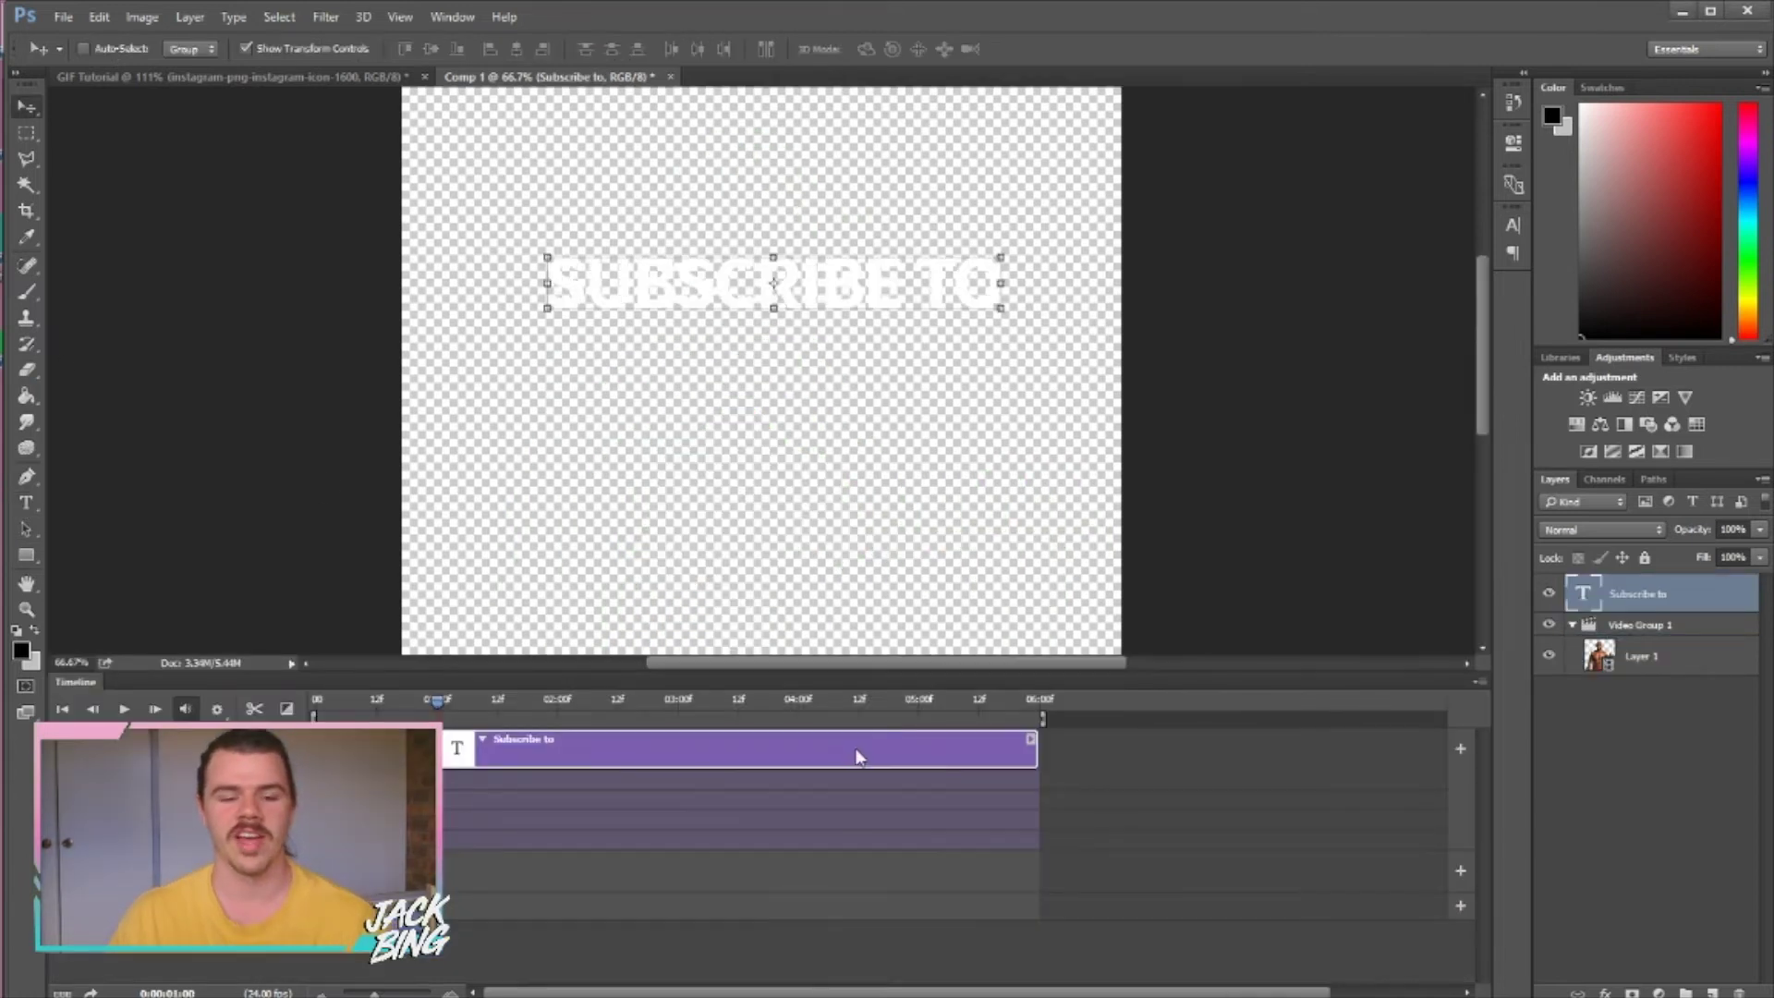
left_click_drag(857, 757, 704, 764)
left_click_drag(913, 750, 555, 751)
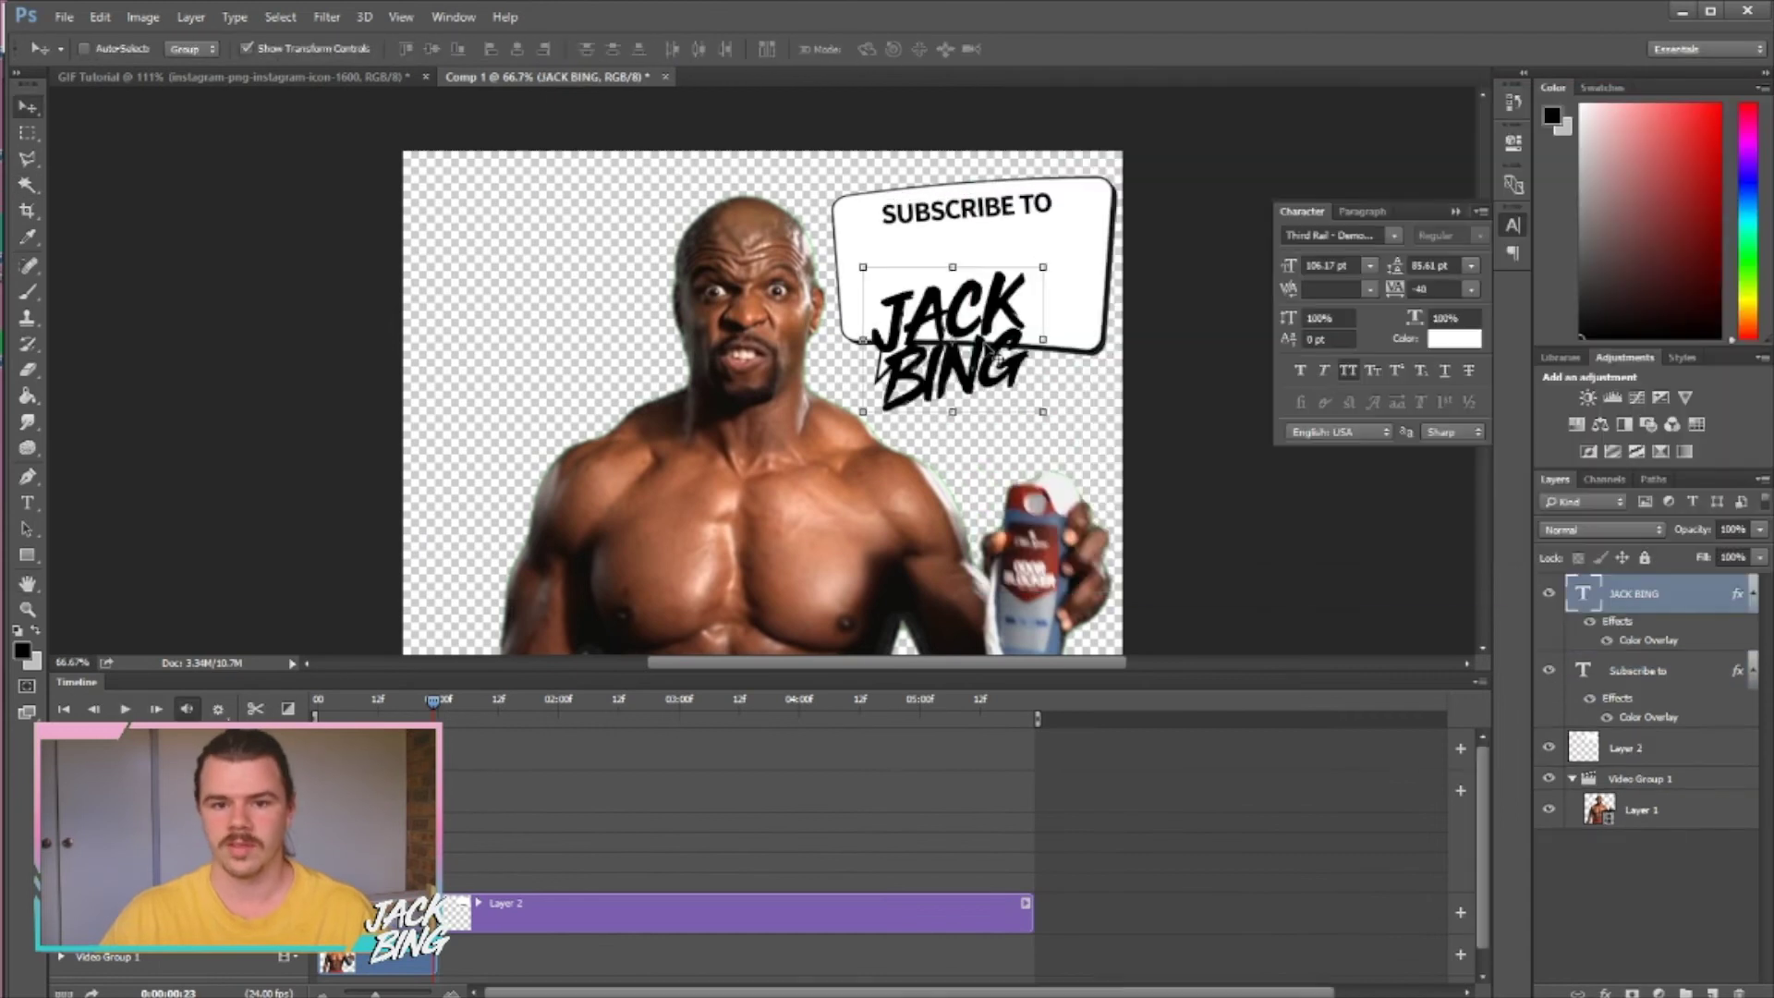
- Trim Layer 2's clip to end at one second and zoom the timeline in to frames
key("m")
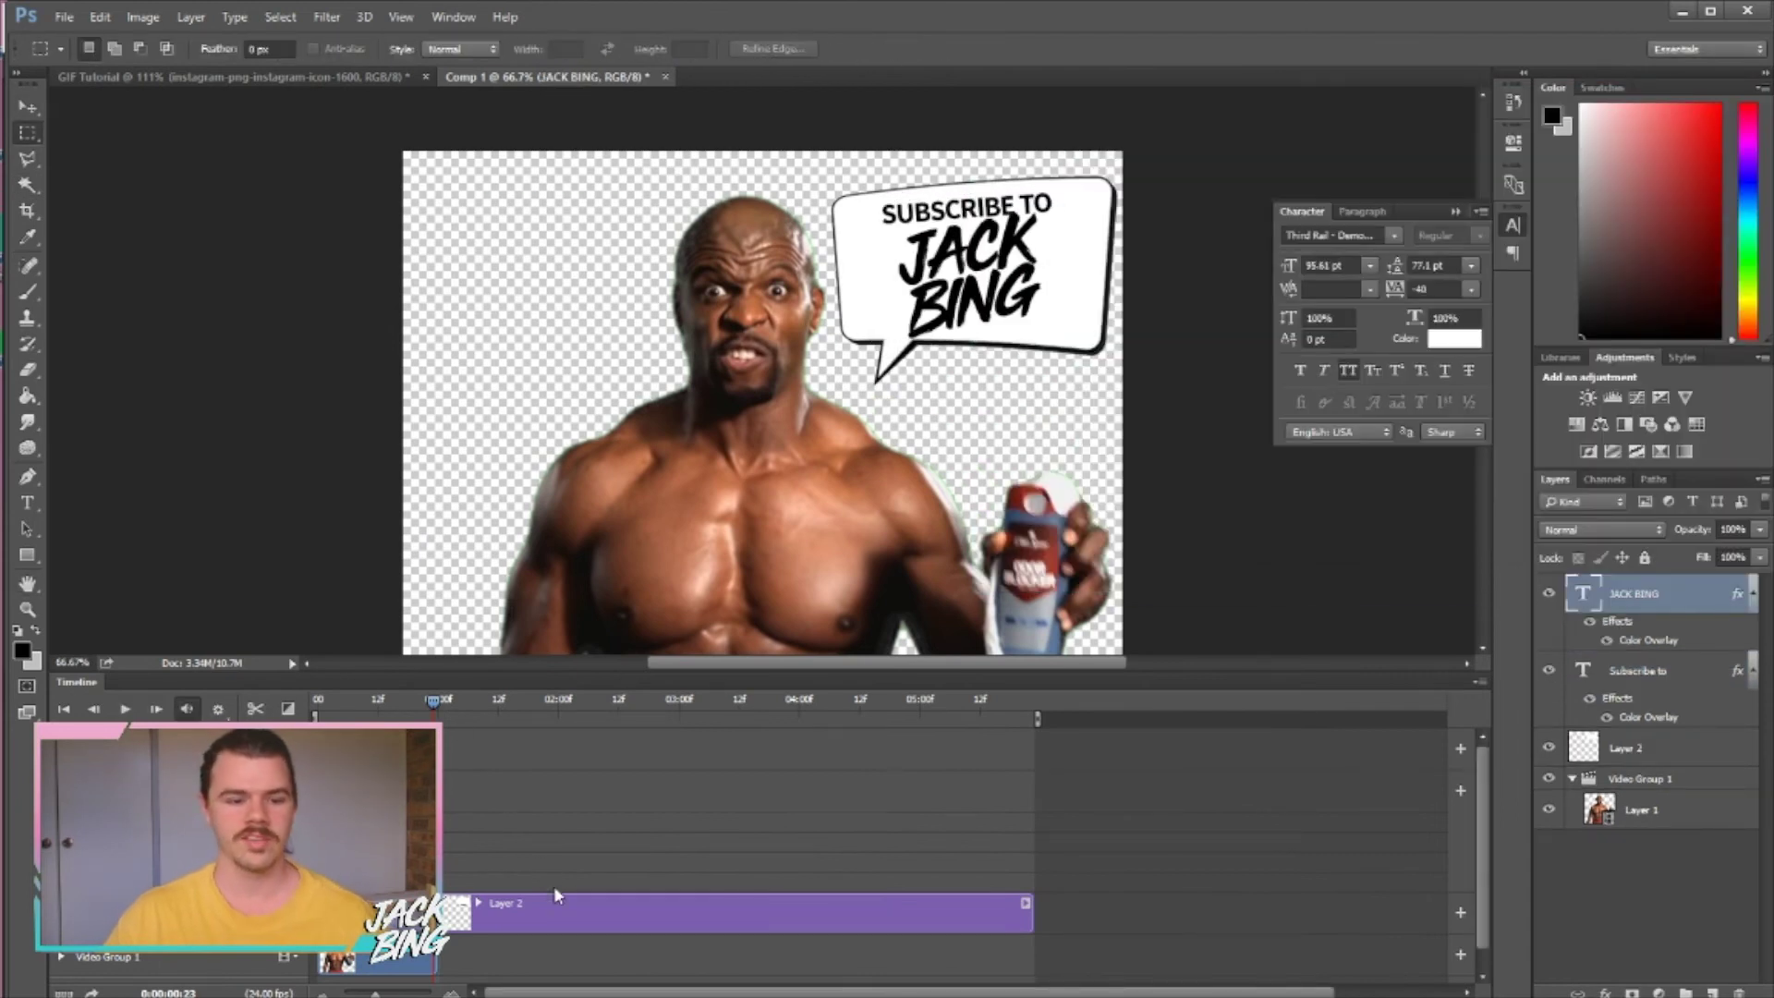
left_click_drag(582, 922, 468, 924)
left_click_drag(915, 922, 435, 922)
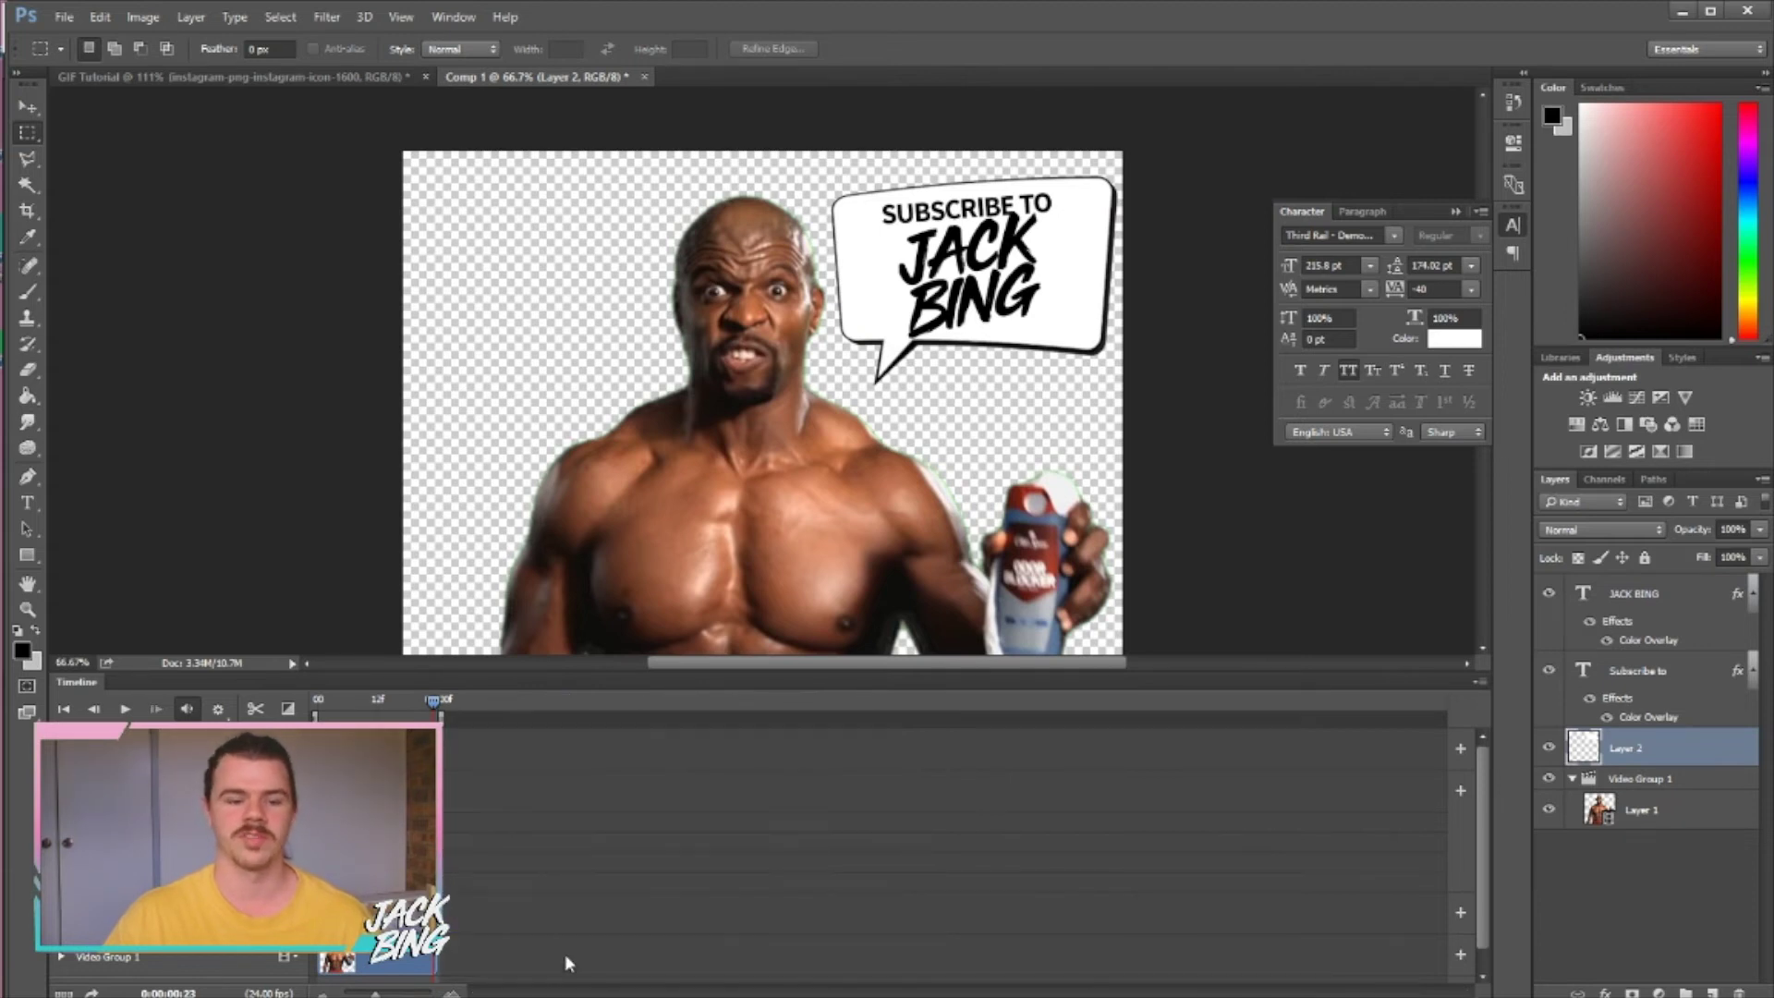
left_click_drag(372, 993, 404, 995)
scroll(711, 832, "left", 2)
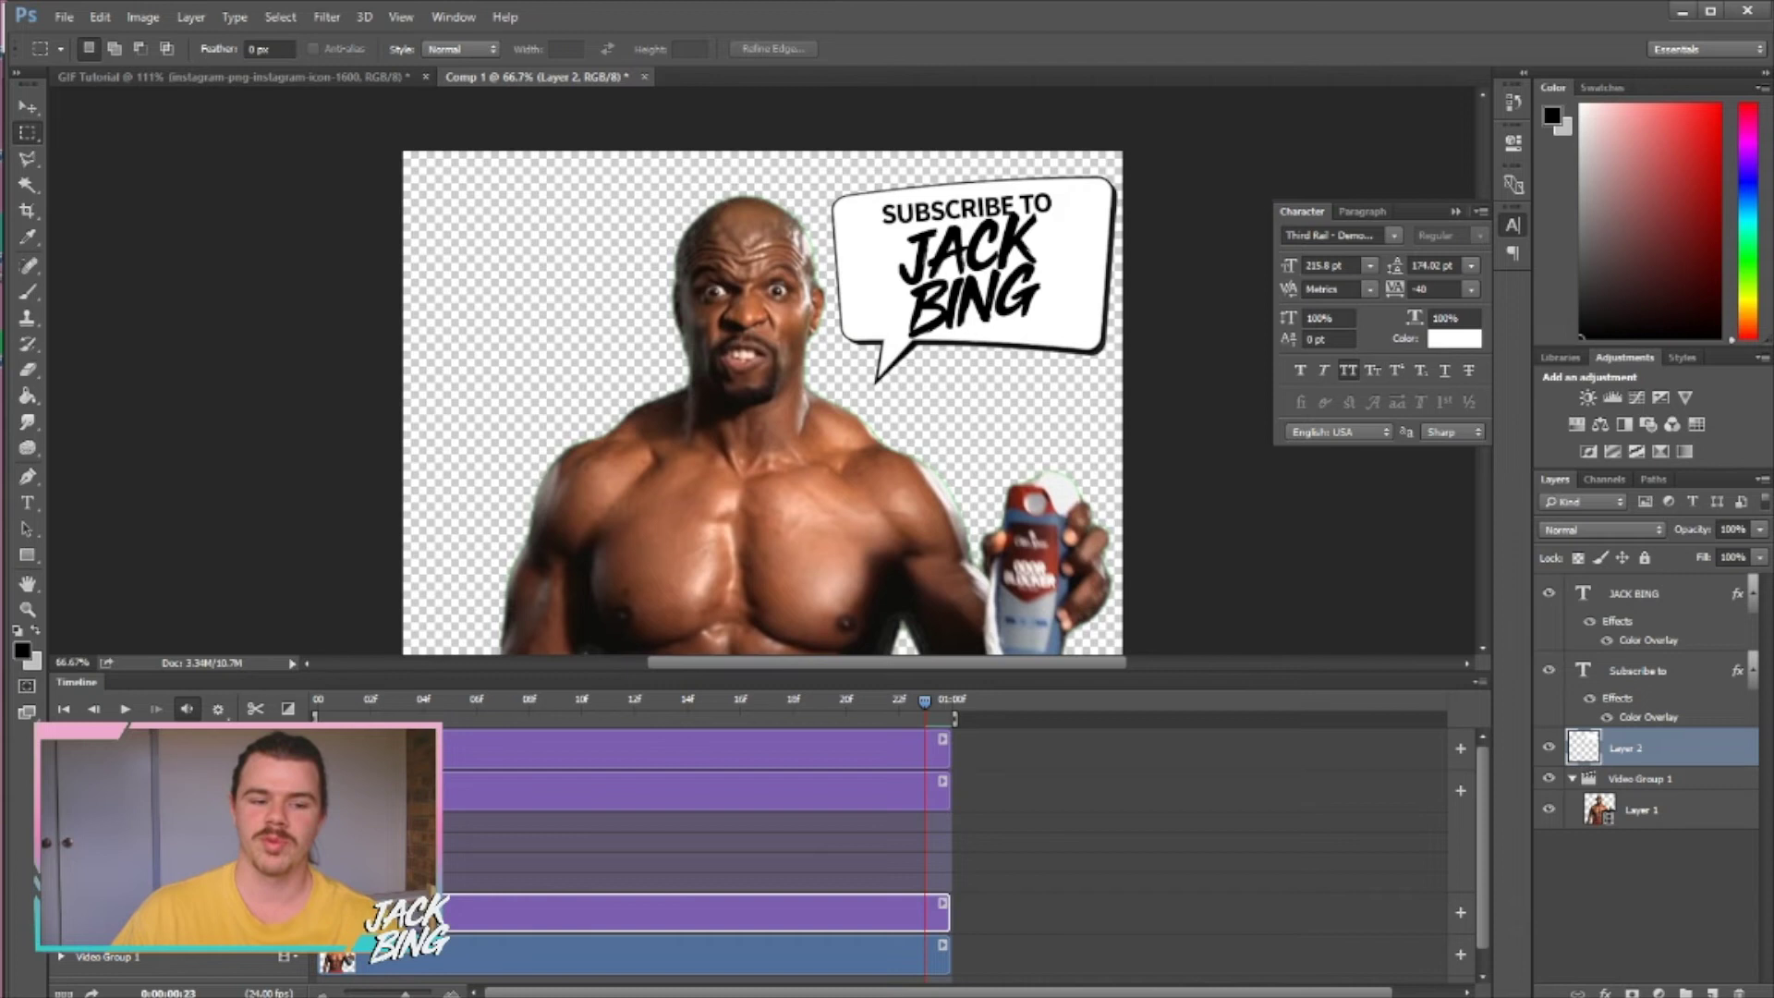
- Make the JACK BING text clip start at frame 5, then return to the start
key("space")
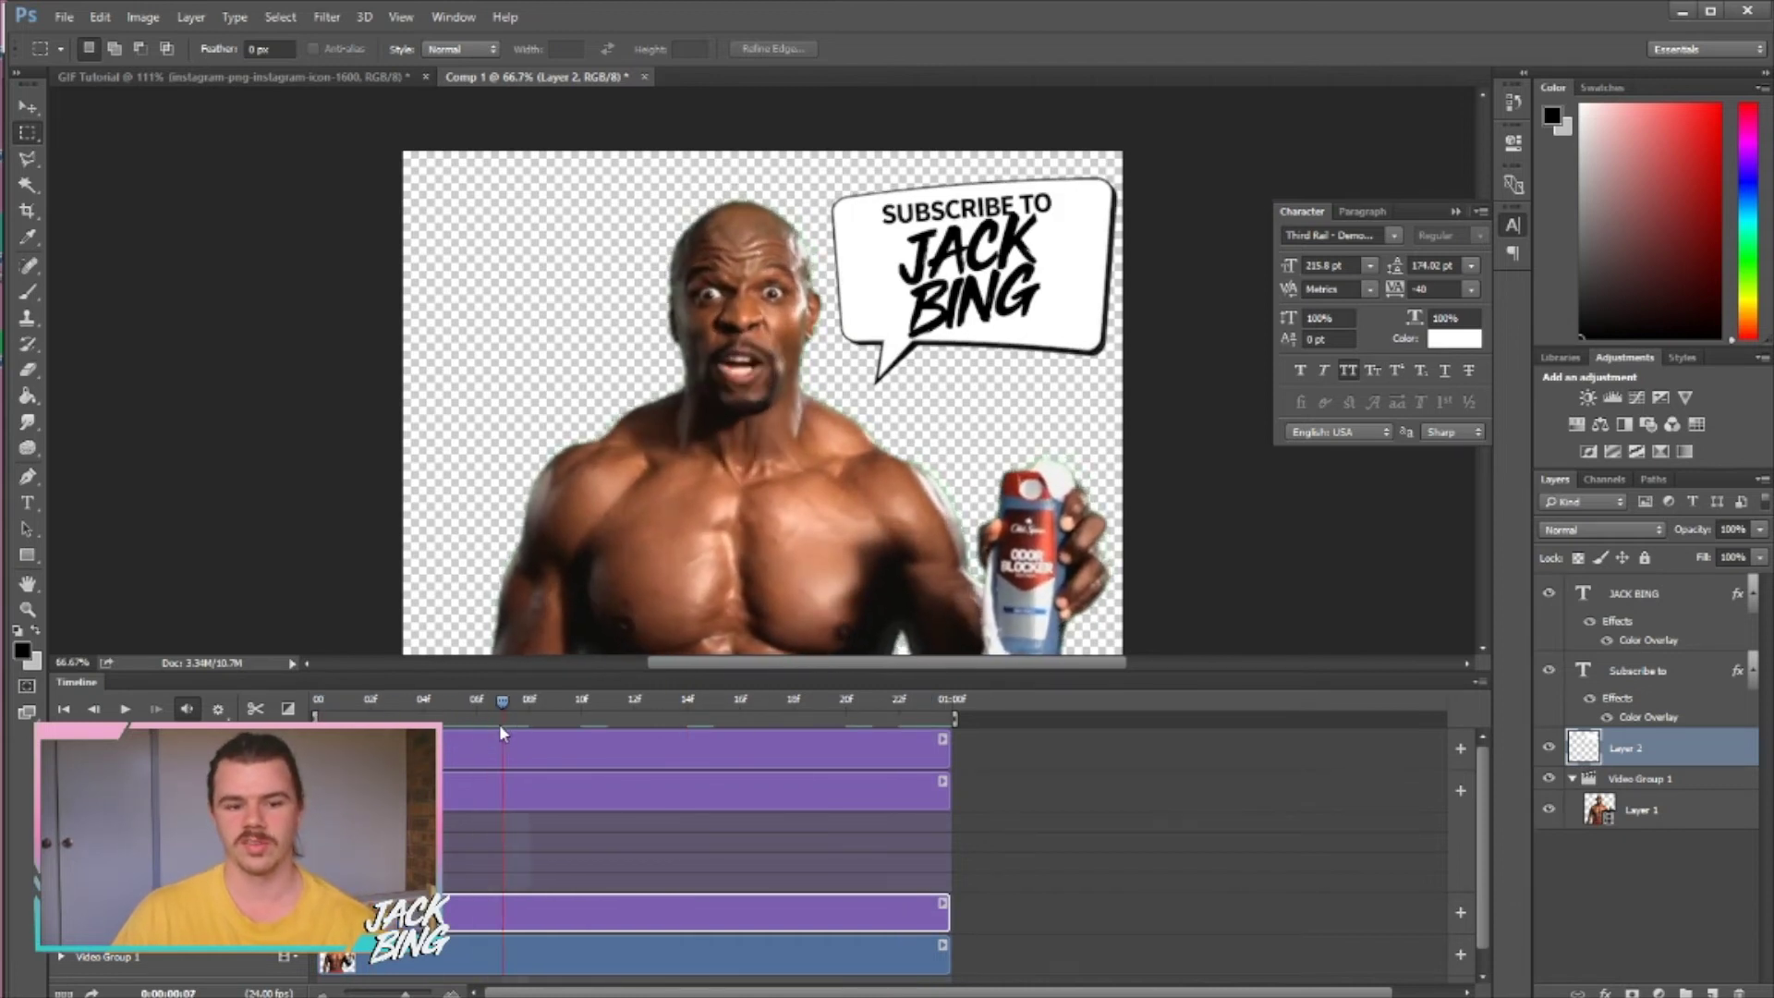
key("Left")
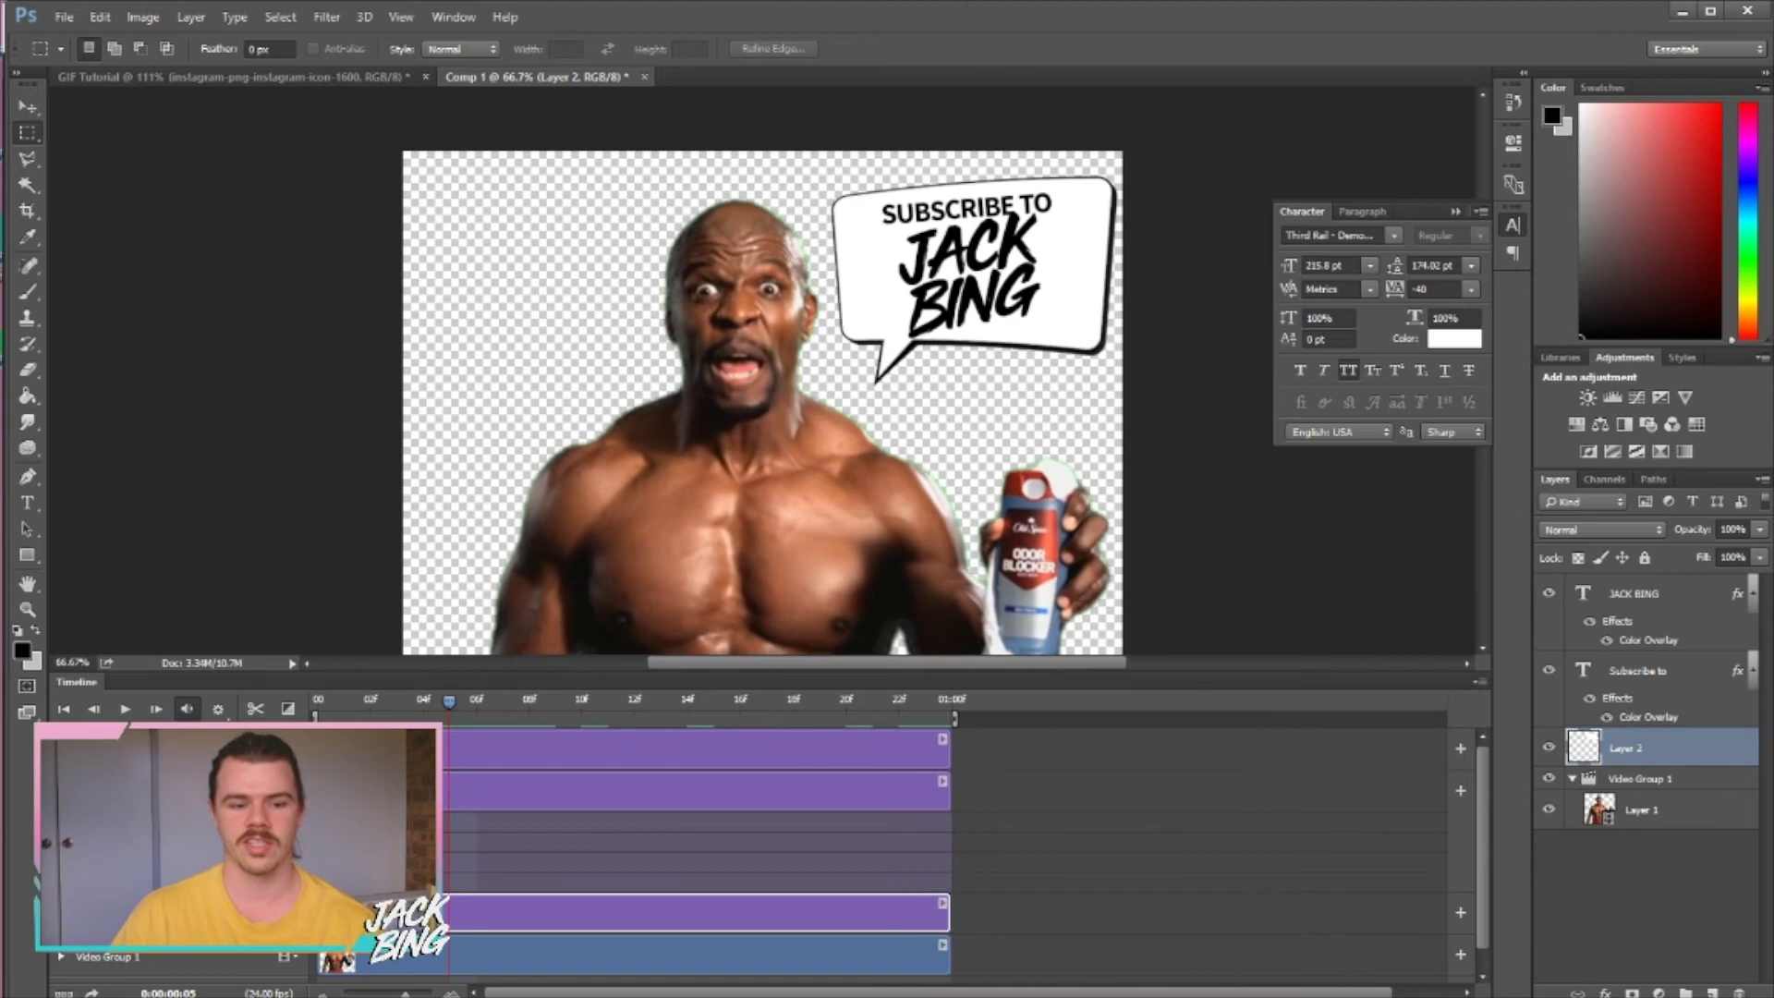
left_click(1654, 593)
left_click_drag(317, 748, 450, 749)
key("Home")
- Delay the Subscribe to clip, end JACK BING at 01:00, preview, and shrink the timeline panel
key("space")
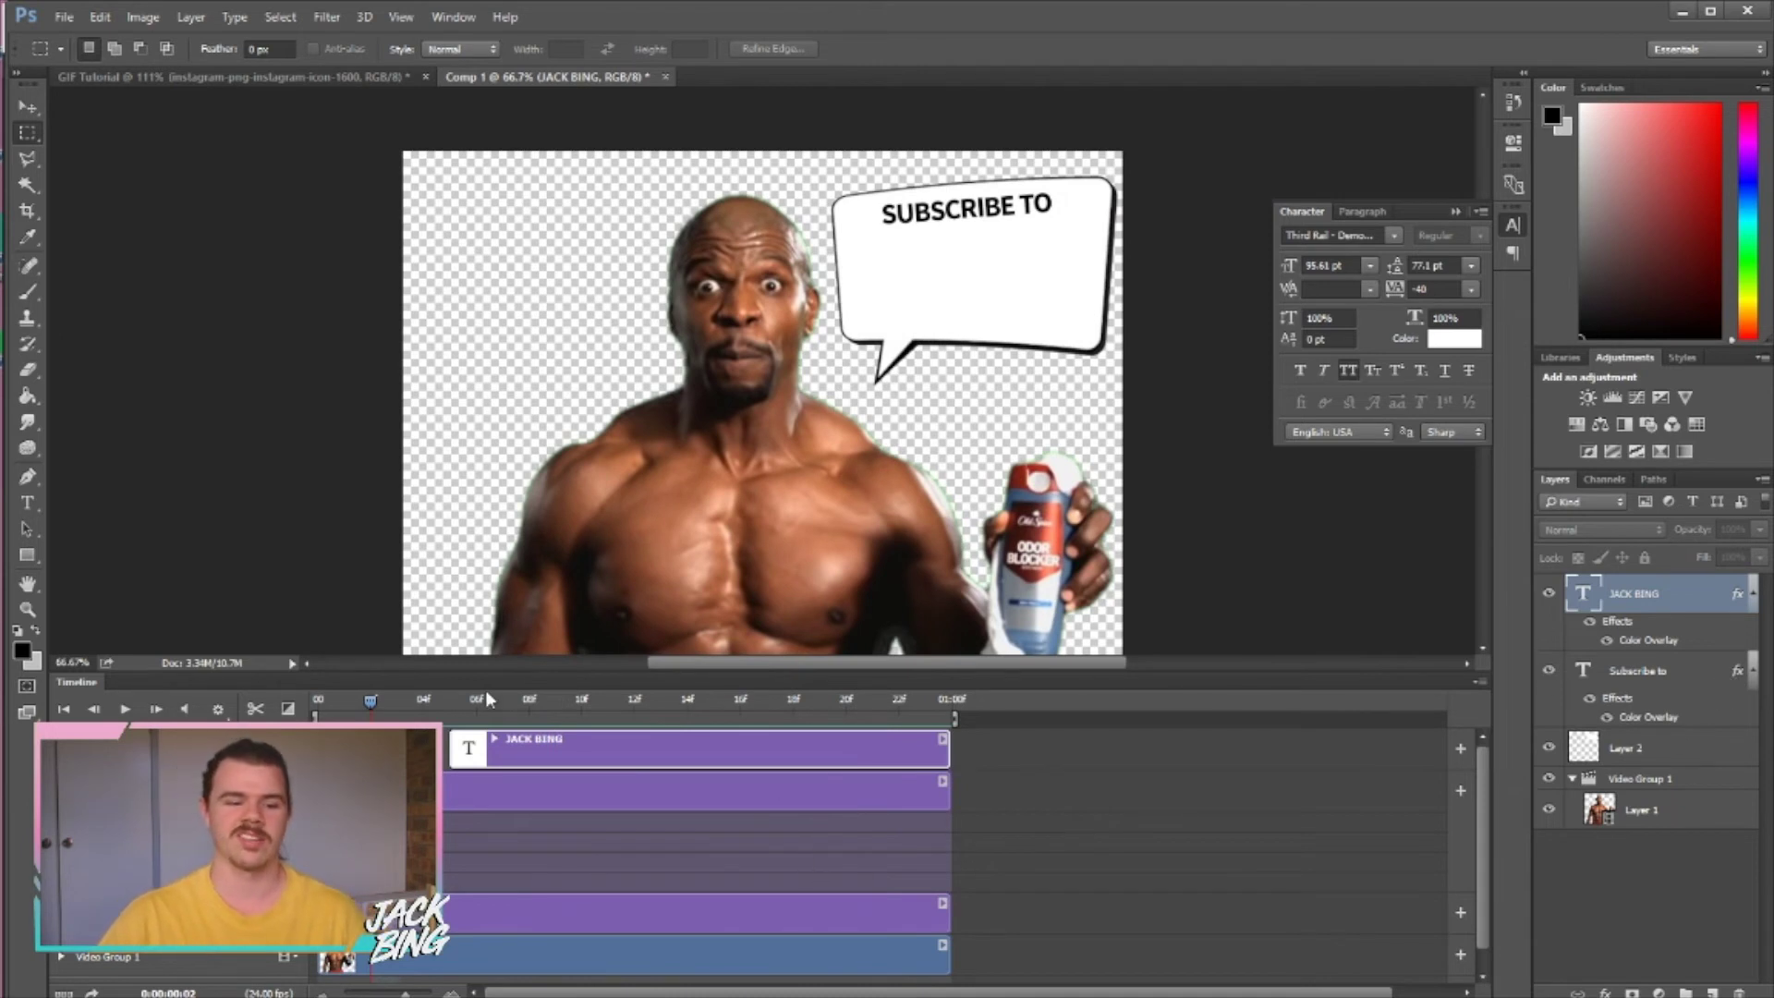
left_click_drag(539, 790, 630, 745)
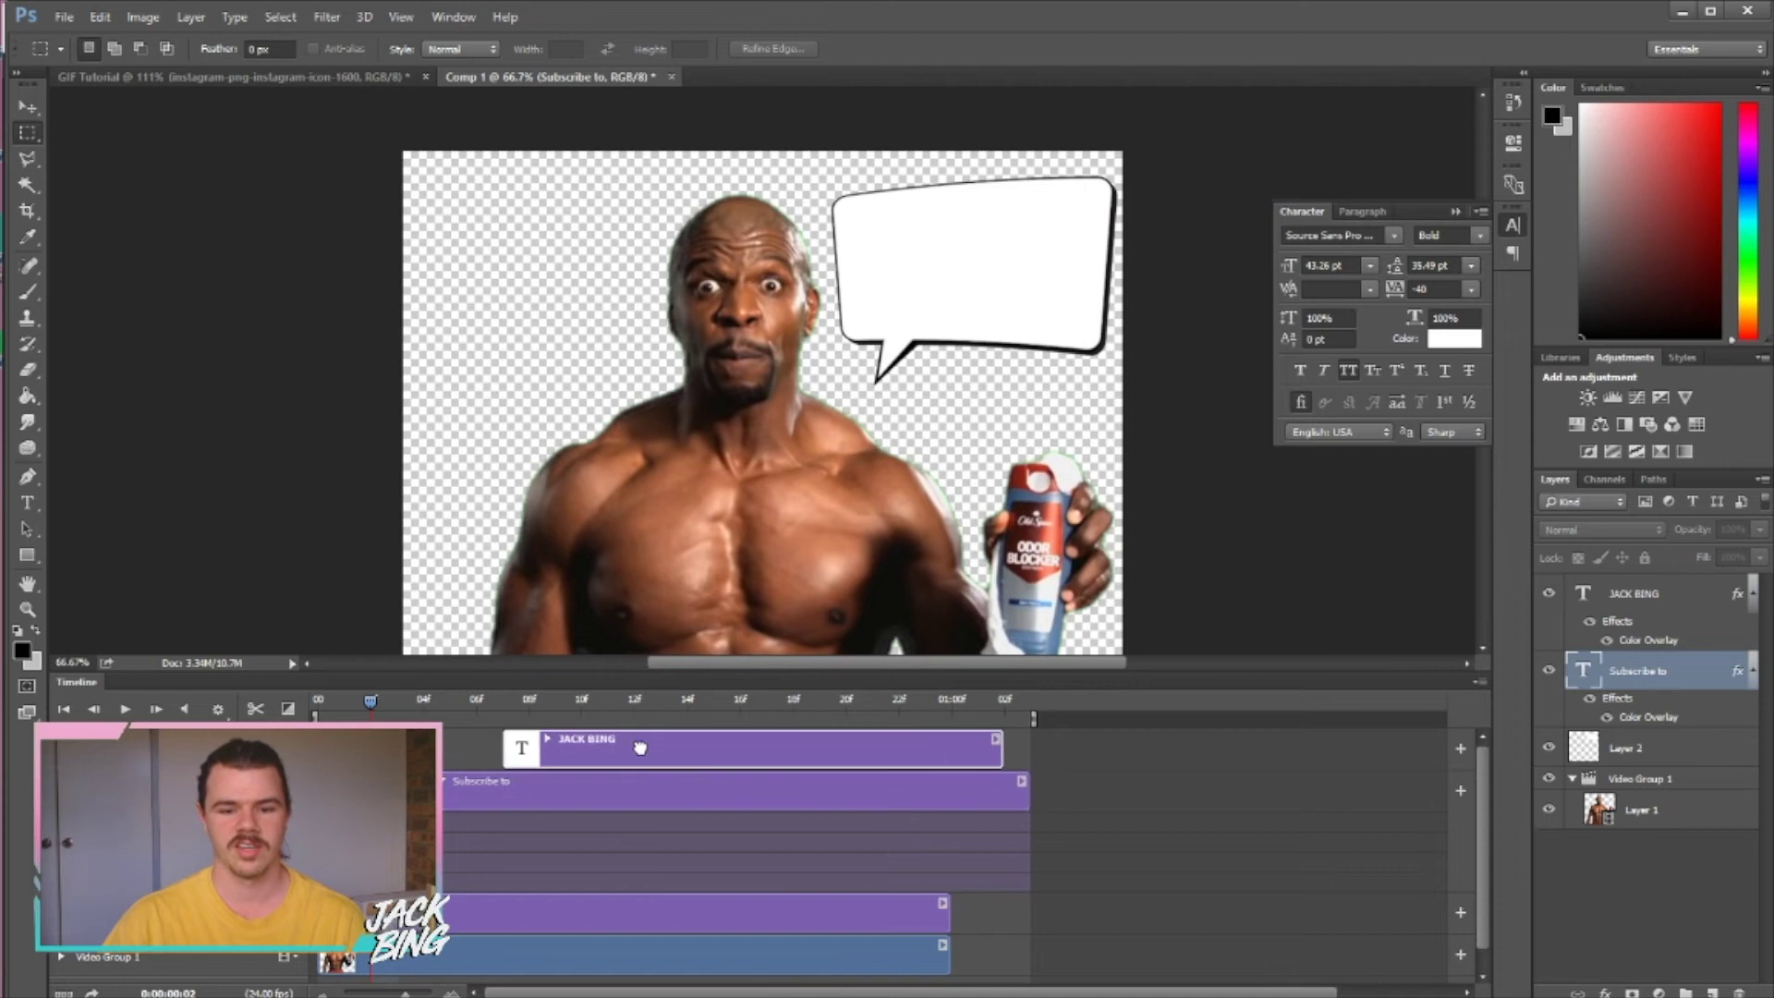
left_click_drag(1011, 758, 951, 758)
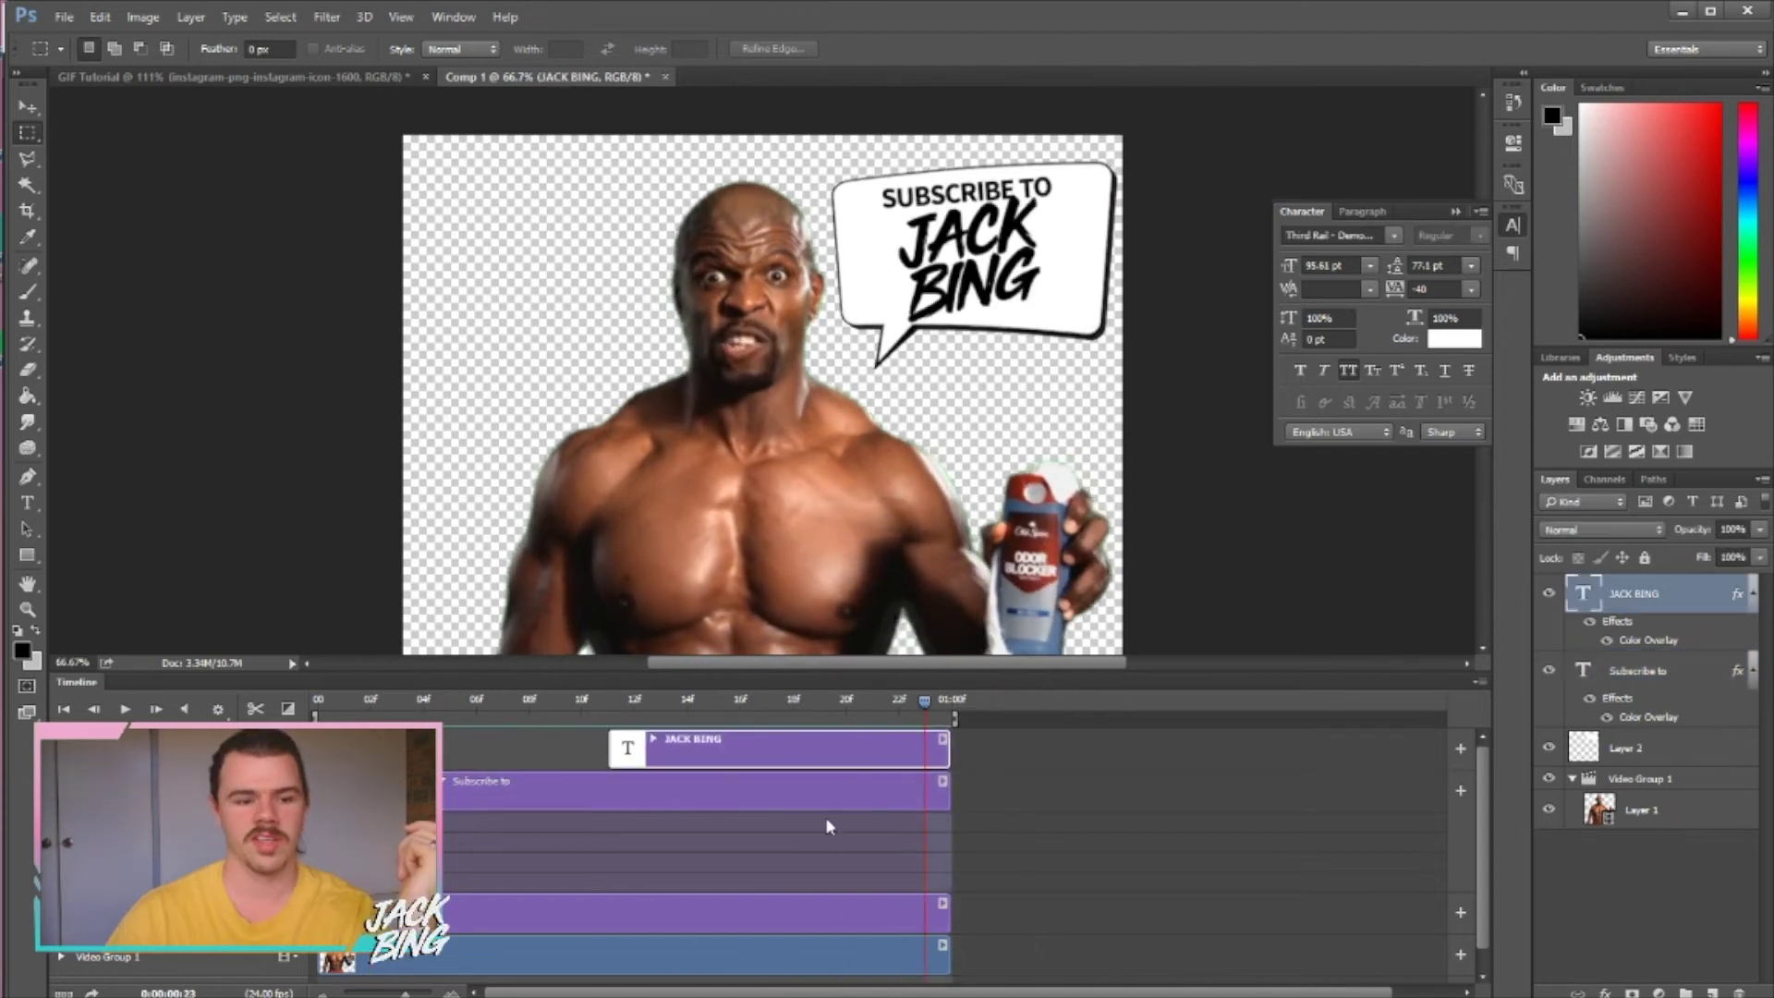
key("space")
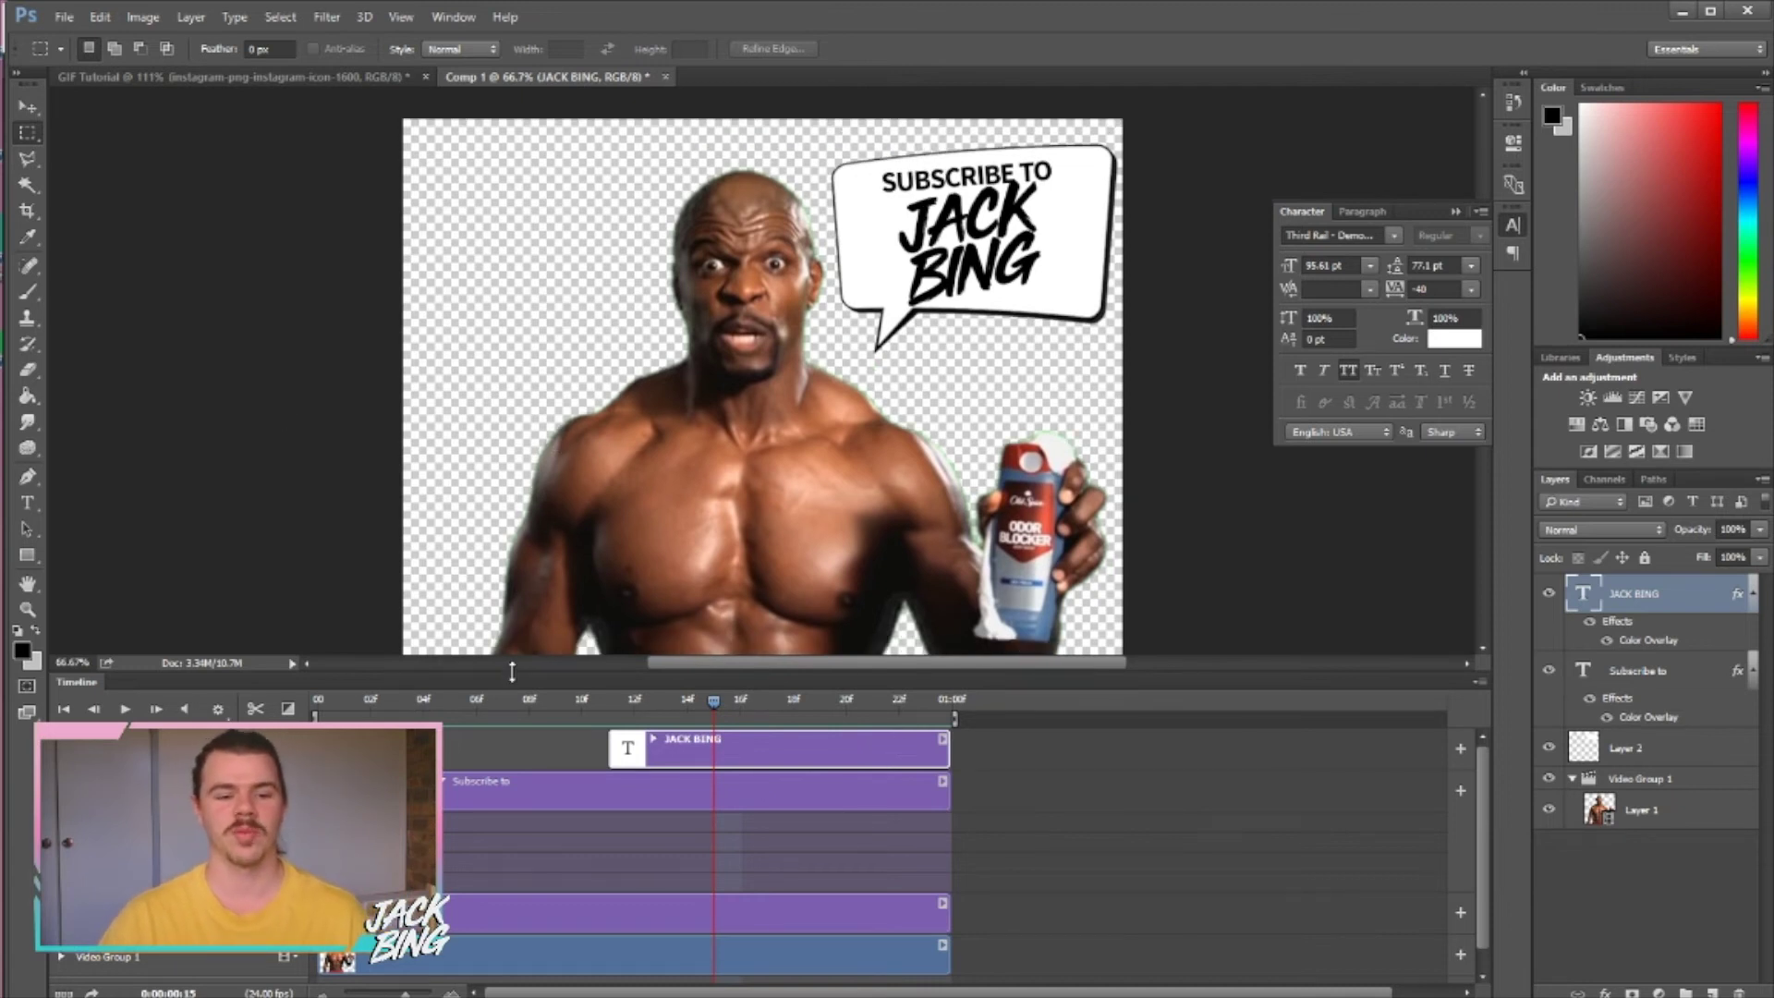
left_click_drag(512, 672, 511, 760)
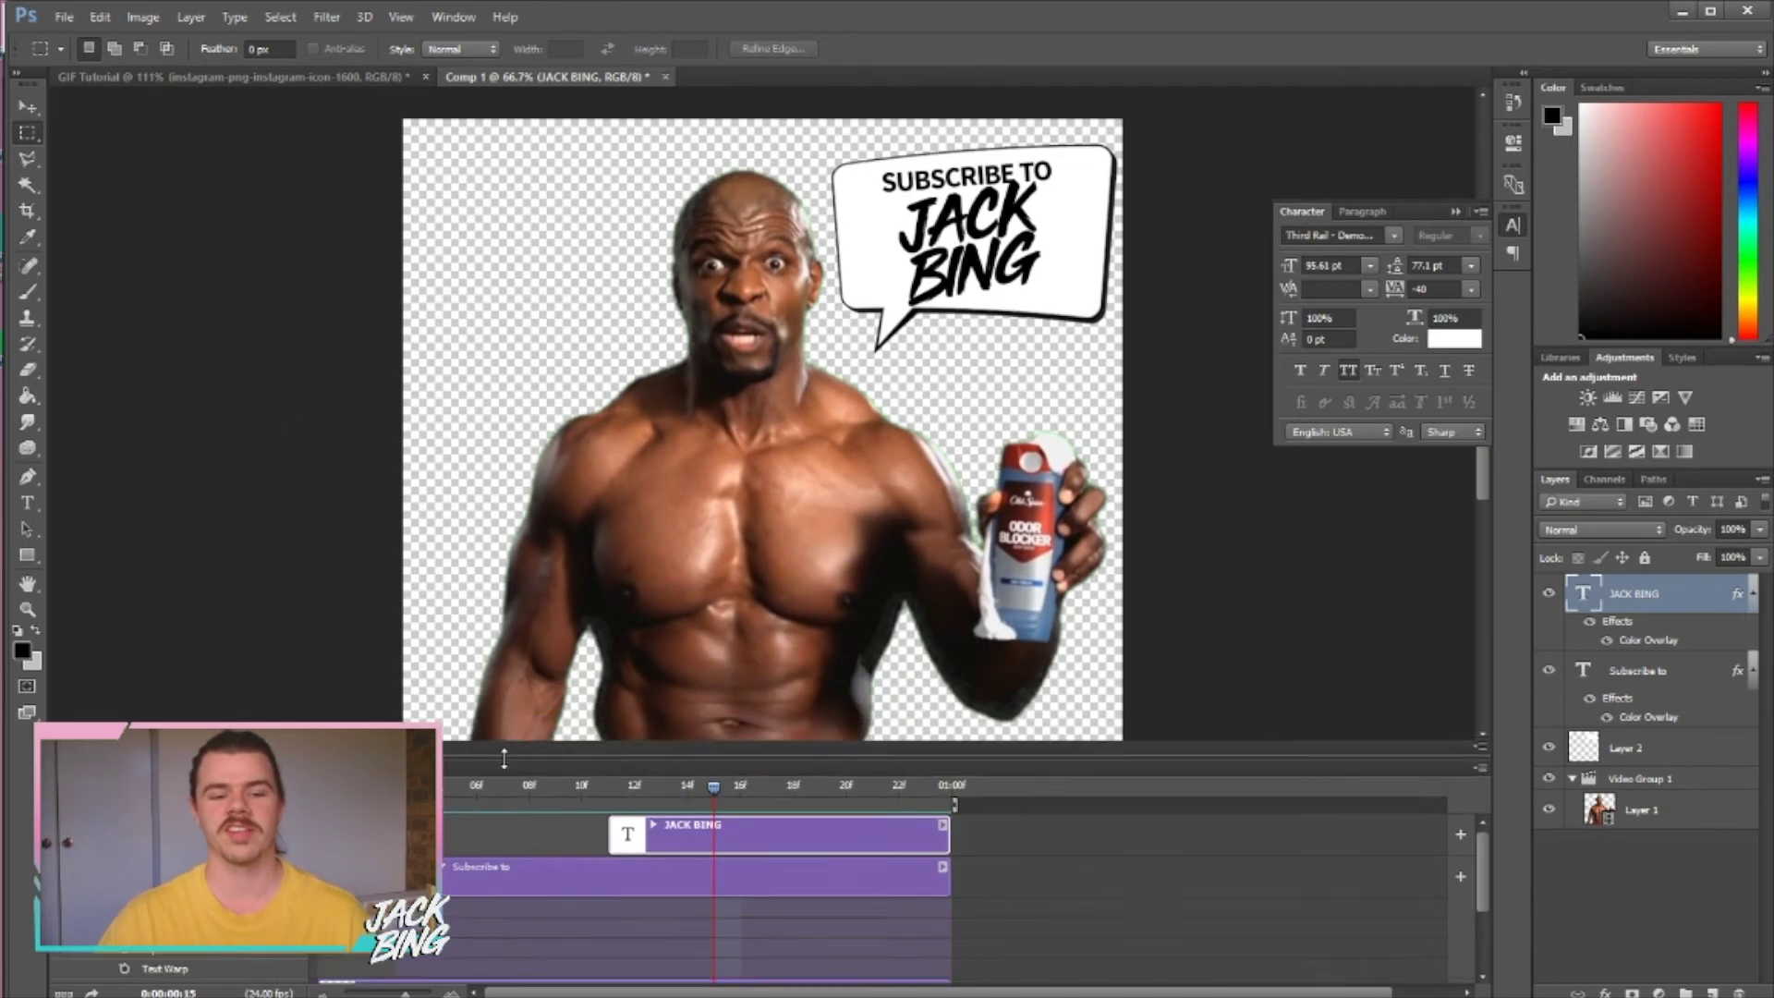
- Open Save for Web (Legacy) from File > Export and zoom the preview out to fit
left_click(65, 19)
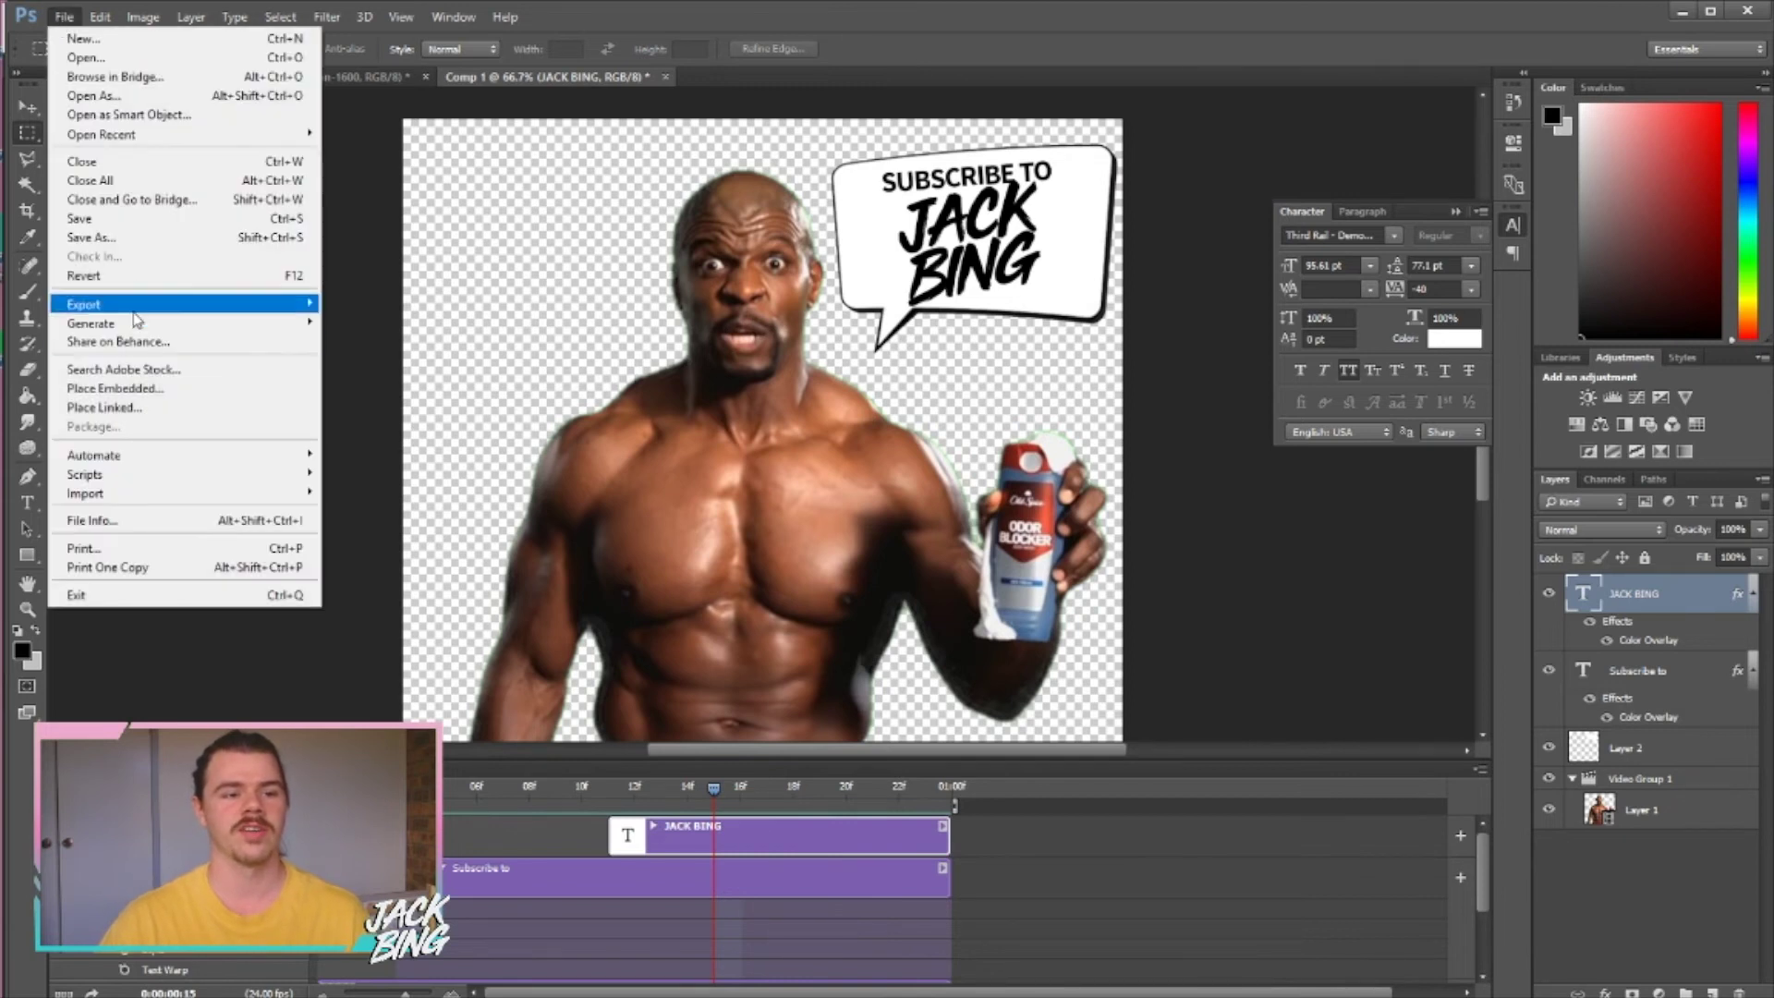
mouse_move(183, 313)
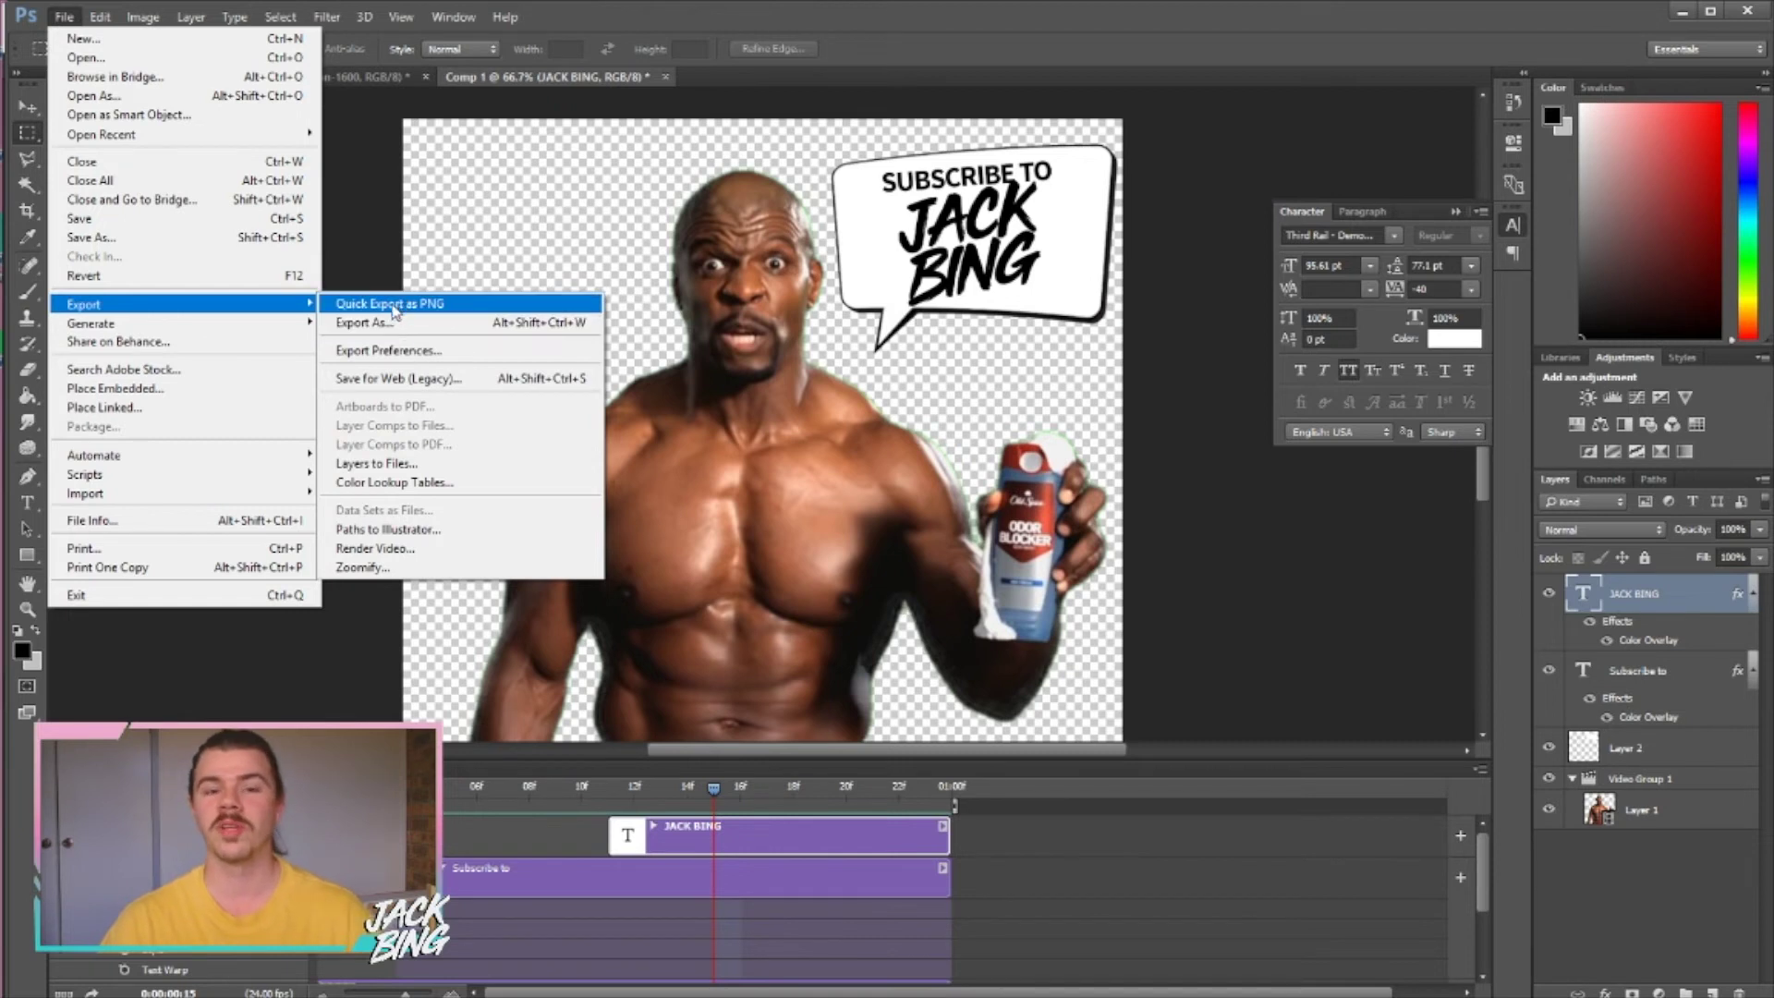
left_click(404, 379)
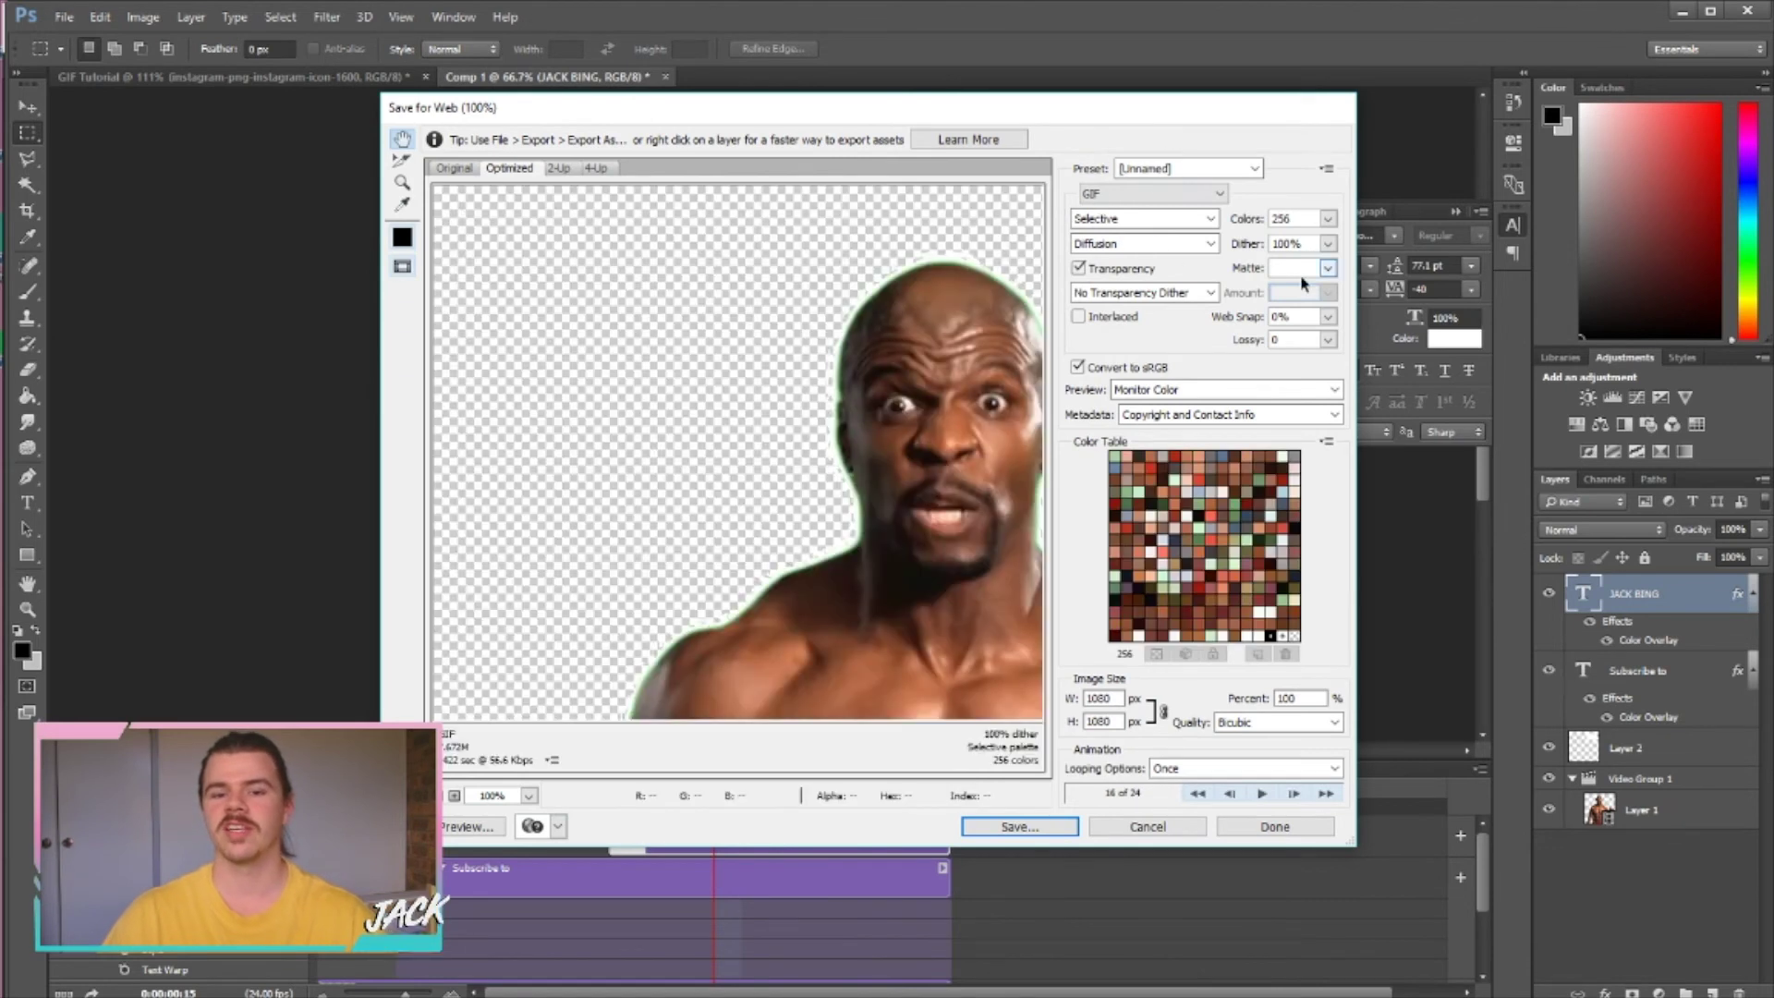
left_click(454, 795)
left_click(453, 795)
left_click(454, 794)
- Keep GIF as the format, set Looping Options to Forever, and save the GIF
left_click(1123, 194)
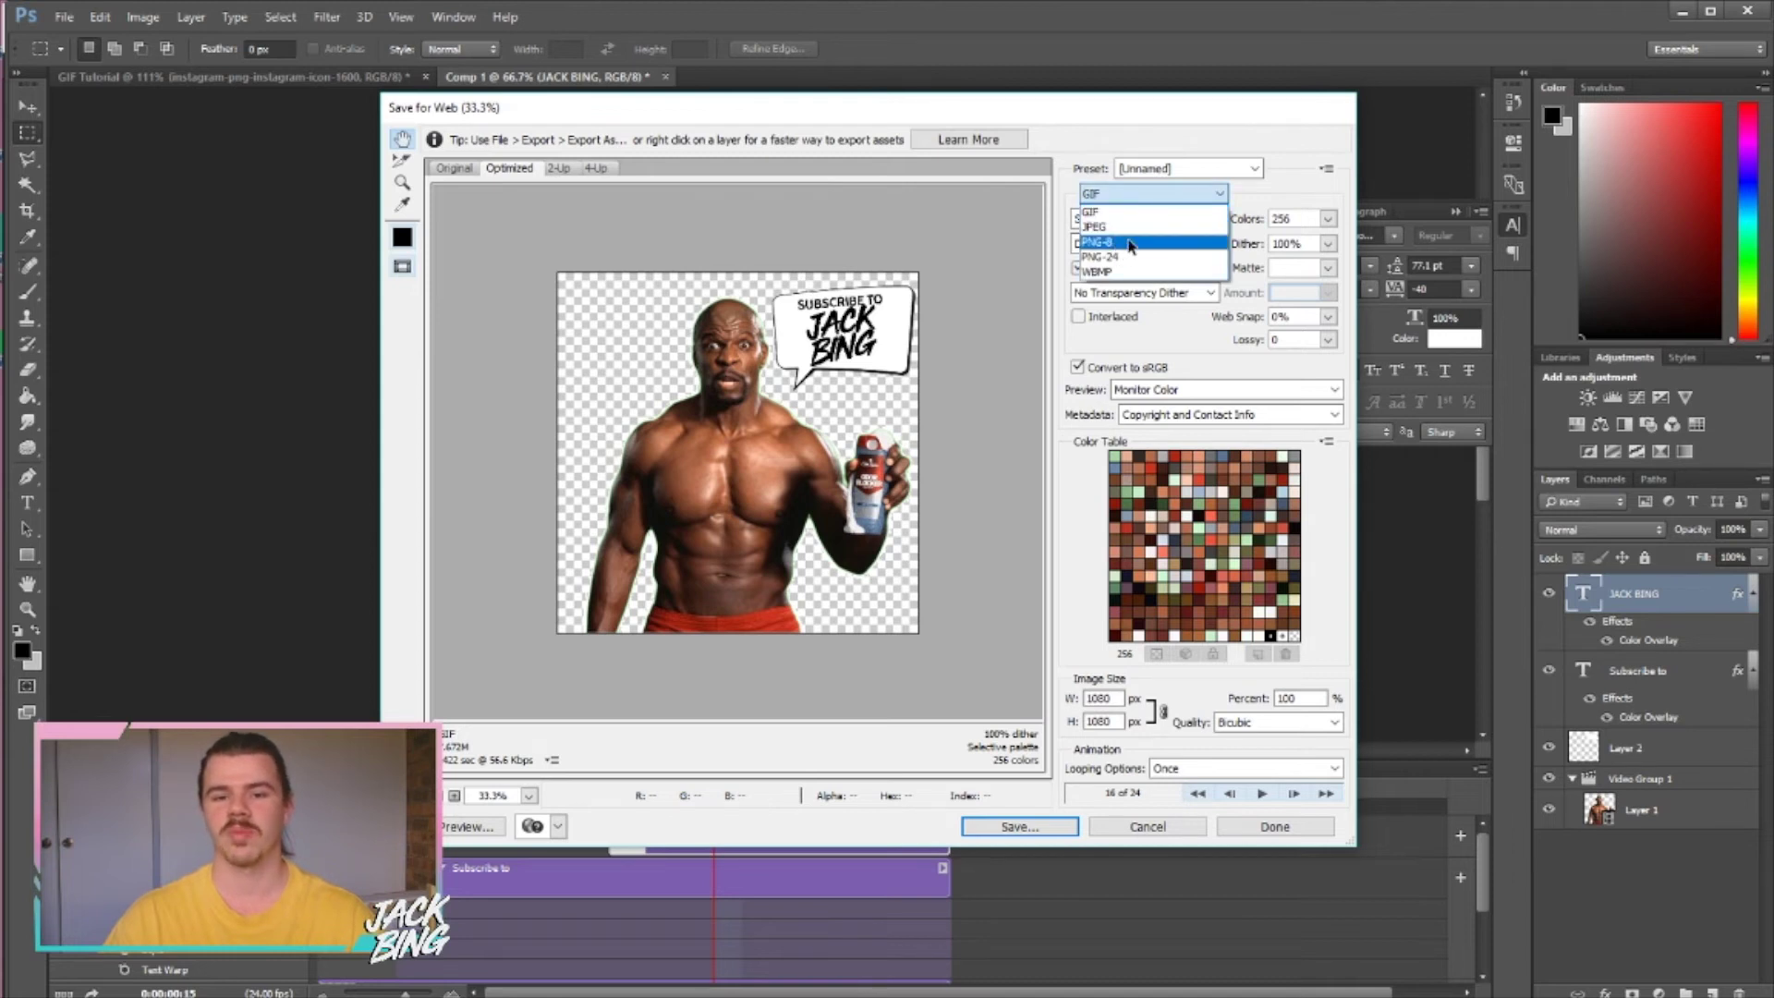
left_click(1113, 211)
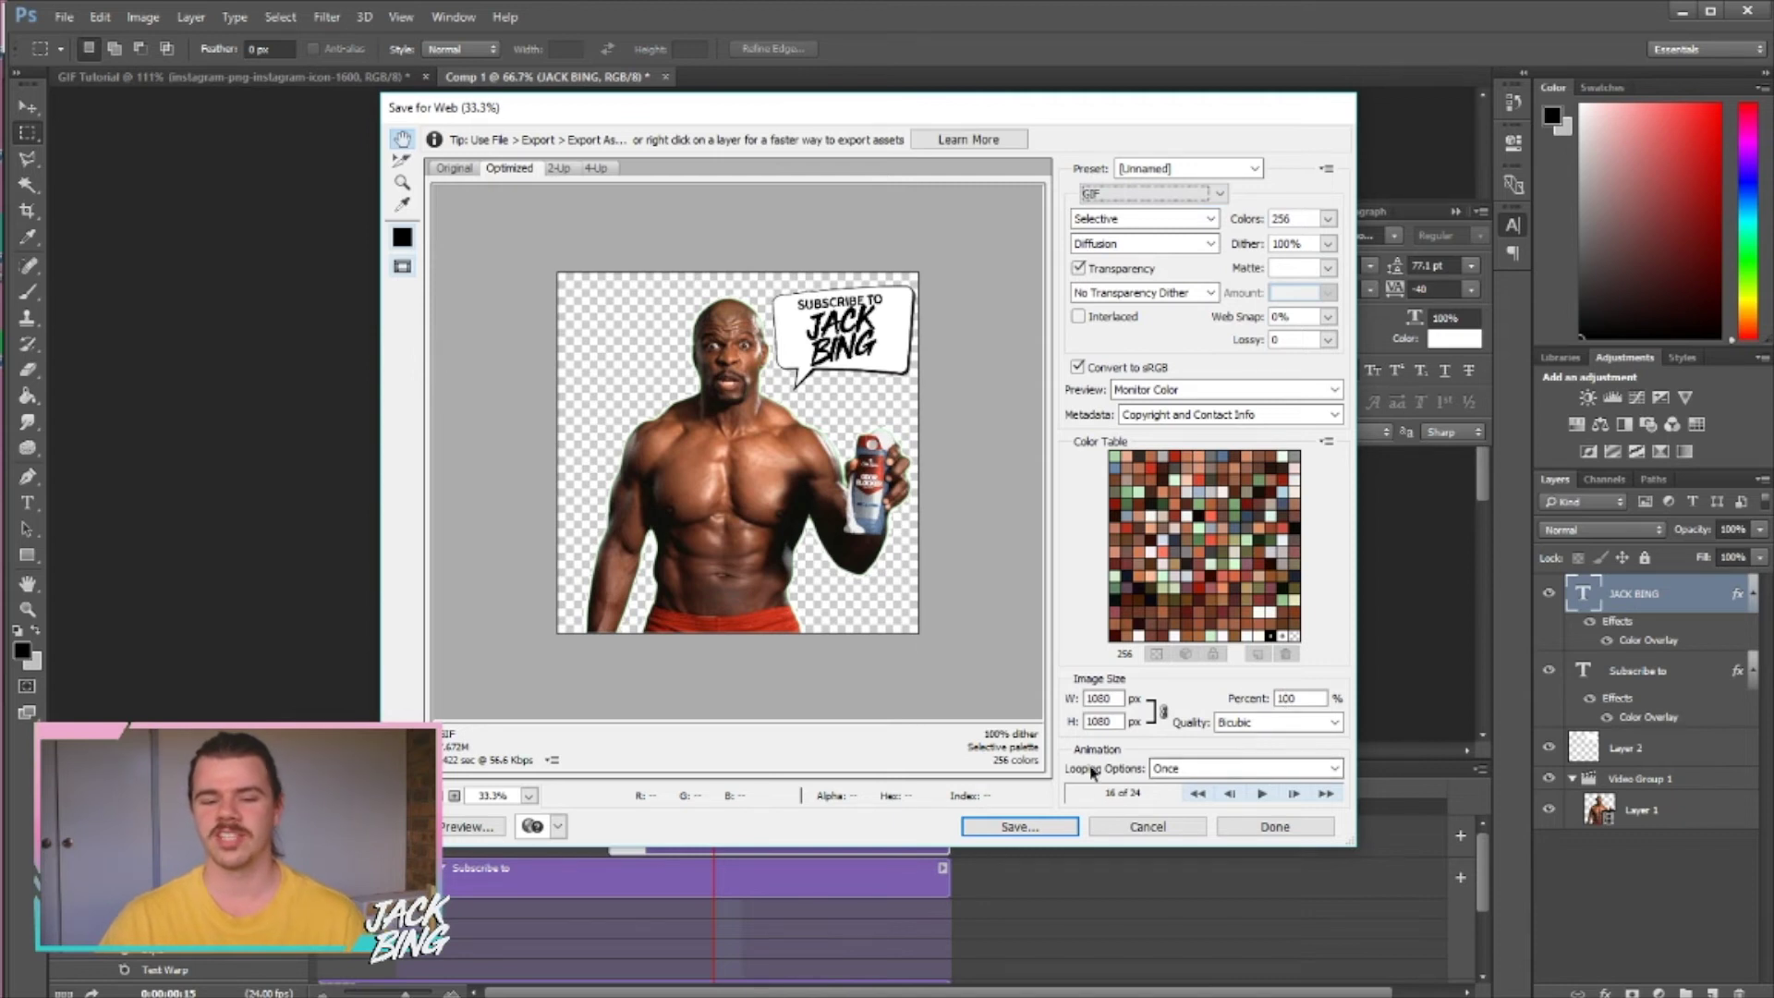
left_click(1182, 769)
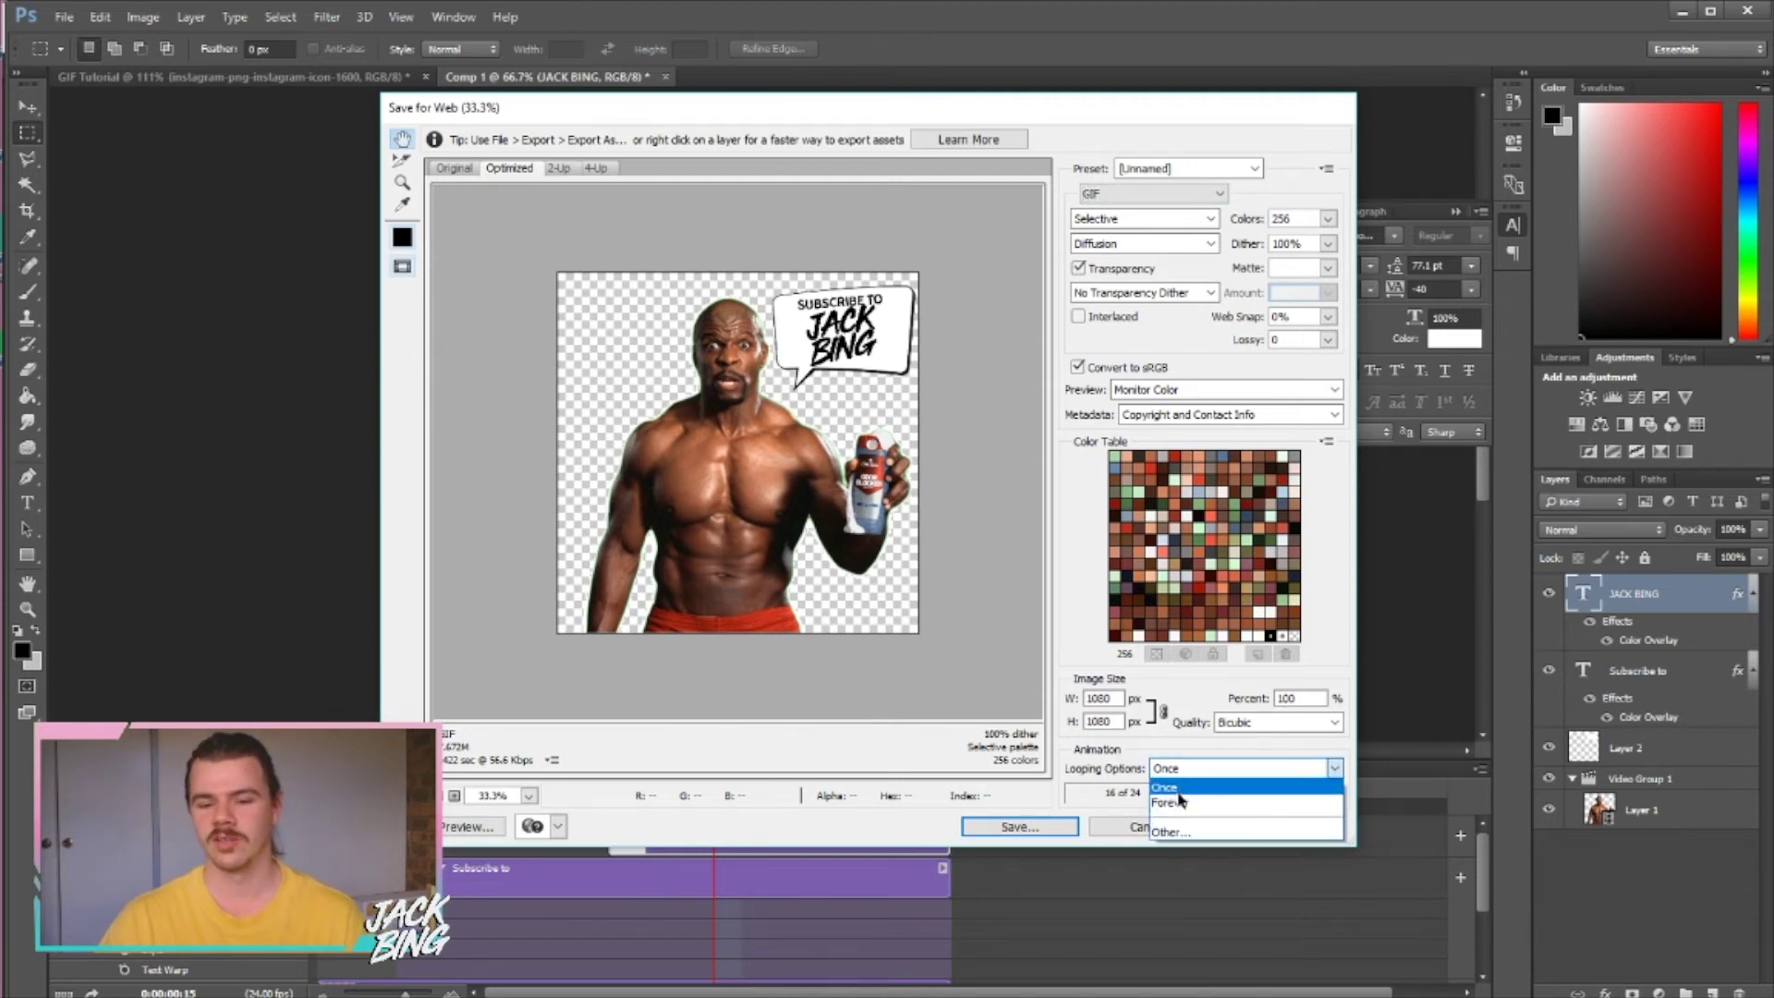
left_click(1175, 802)
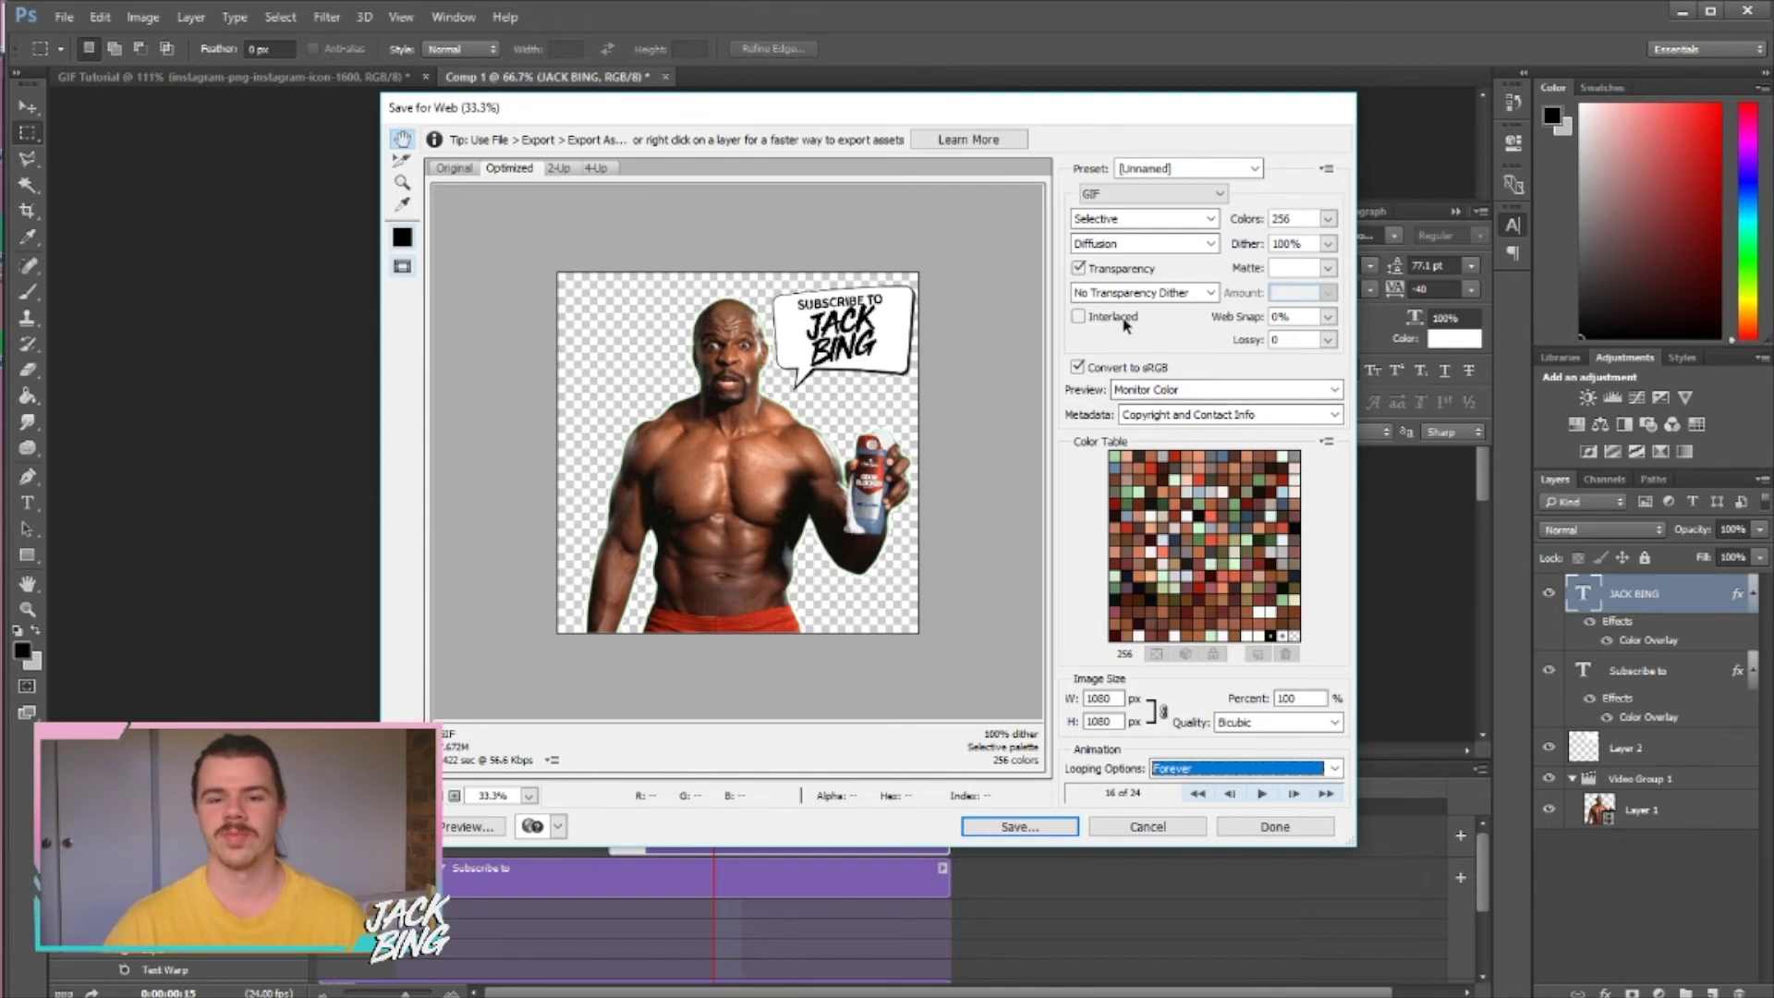
left_click(1037, 830)
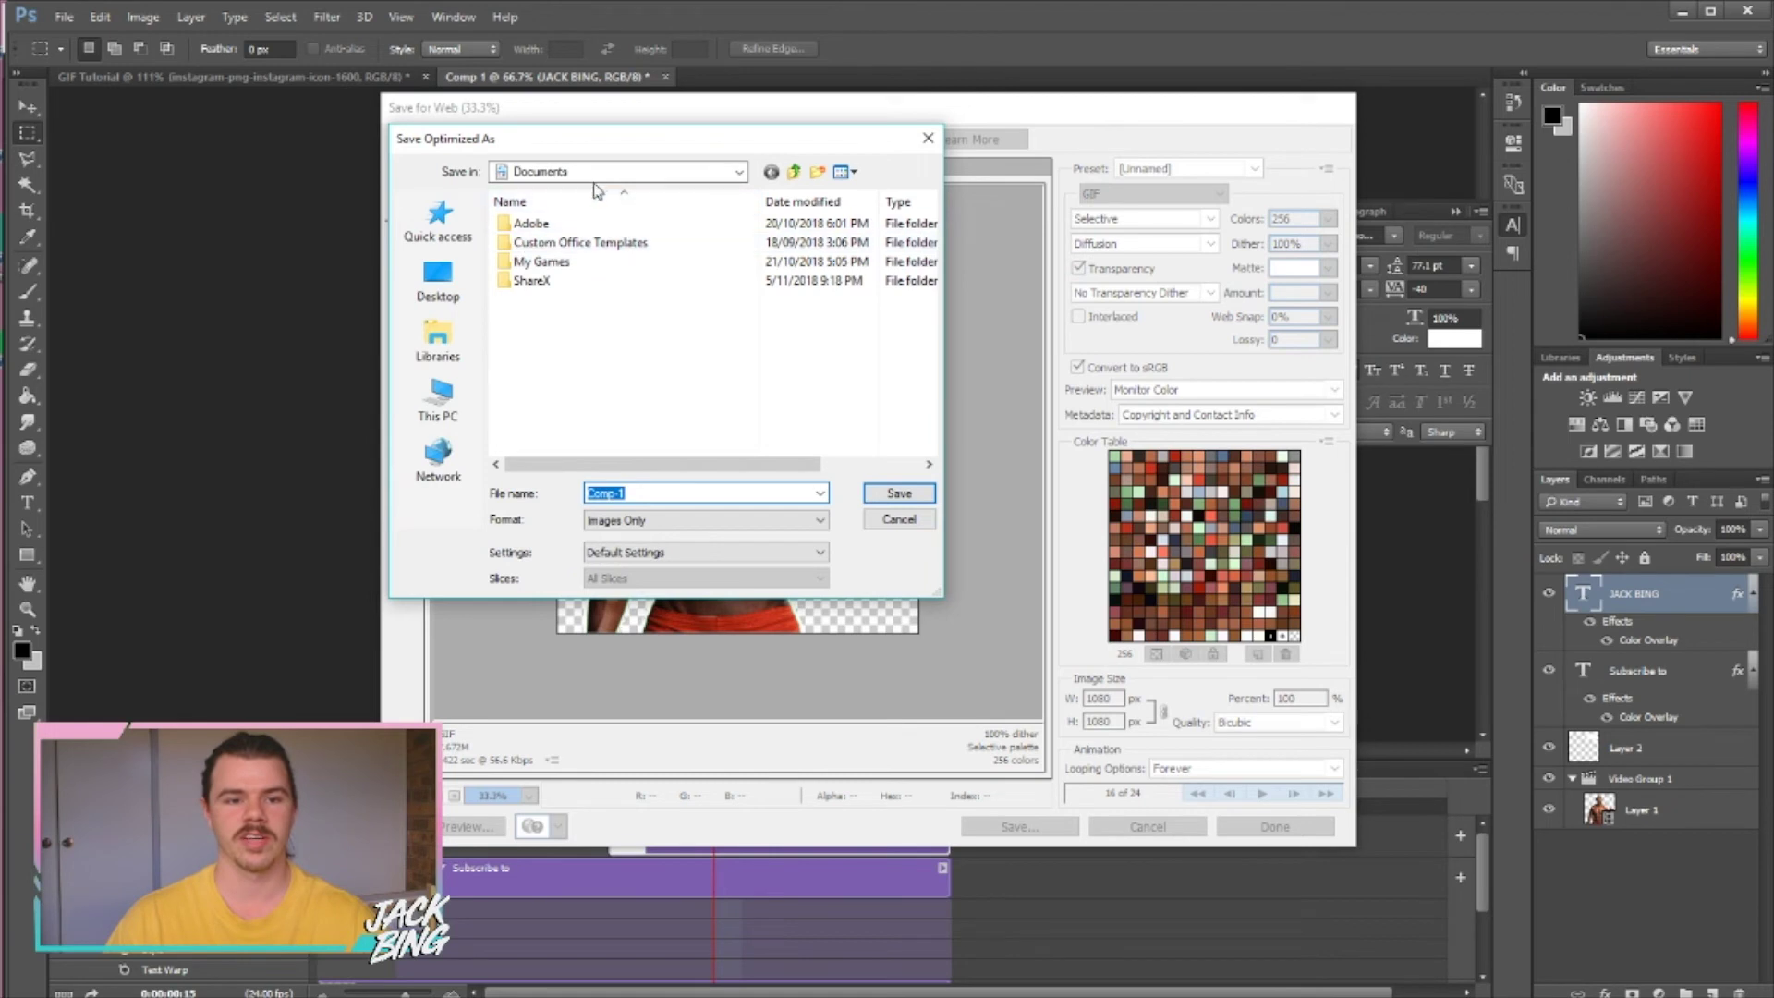
key("Return")
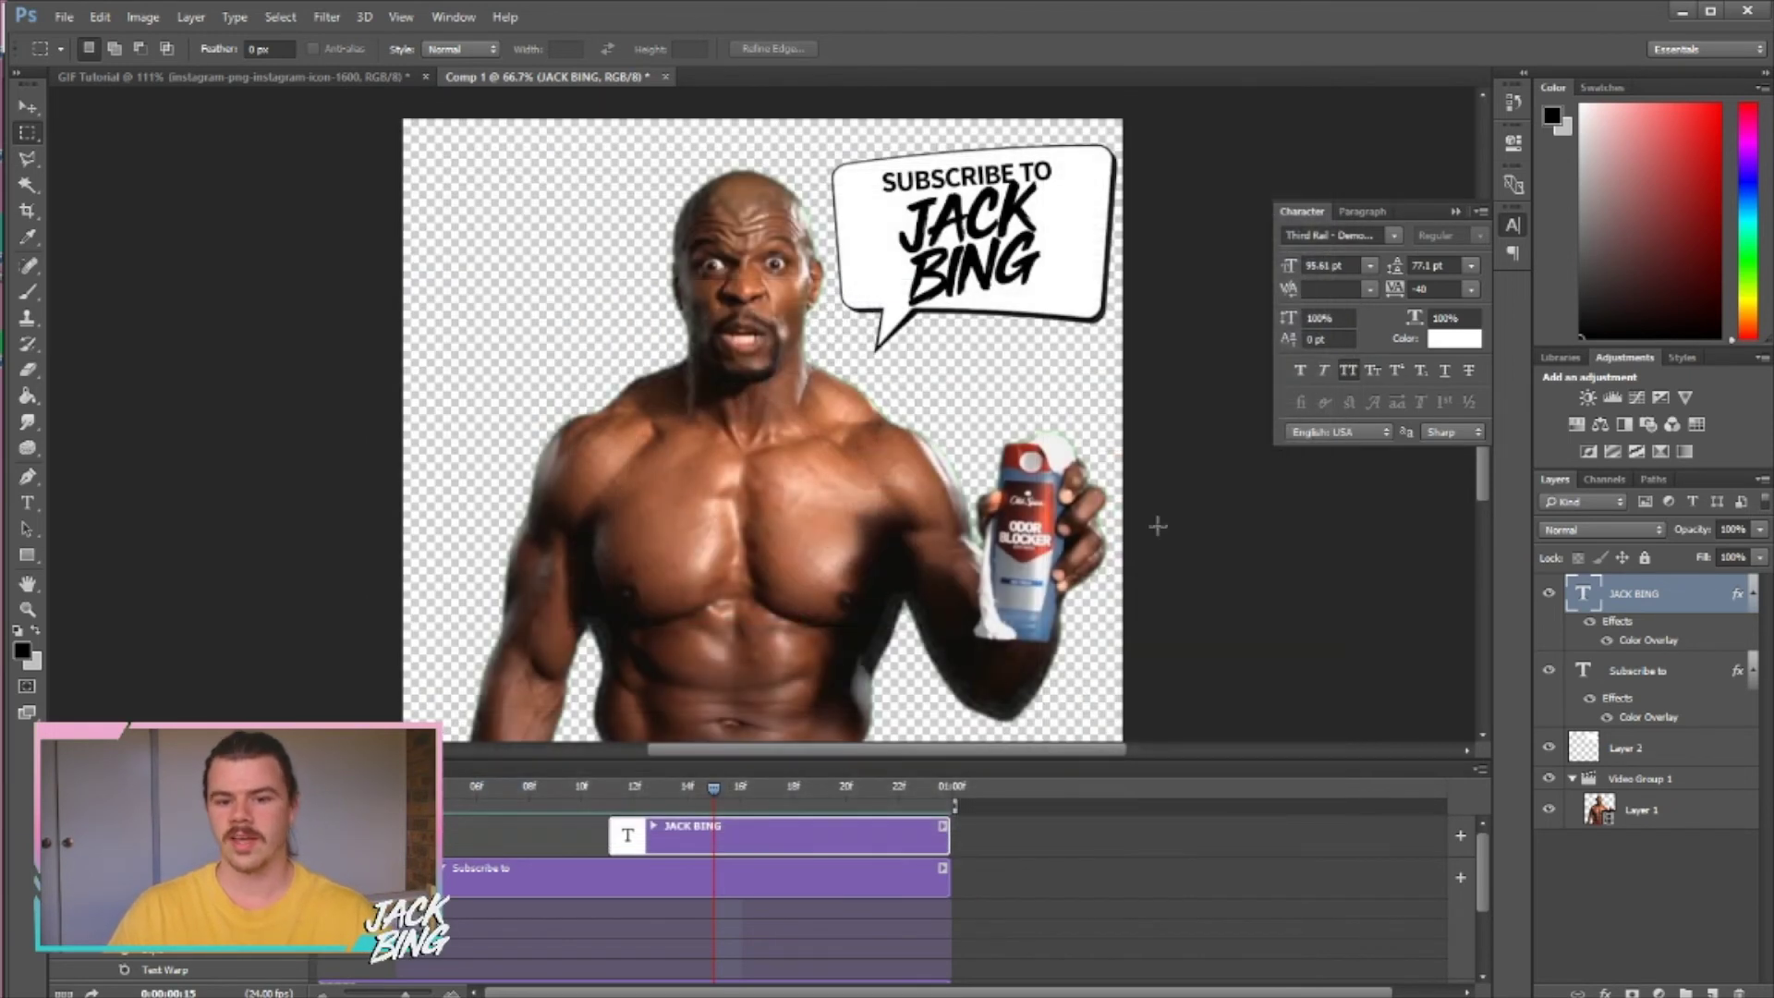
key("alt+Tab")
scroll(1201, 499, "down", 3)
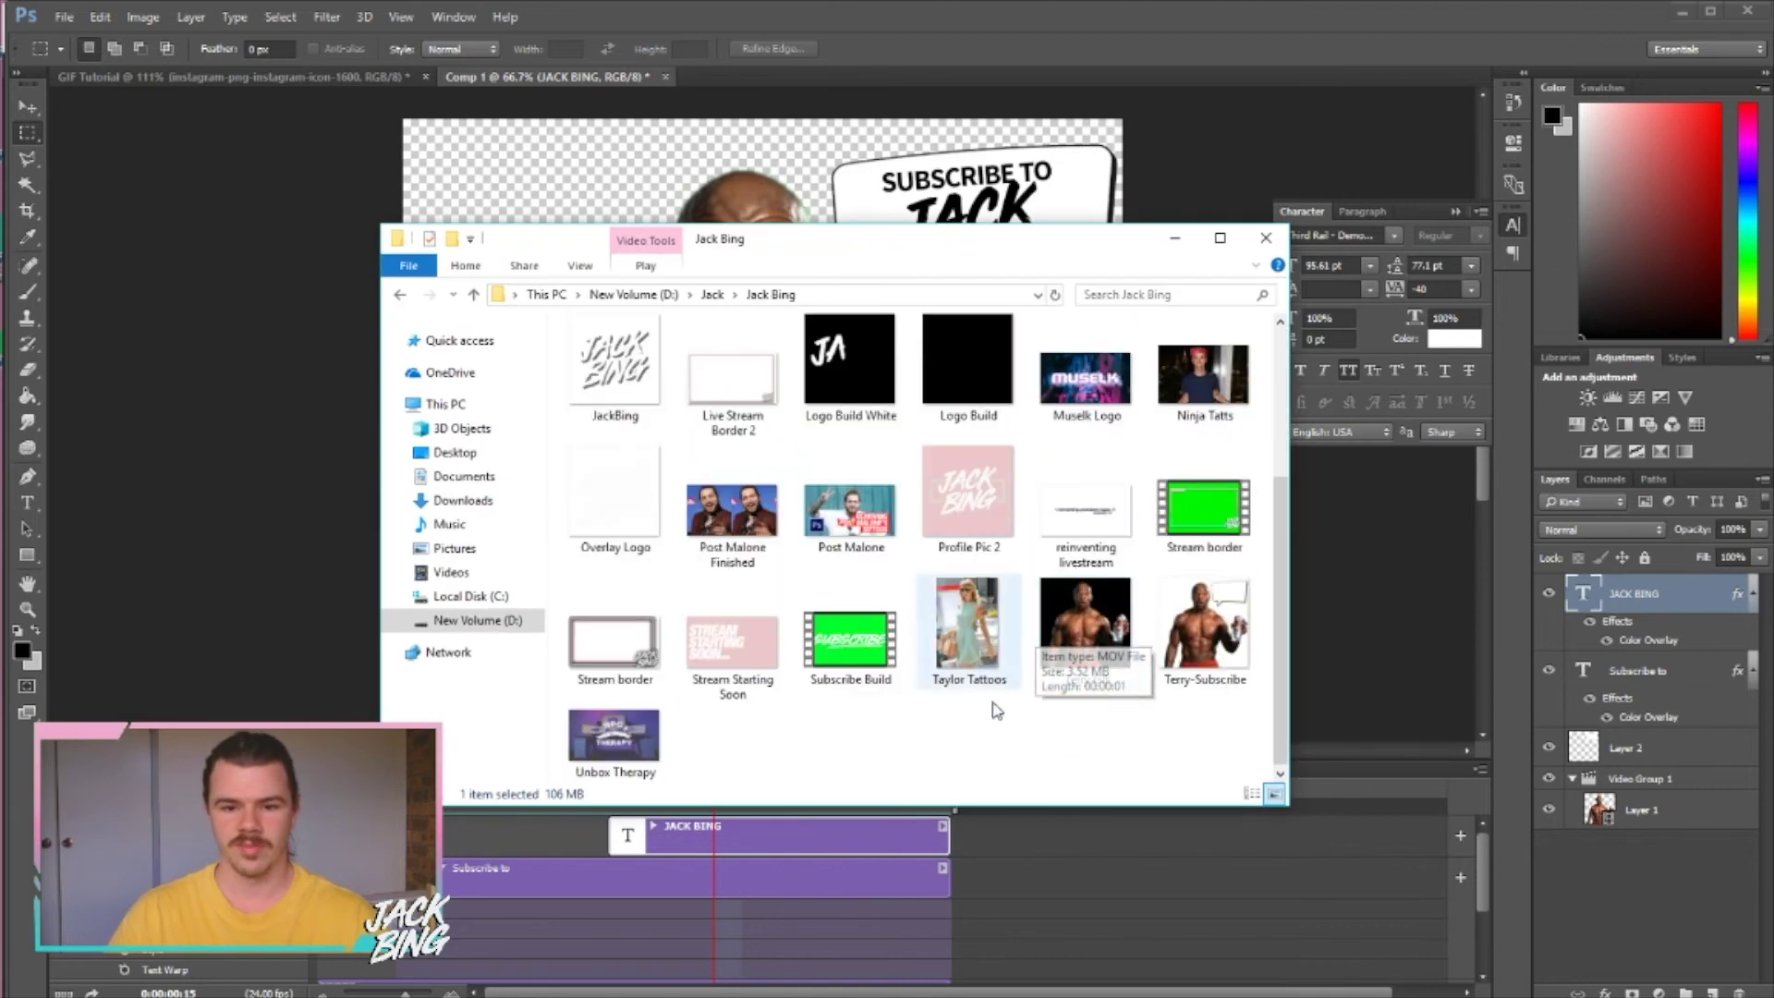
- Preview Terry-Subscribe in Photos, then close the viewer and the Jack Bing folder window
double_click(1201, 633)
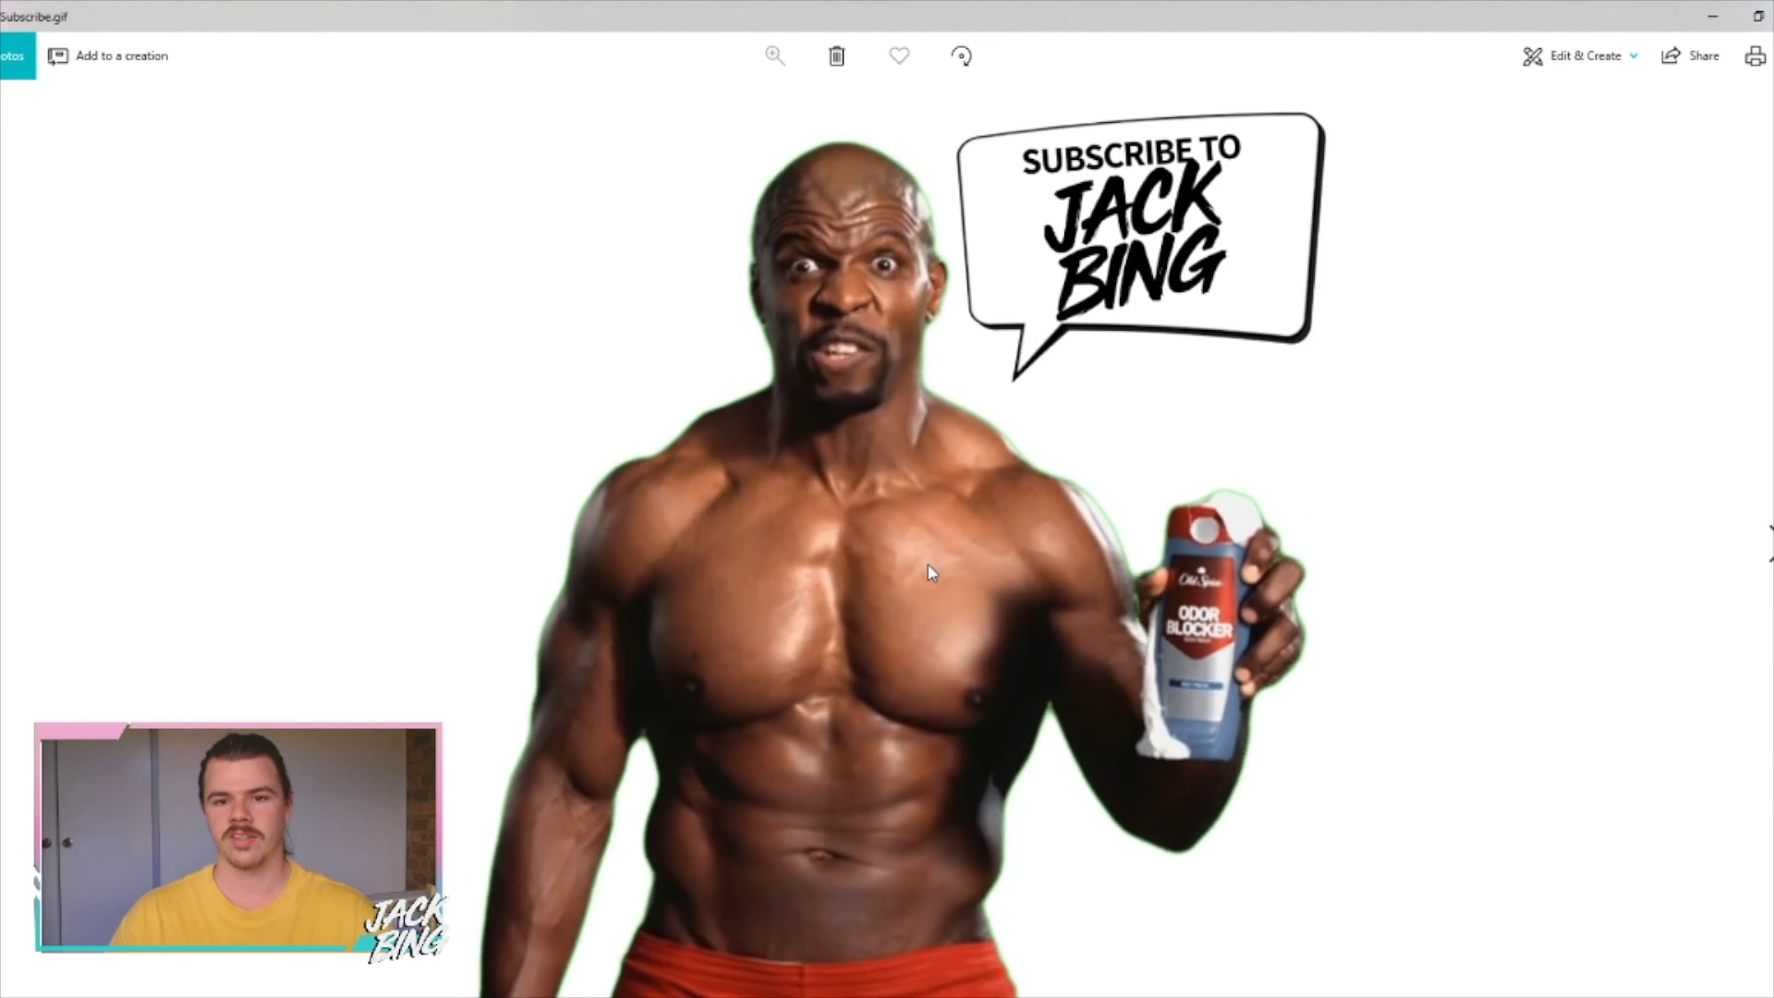
key("alt+F4")
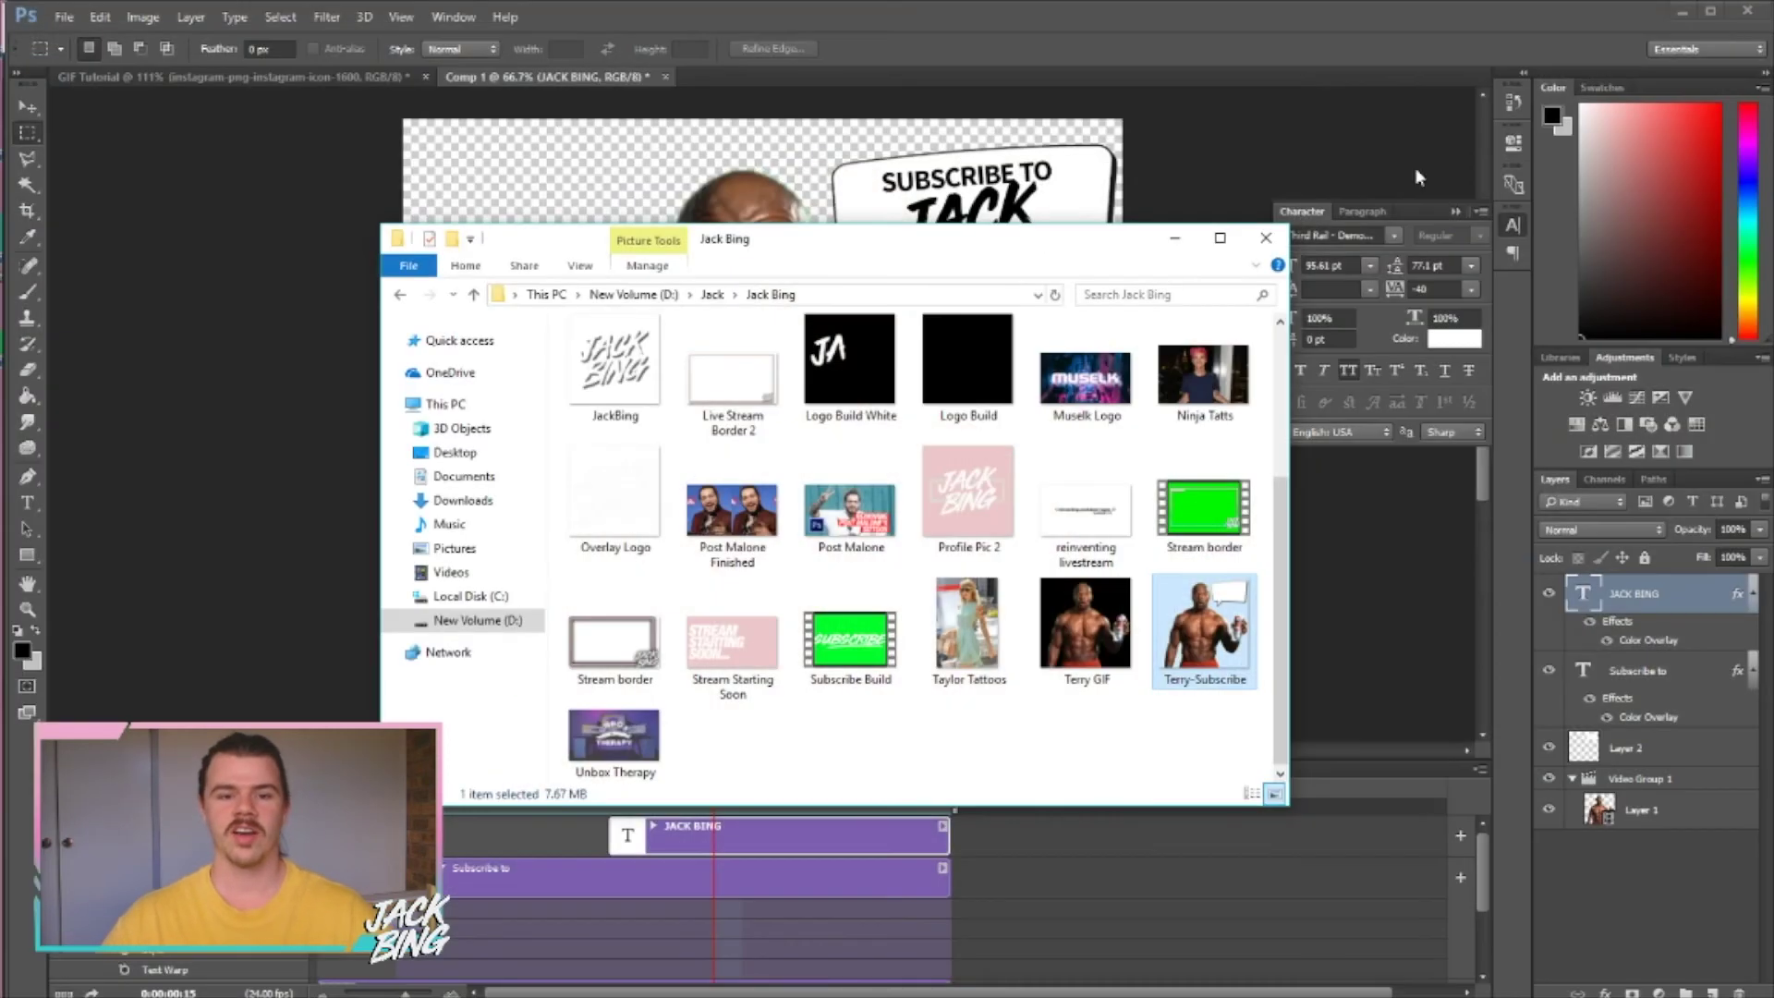
left_click(1266, 237)
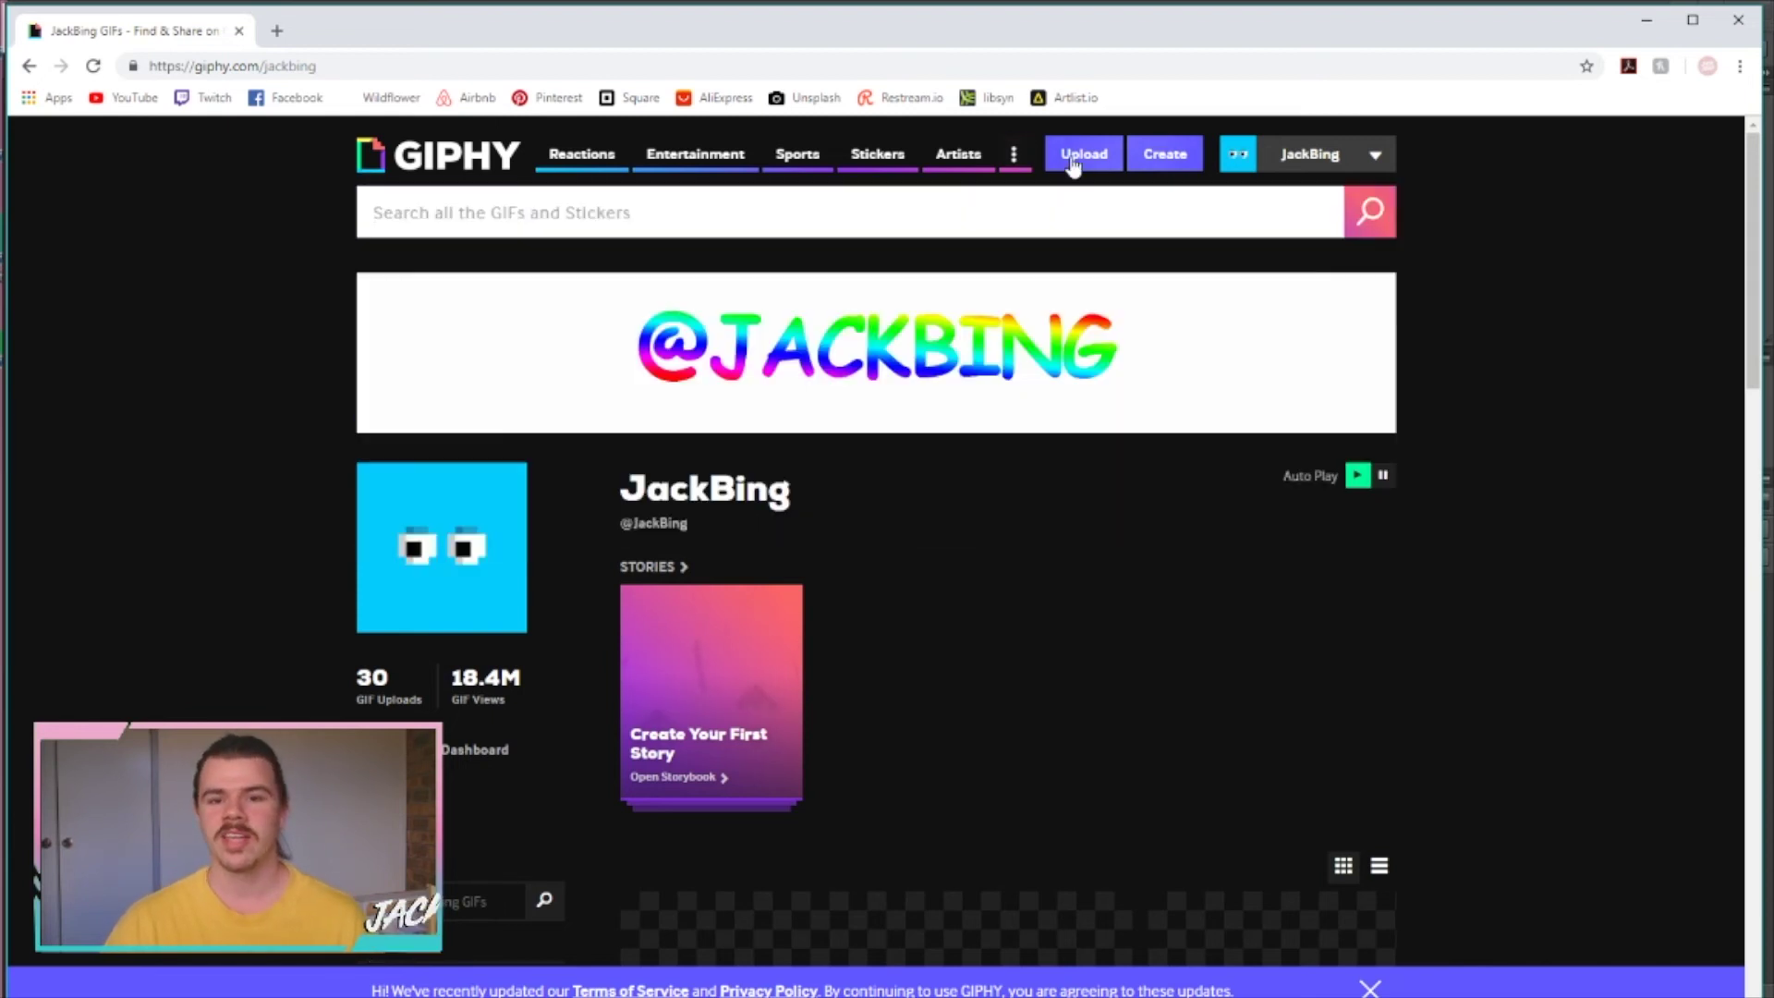
- Open Giphy's upload page and drag the Subscribe GIF from the folder onto it
left_click(1081, 169)
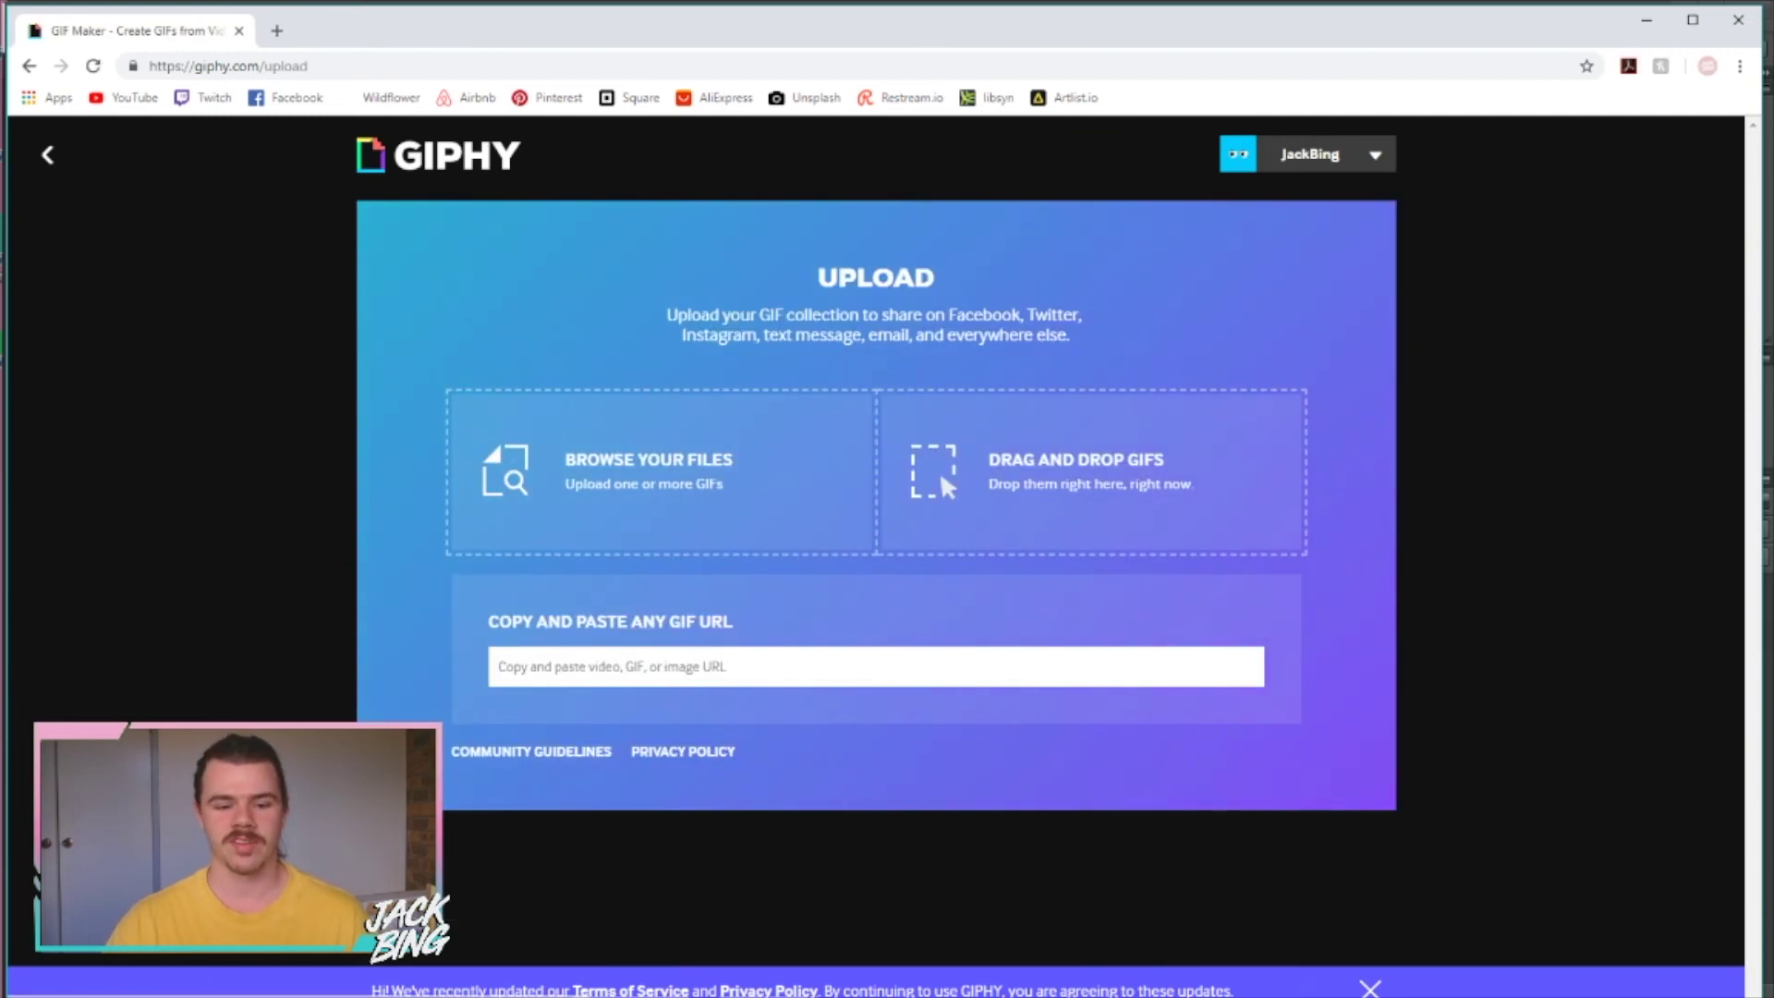
key("alt+Tab")
left_click_drag(1534, 730, 546, 486)
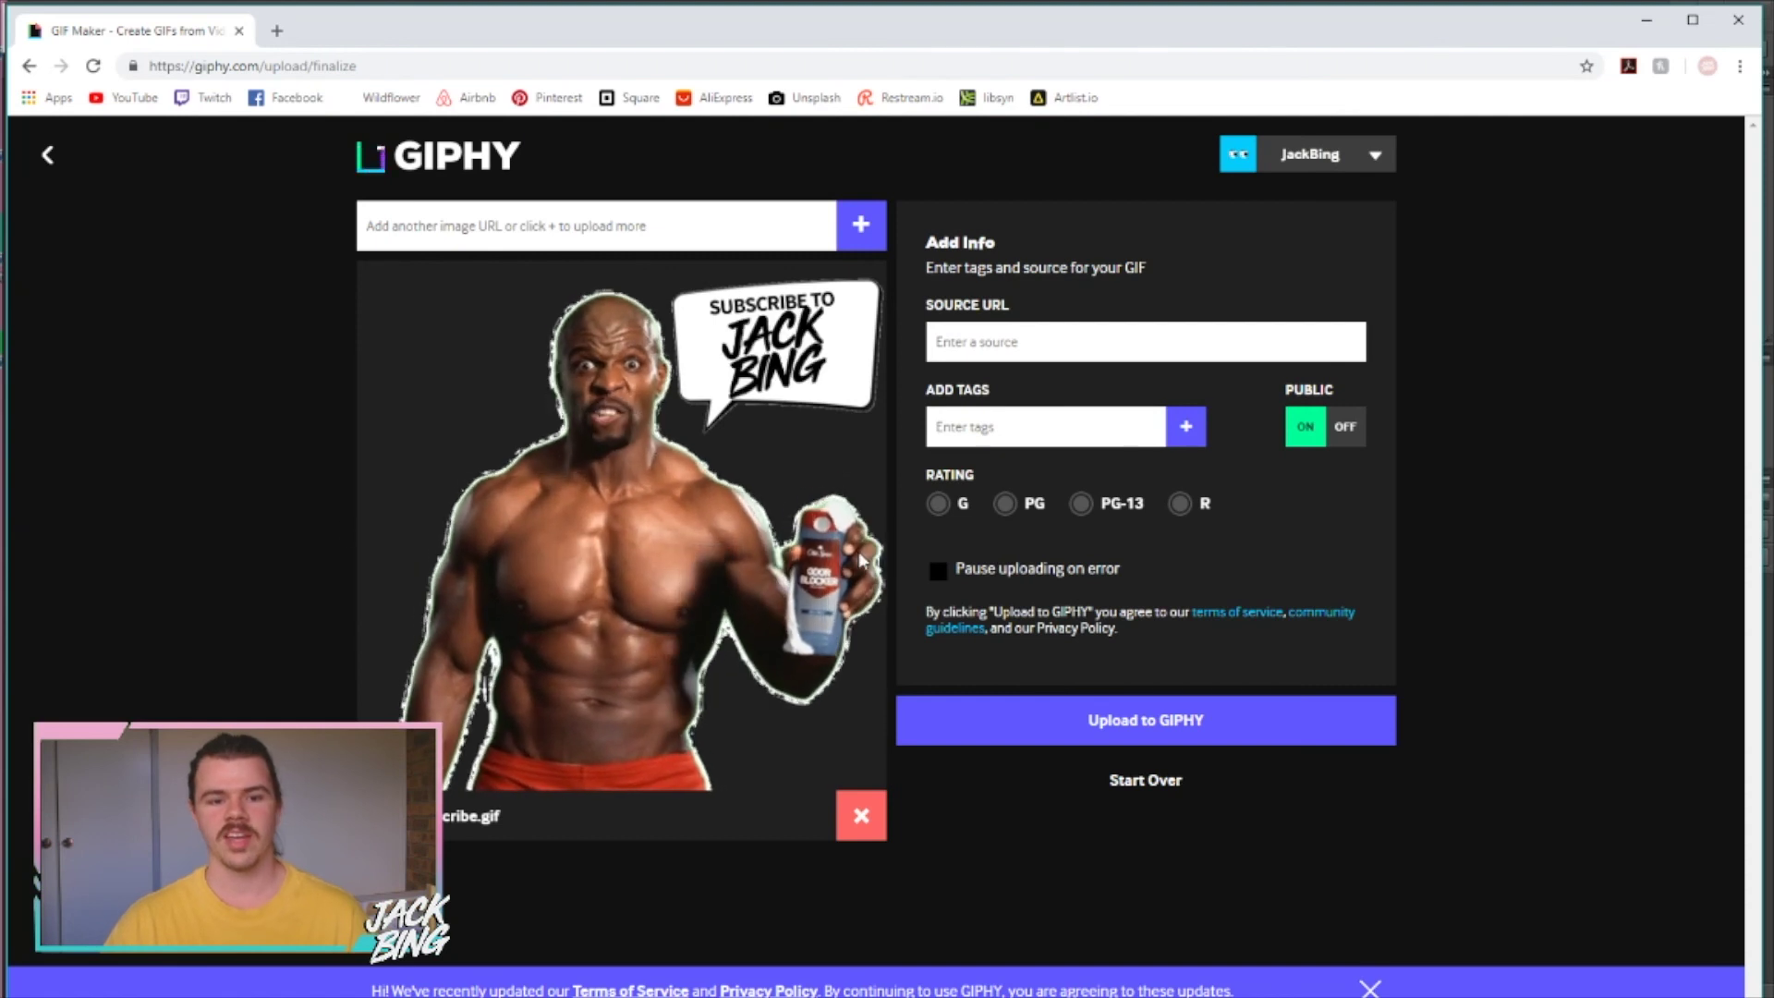
- Rate the GIF G and add the tags jack, bing and jackbing
left_click(939, 505)
left_click(981, 438)
type("jack")
key("Return")
type("bing")
key("Return")
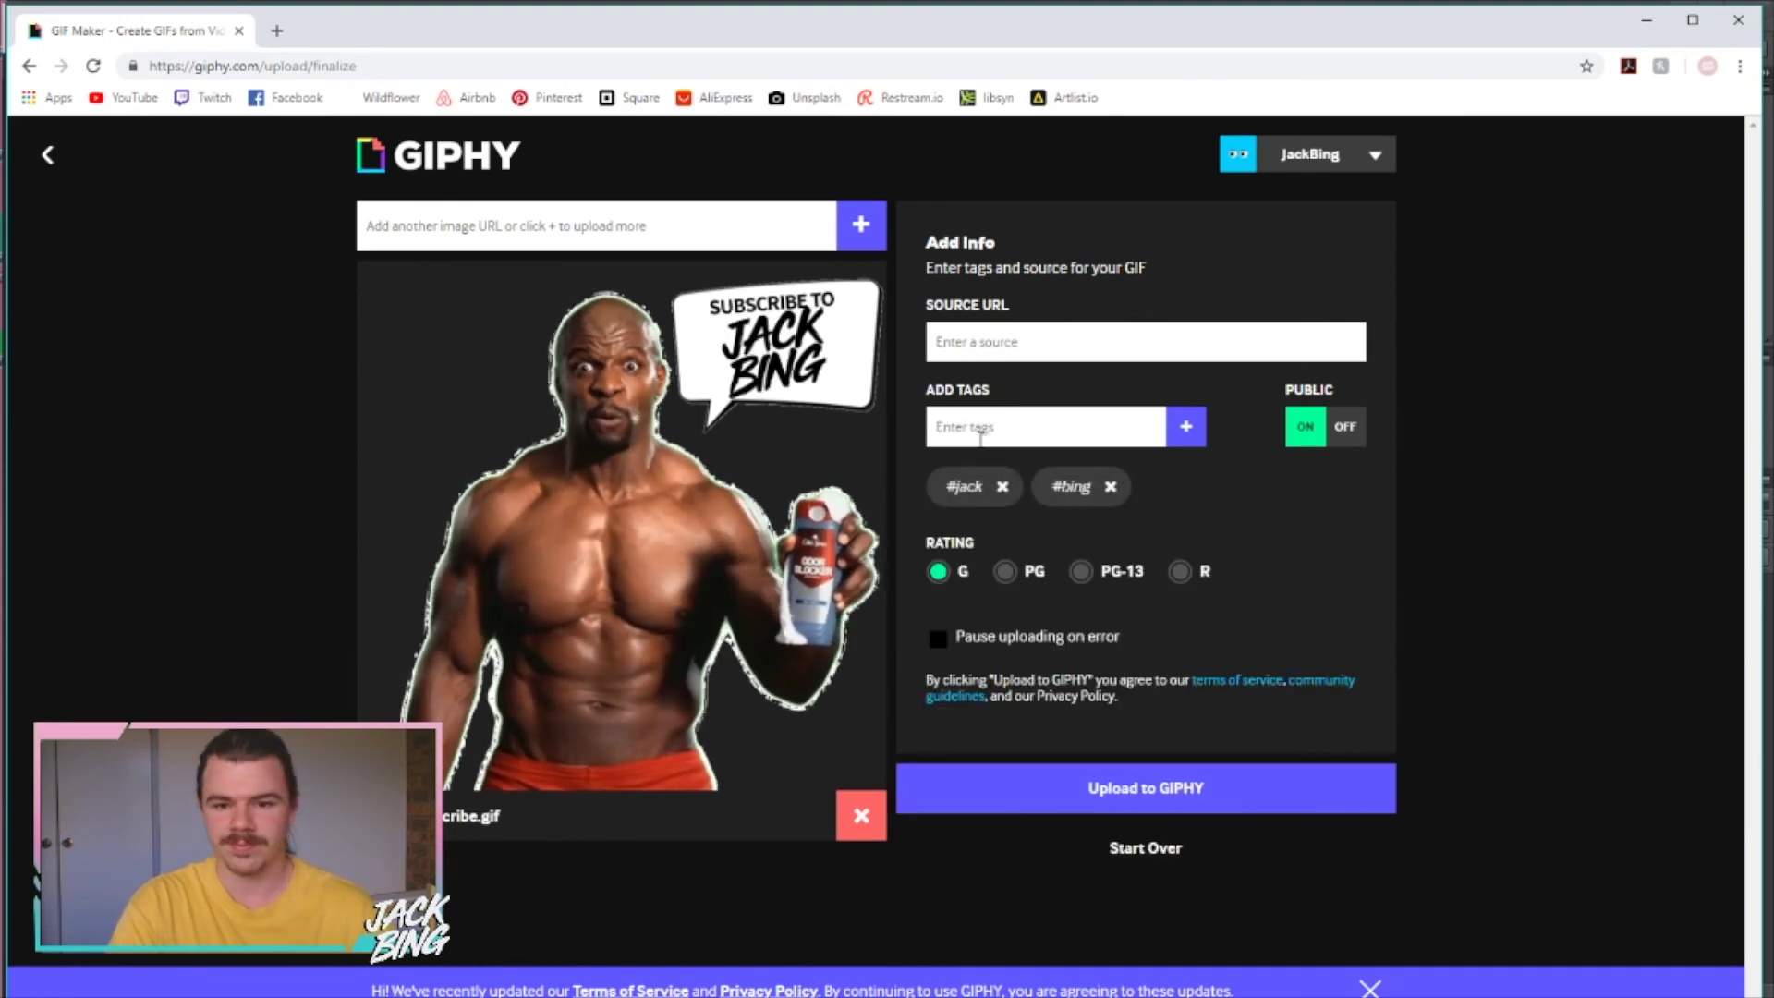
type("jackbing")
key("Return")
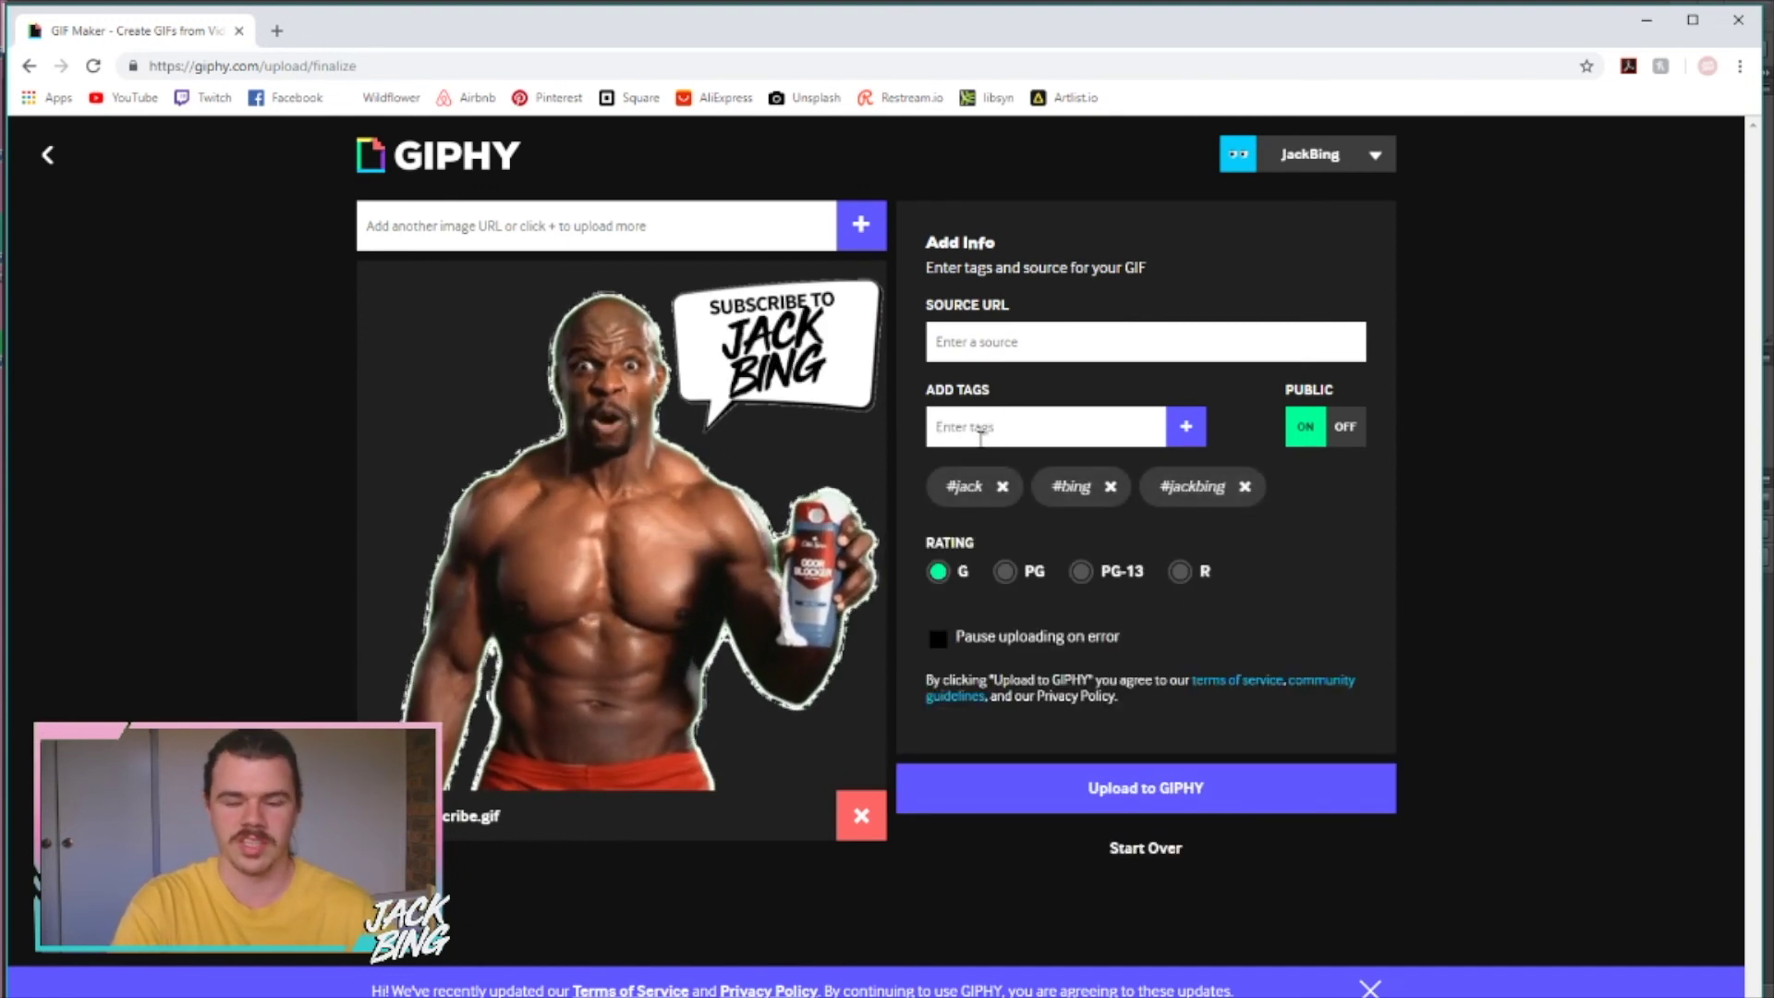
- Add the tags terry, crews, subscribe and youtube, then upload the GIF to Giphy
type("y")
key("Return")
type("crews")
key("Return")
type("subscribe")
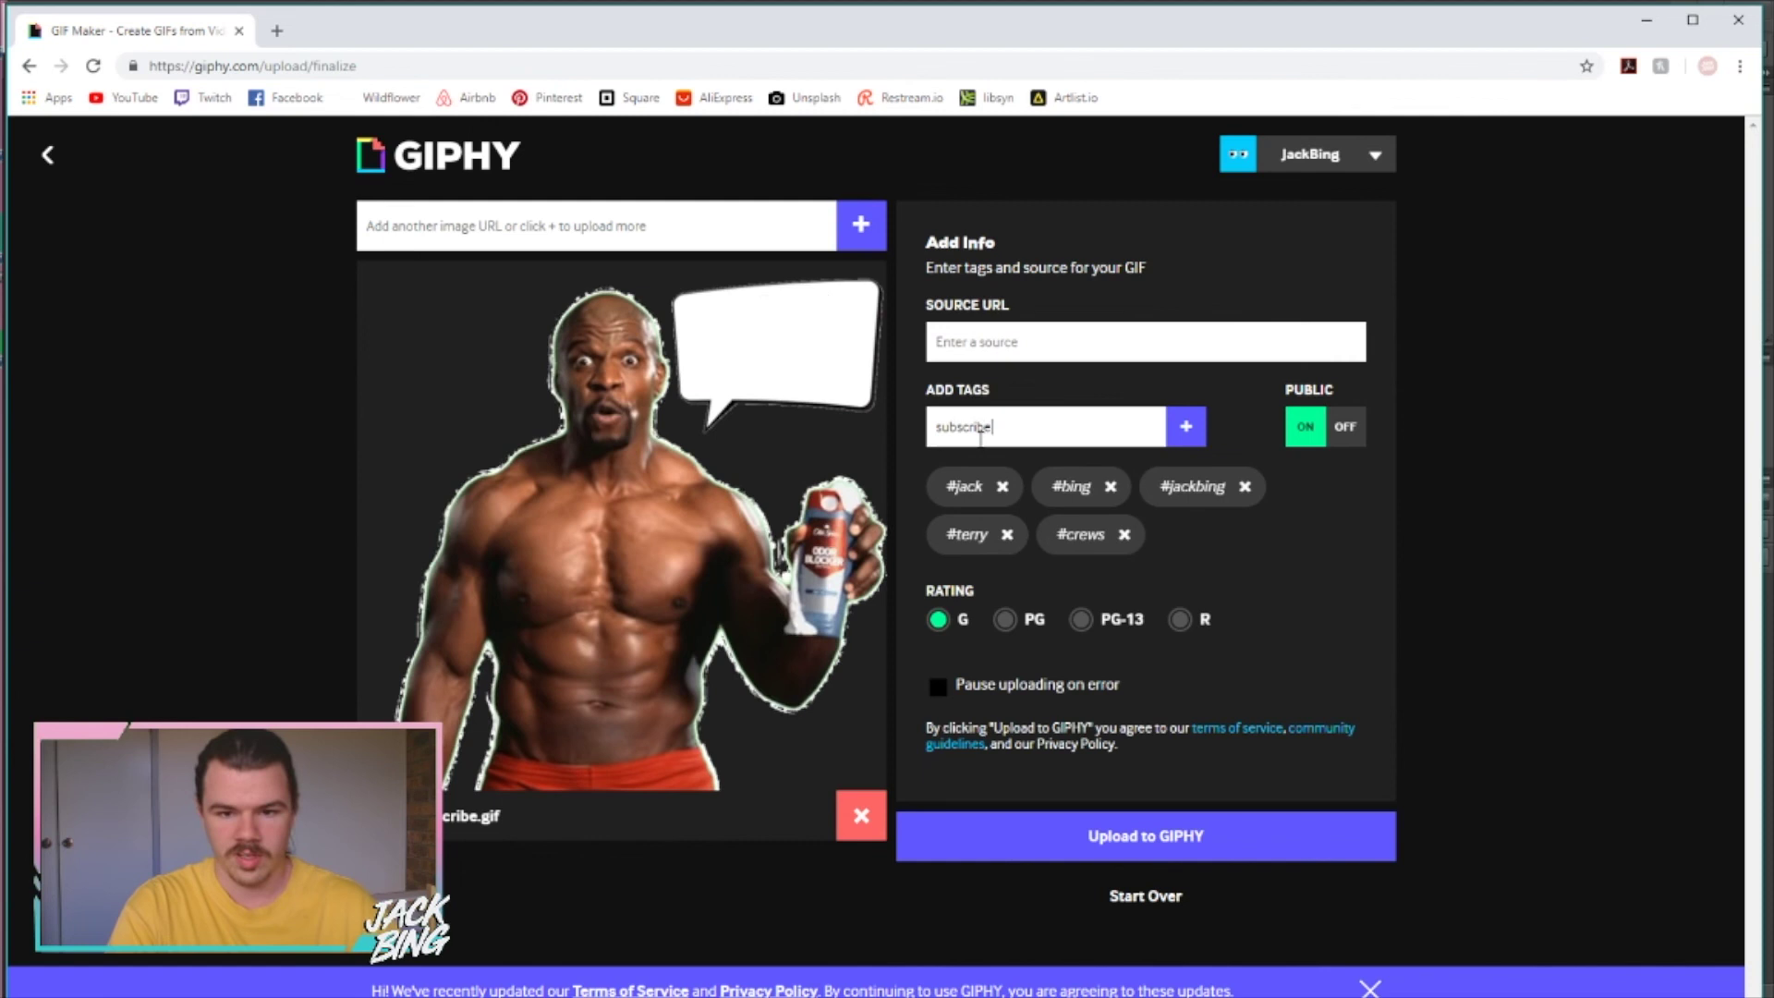
key("Return")
type("youtube")
key("Return")
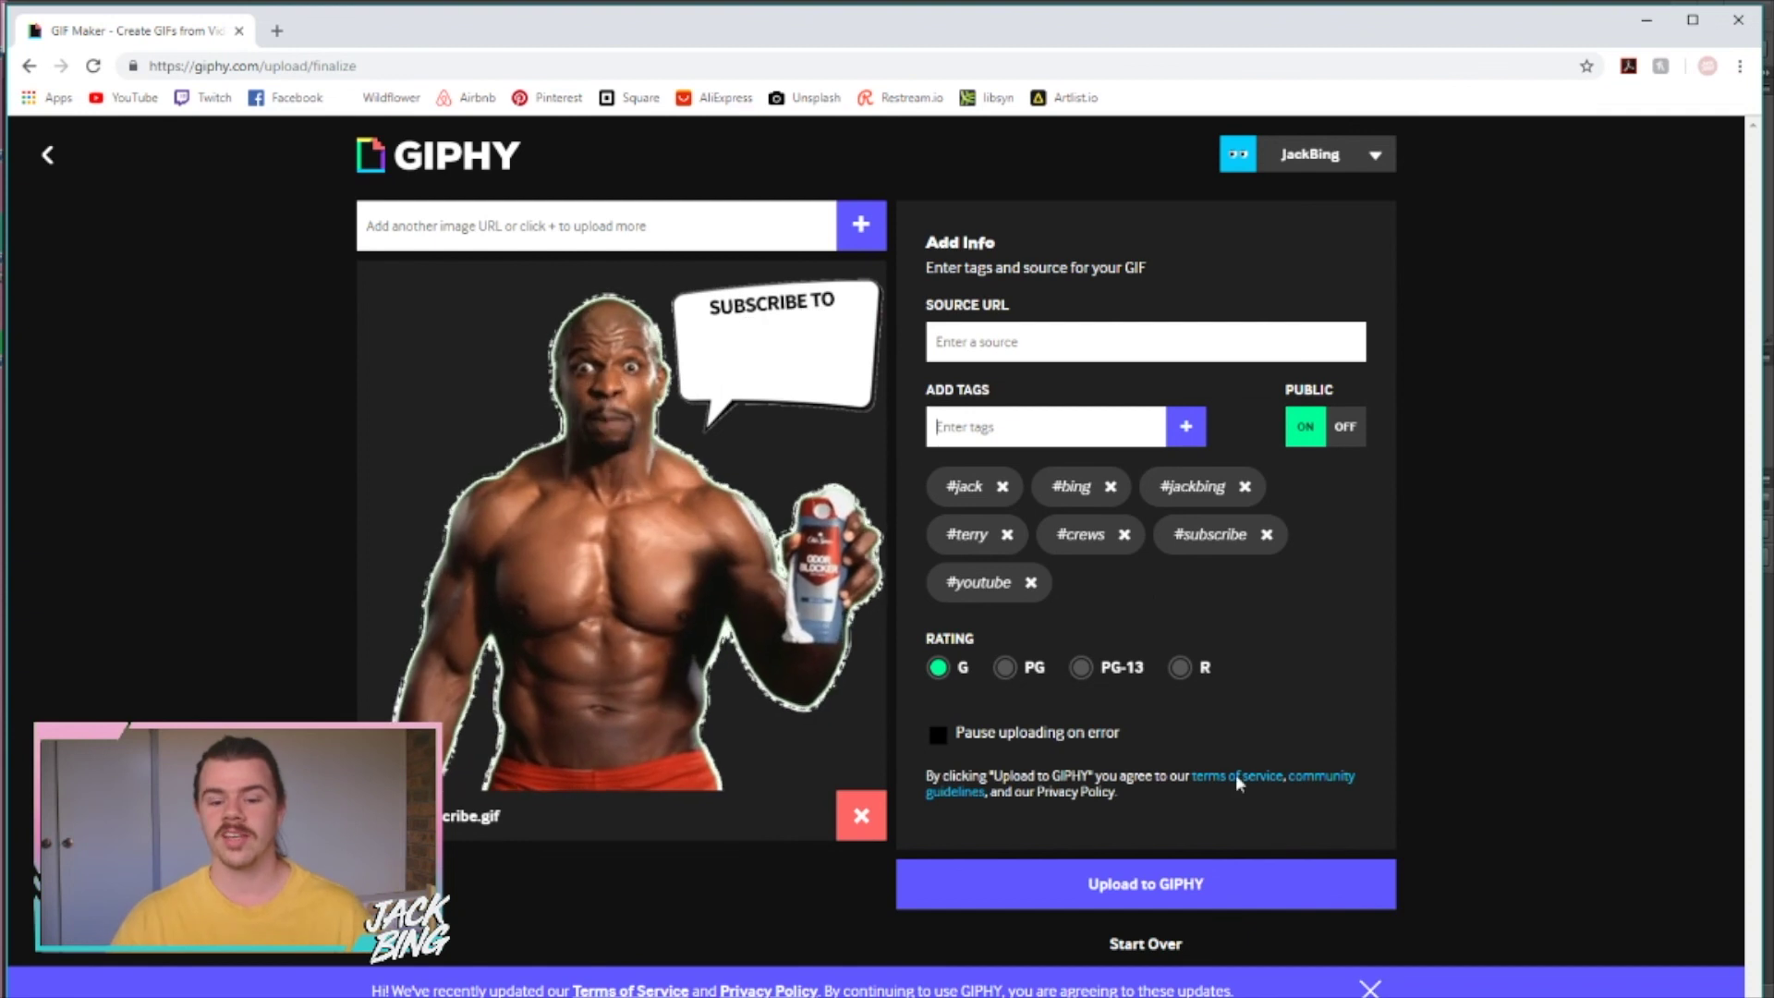
left_click(1159, 890)
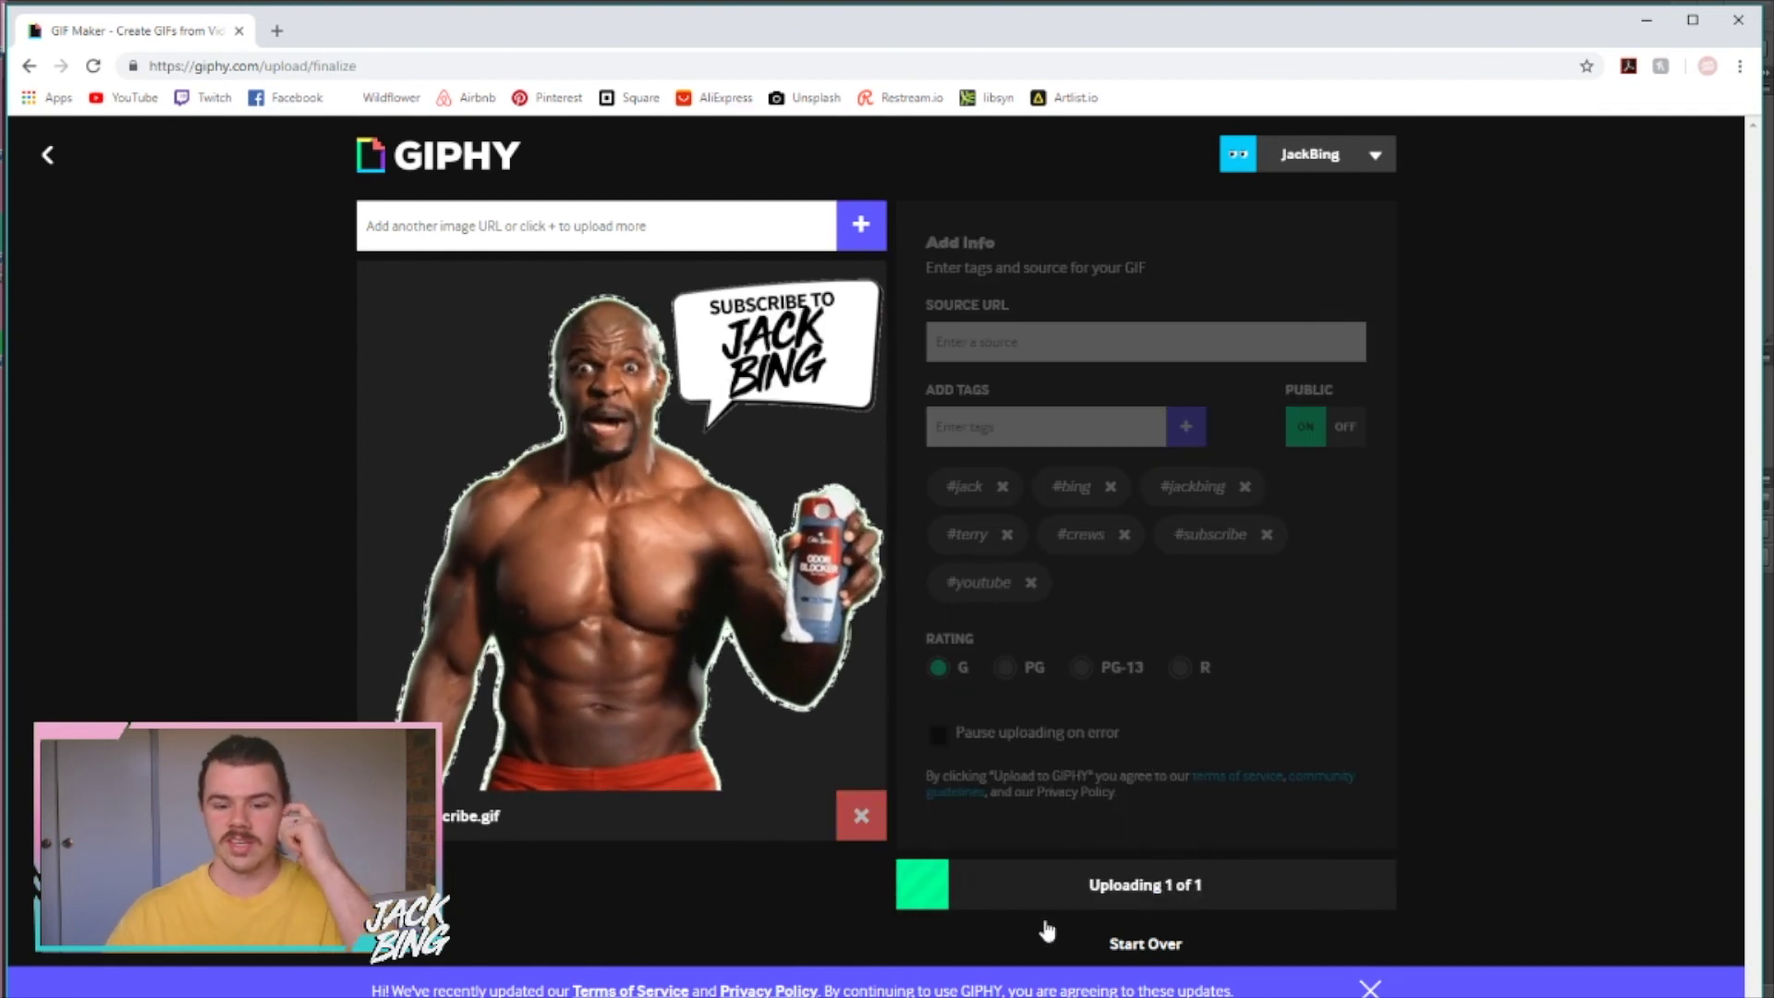